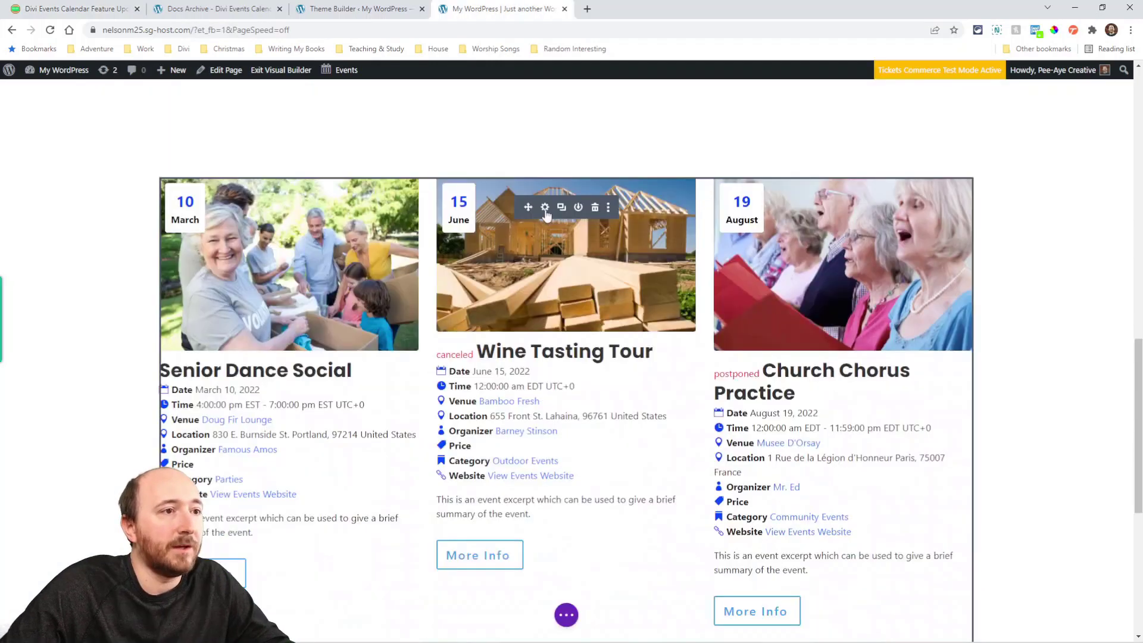
# Step: Open the Events Feed module's settings, reposition the settings window and enlarge it
pyautogui.click(831, 177)
pyautogui.moveTo(831, 177); pyautogui.dragTo(694, 159)
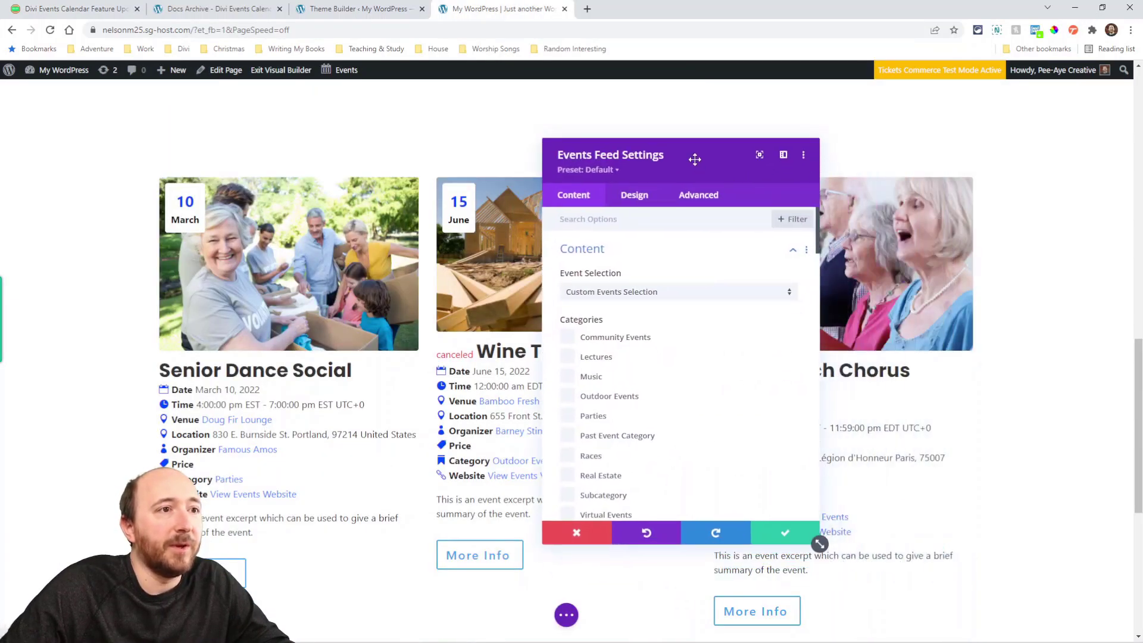
pyautogui.moveTo(876, 555); pyautogui.dragTo(907, 562)
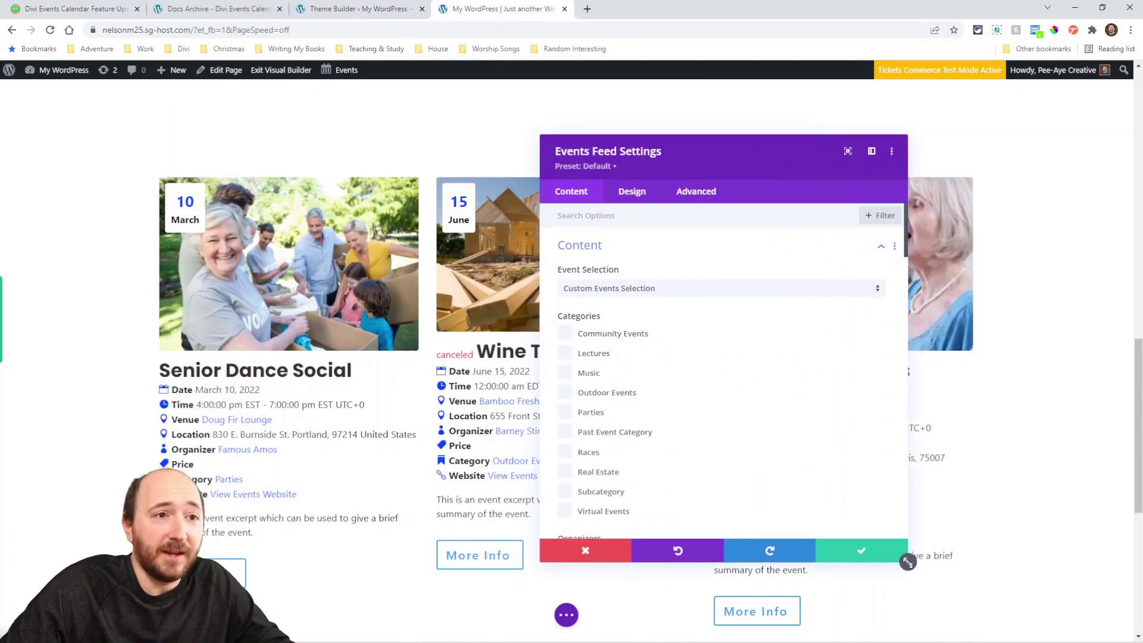
# Step: Try All Events as the feed's event selection, and restore Custom Events Selection
pyautogui.click(649, 290)
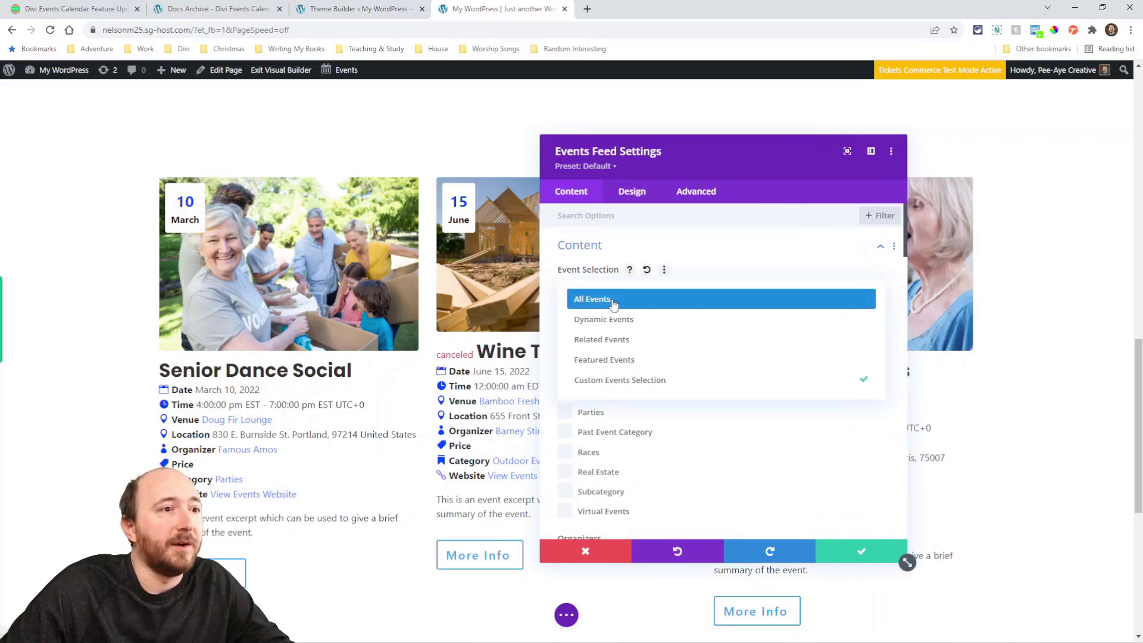
pyautogui.click(614, 301)
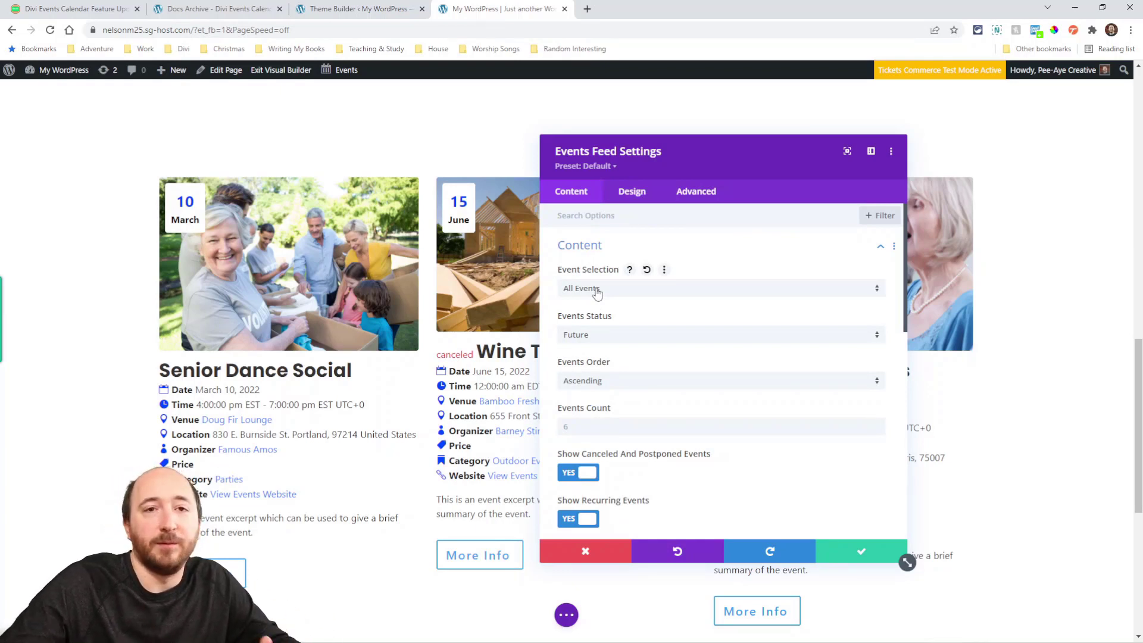
pyautogui.click(597, 292)
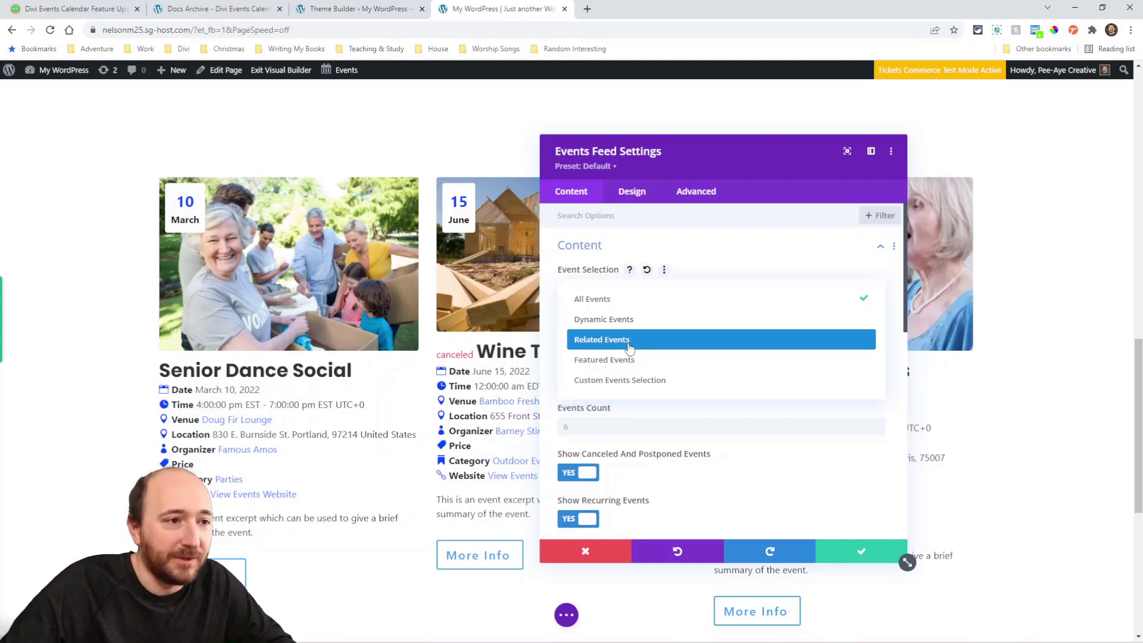
pyautogui.click(627, 386)
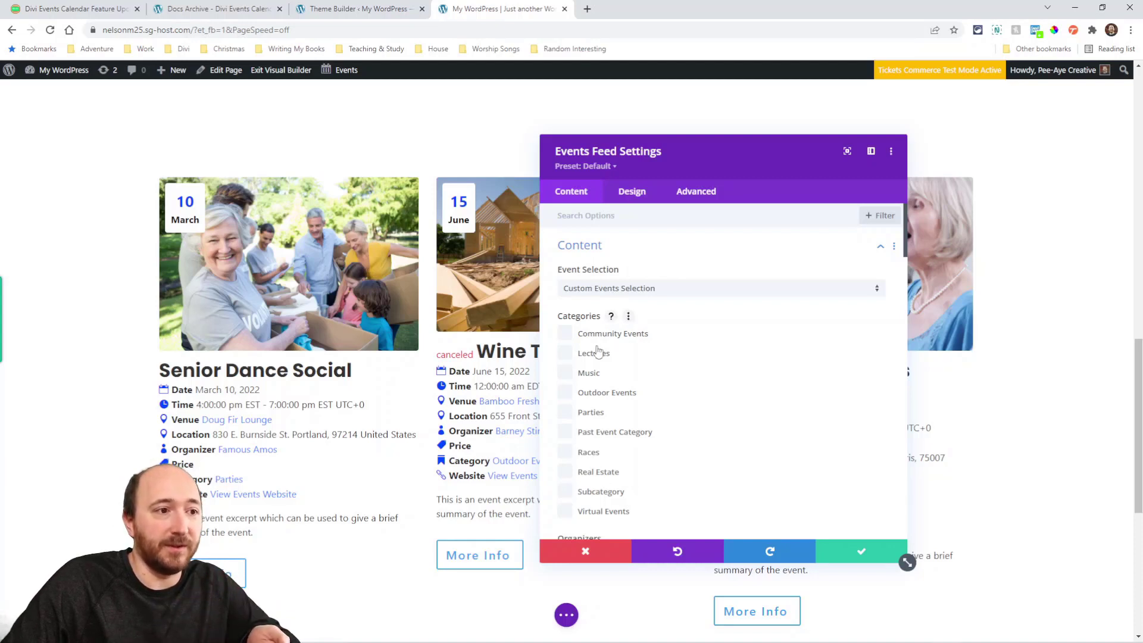
# Step: Examine the category, organizer, venue and date range choices offered for the custom events selection
pyautogui.scroll(-5, 605, 451)
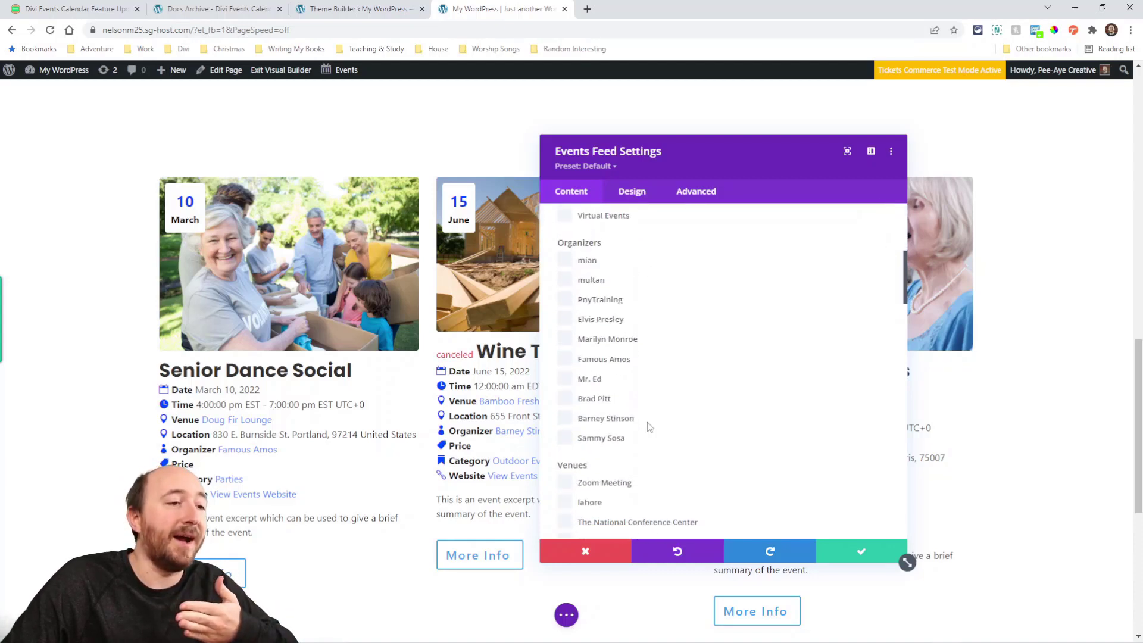
pyautogui.scroll(-4, 631, 317)
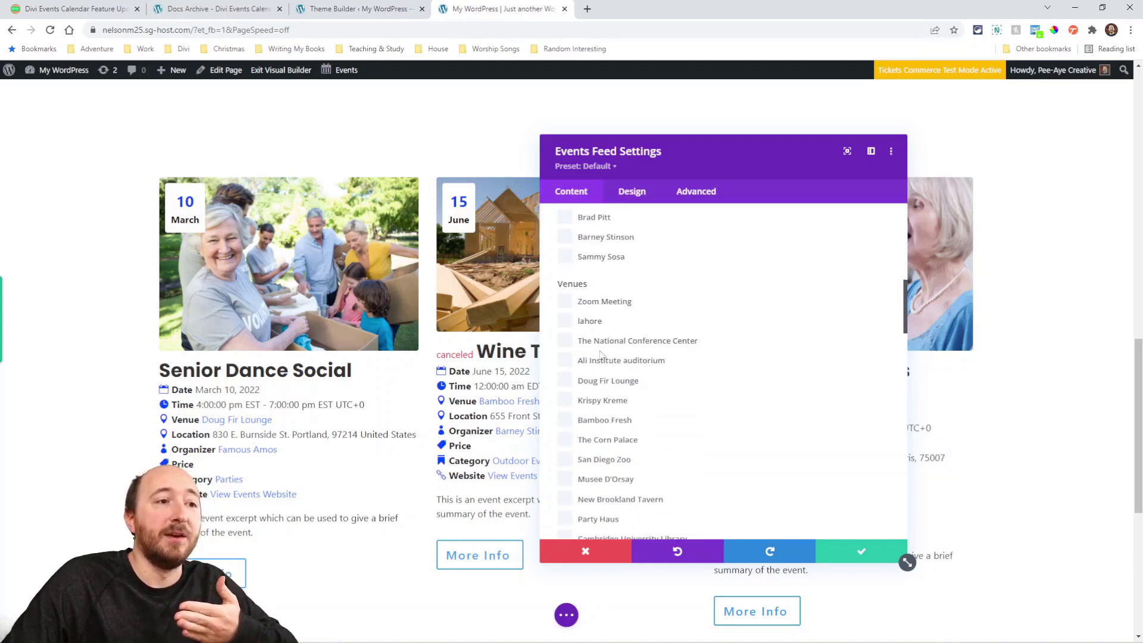
pyautogui.scroll(-5, 673, 357)
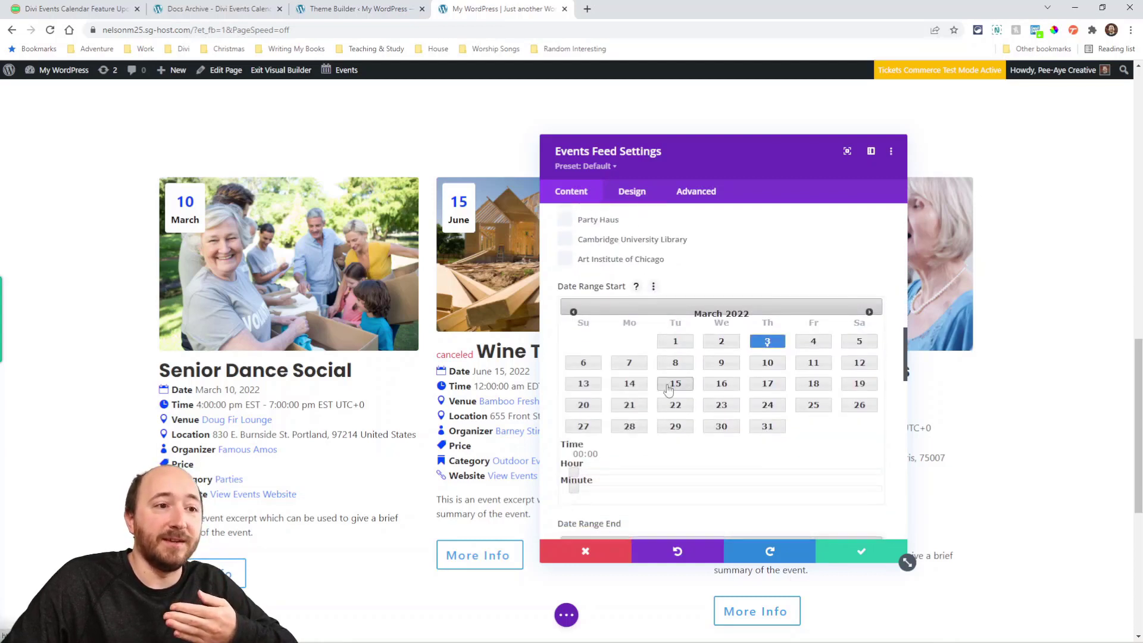
pyautogui.scroll(-2, 687, 435)
pyautogui.scroll(10, 688, 435)
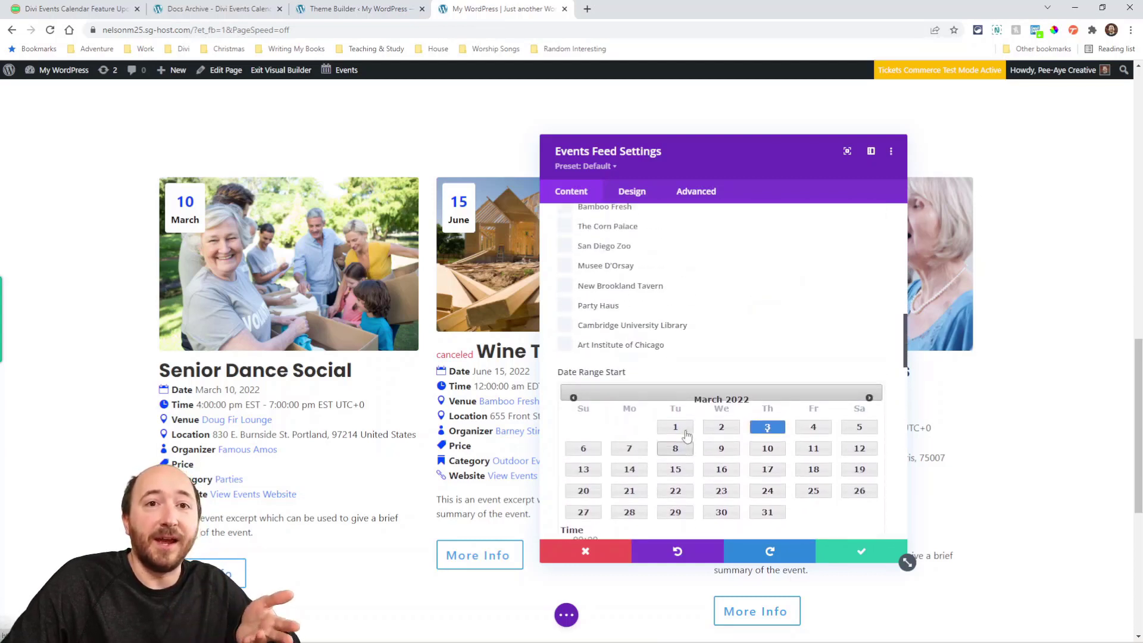
pyautogui.scroll(2, 694, 439)
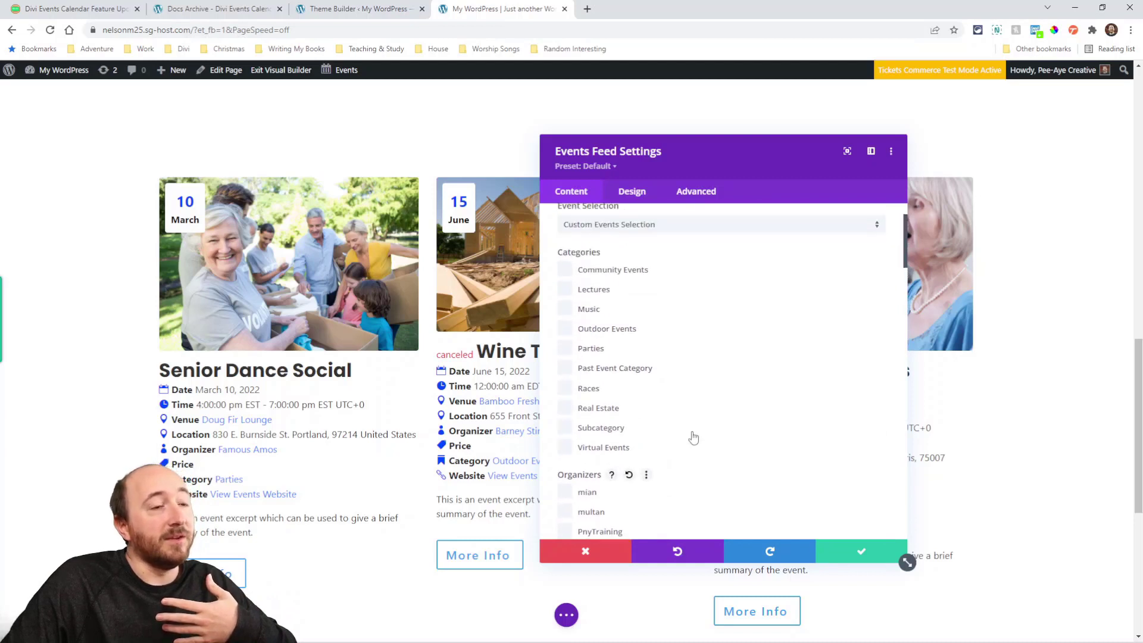
pyautogui.scroll(1, 694, 438)
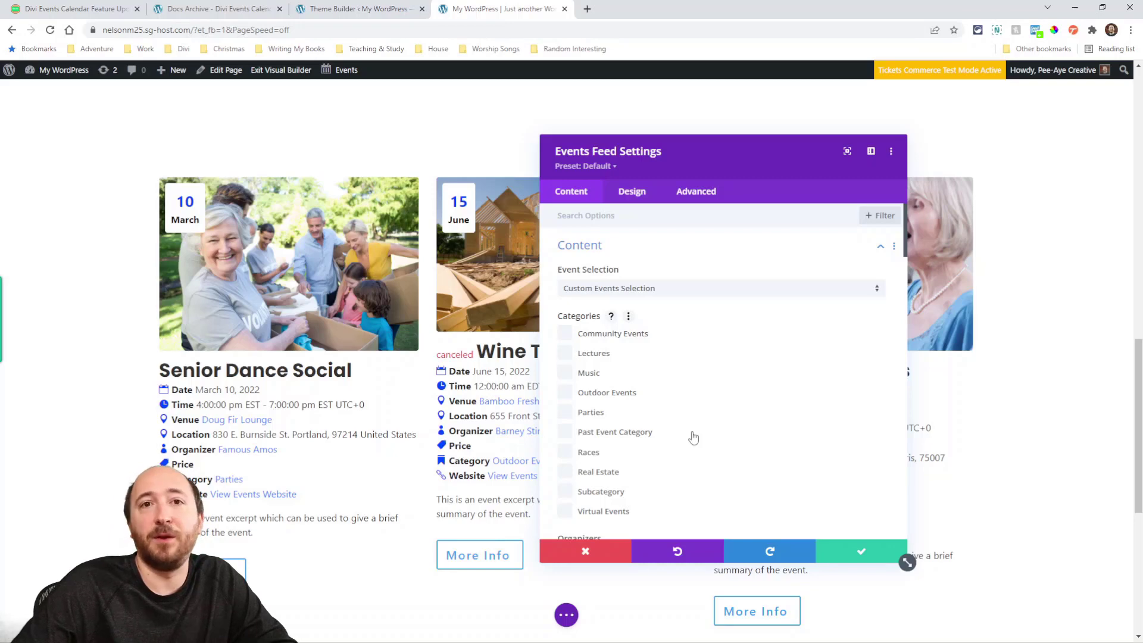
pyautogui.scroll(-10, 694, 438)
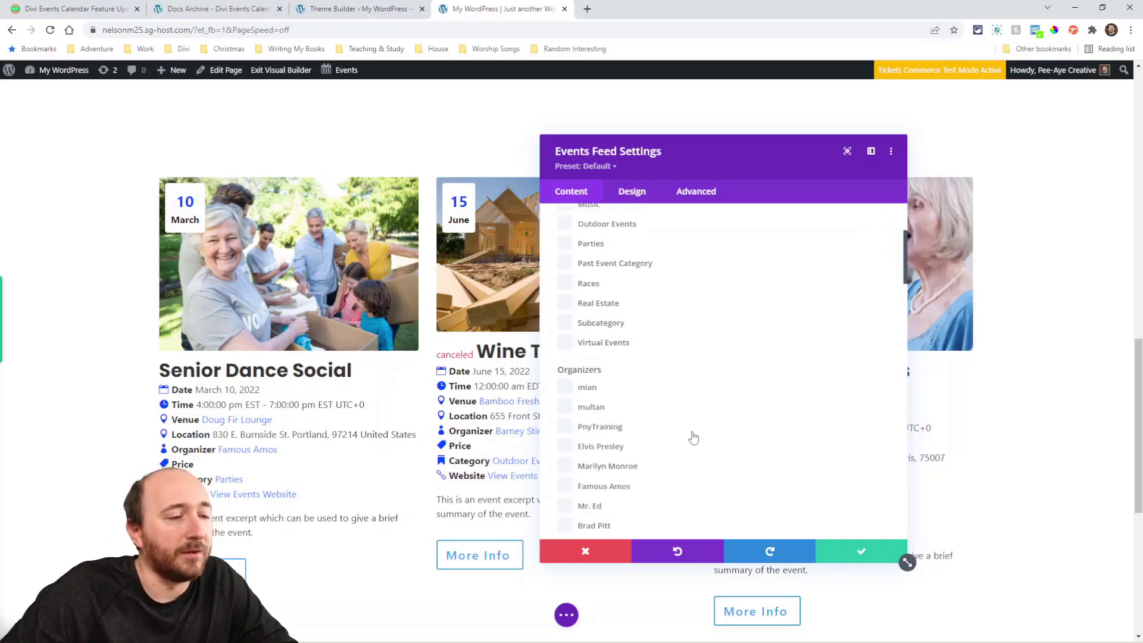
pyautogui.scroll(-10, 741, 348)
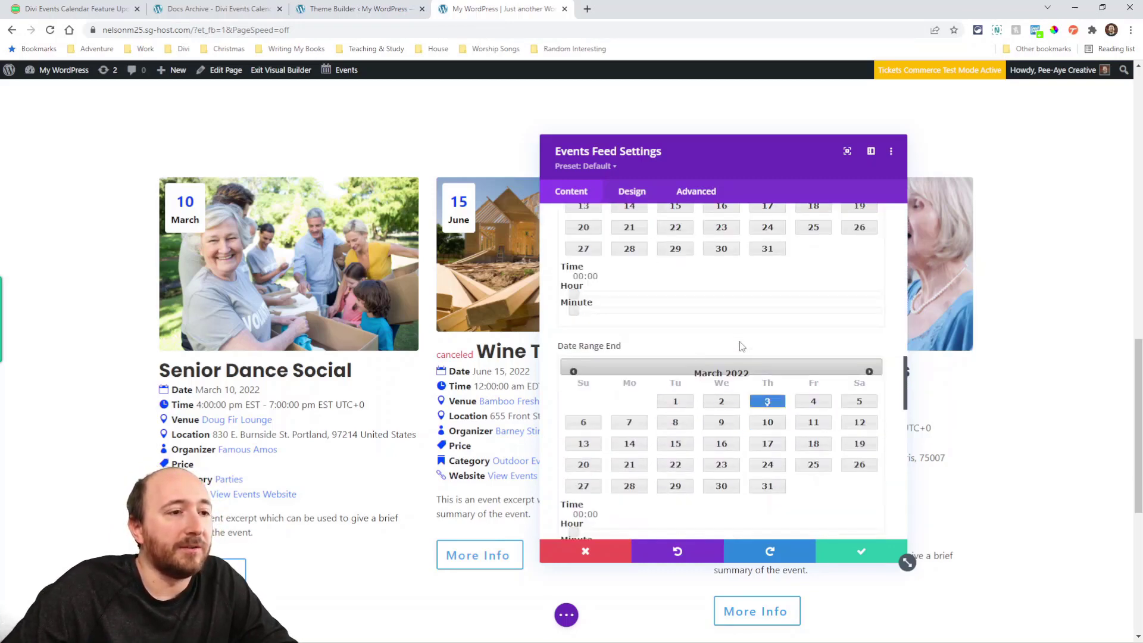
pyautogui.scroll(4, 744, 367)
pyautogui.scroll(15, 743, 367)
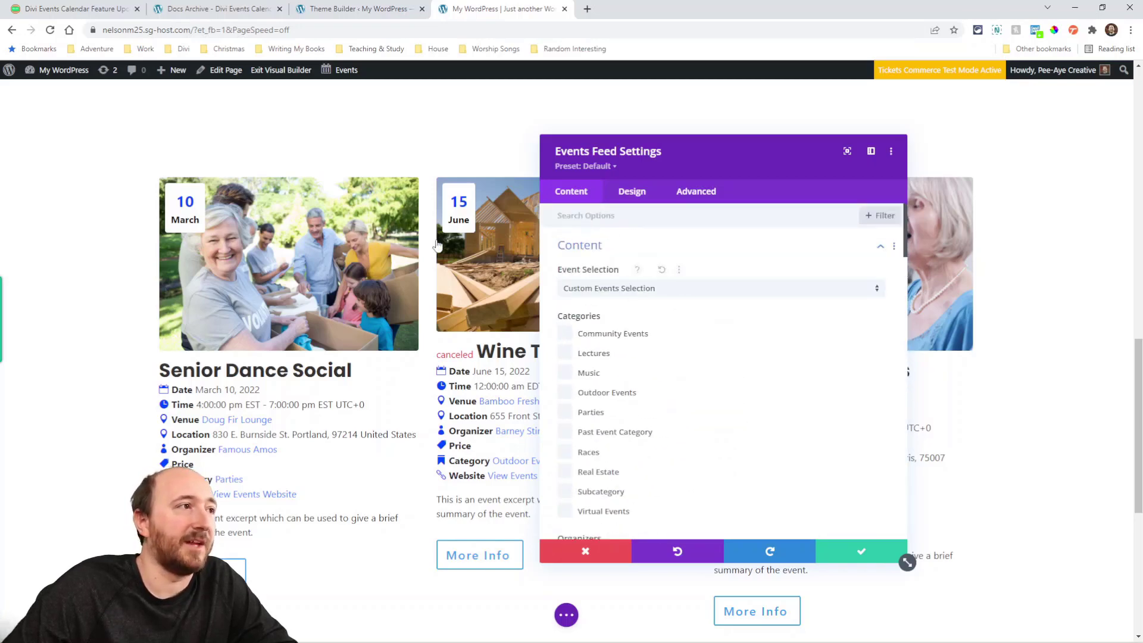
# Step: Switch to the Divi Events Calendar feature update article and read the sections on related, cancelled and postponed events
pyautogui.hotkey('ctrl', '1')
pyautogui.scroll(-3, 418, 356)
pyautogui.scroll(-8, 418, 356)
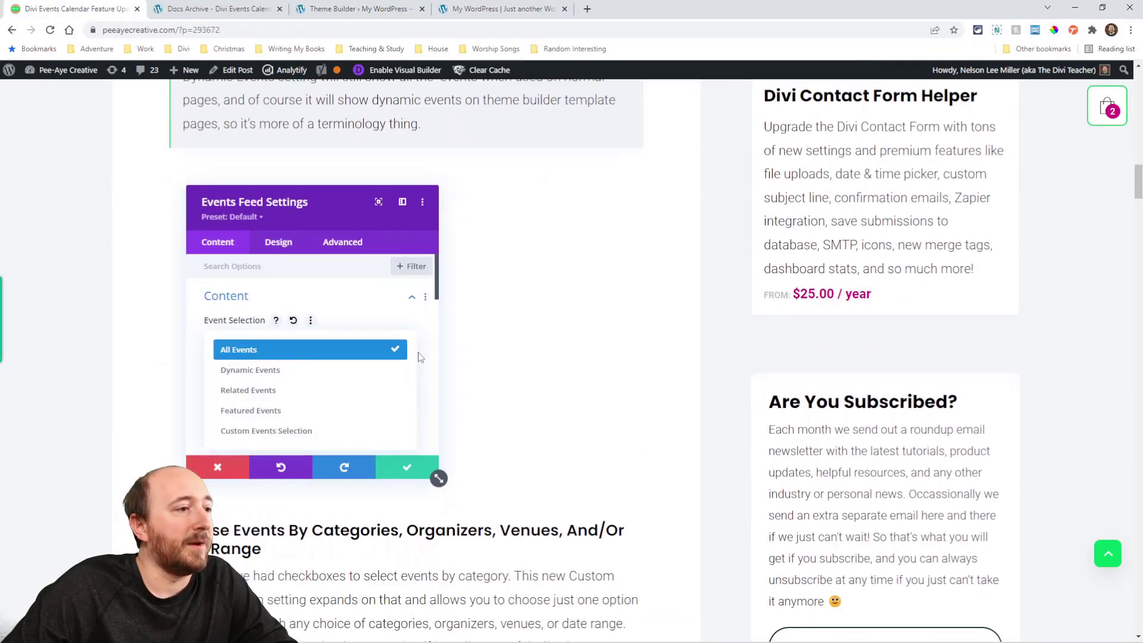
pyautogui.scroll(-11, 443, 365)
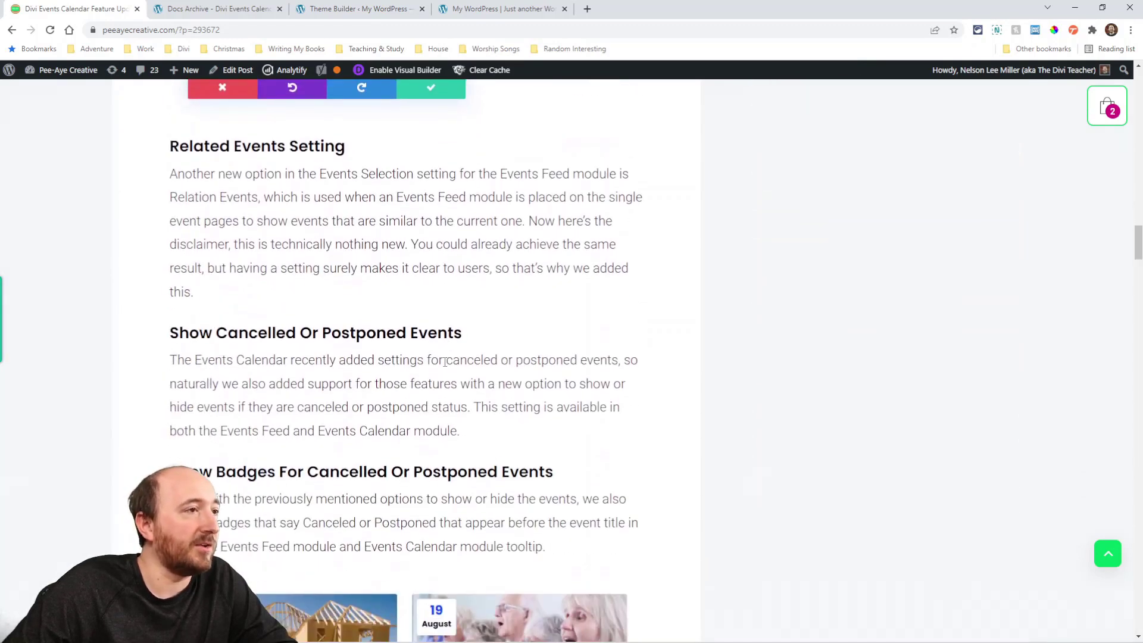
pyautogui.scroll(1, 444, 363)
pyautogui.scroll(-5, 444, 363)
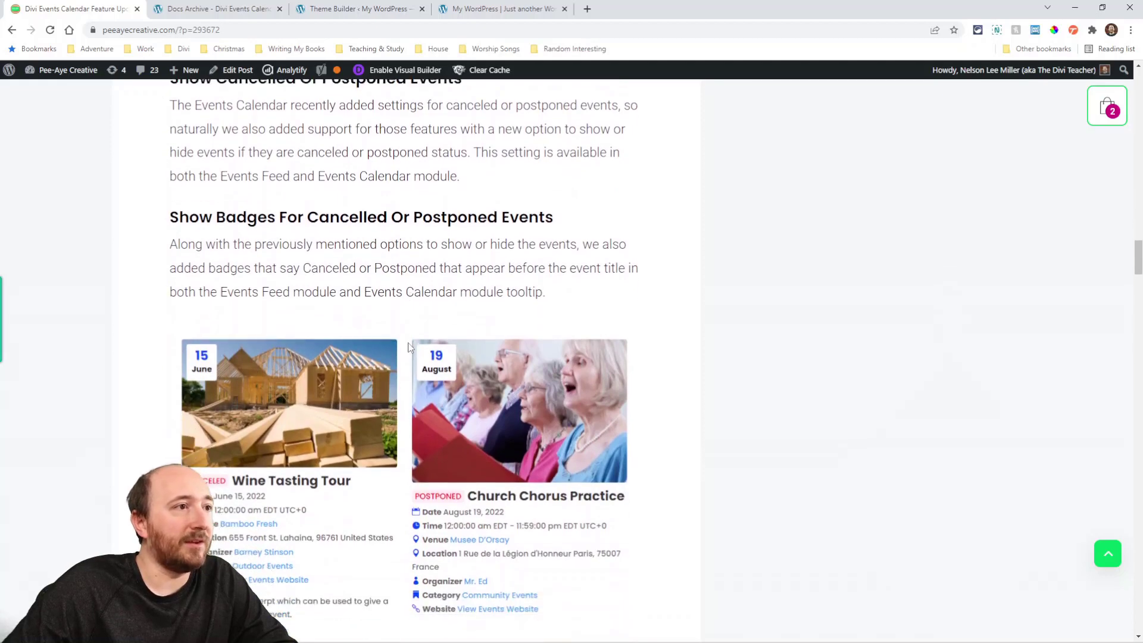
pyautogui.scroll(1, 409, 347)
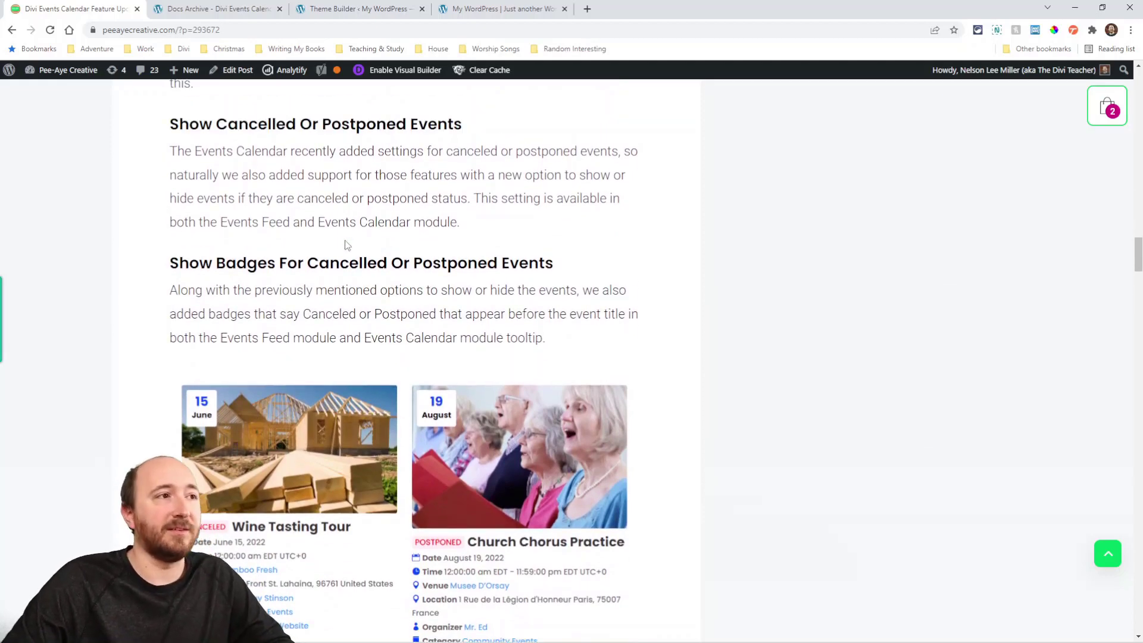
# Step: In the Senior Dance Social event's editor, try the Canceled status and set the event status to Postponed
pyautogui.click(435, 8)
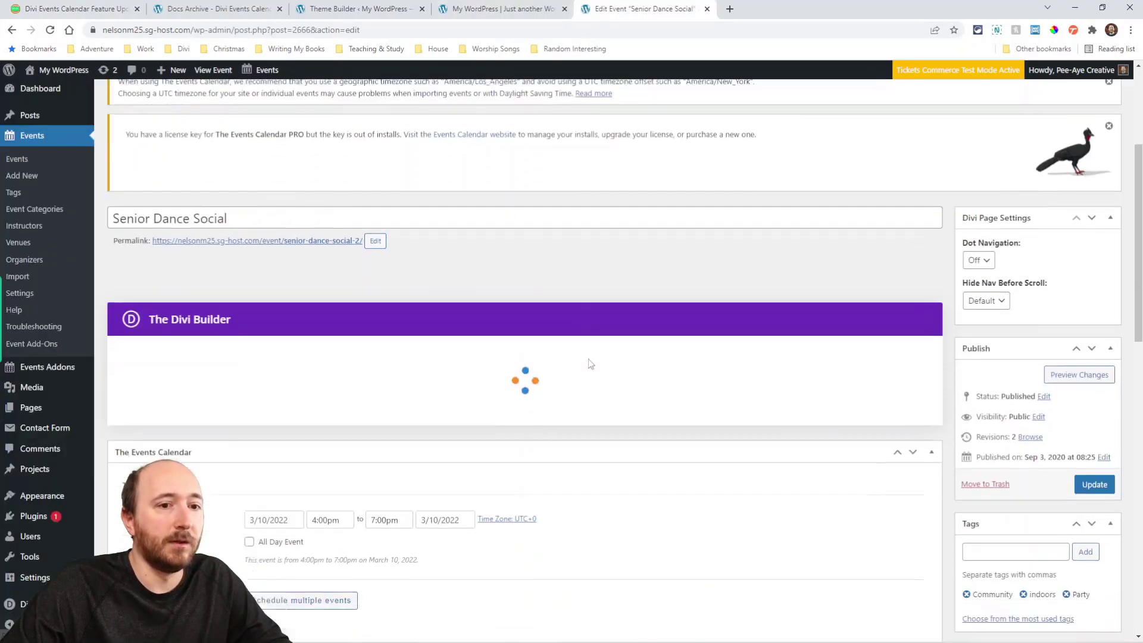
pyautogui.scroll(-5, 590, 364)
pyautogui.scroll(-2, 658, 360)
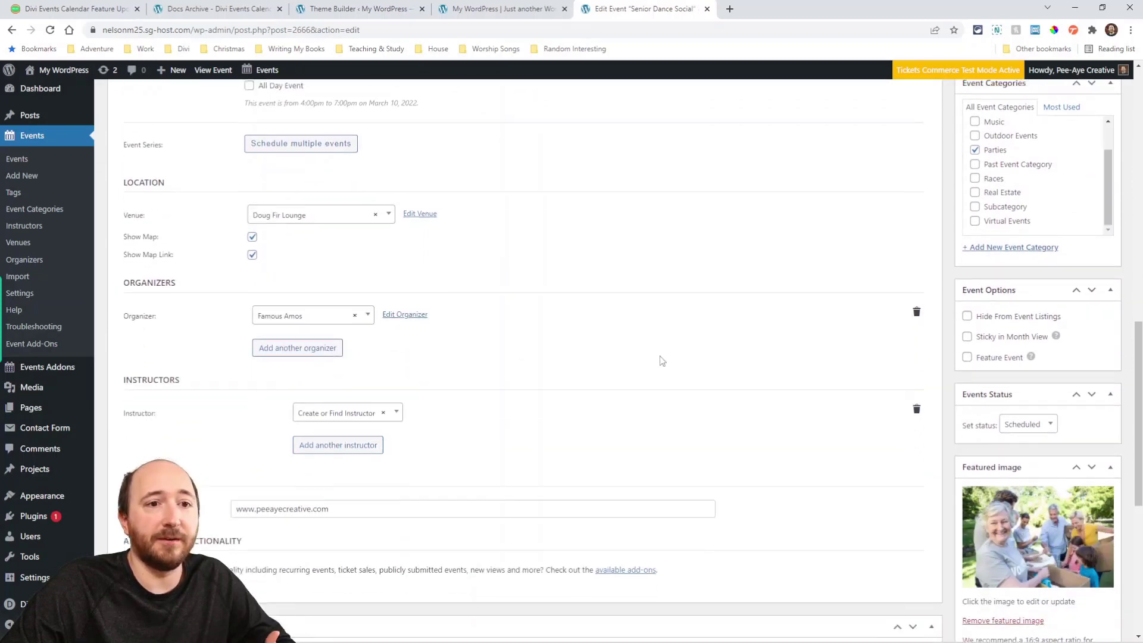
pyautogui.scroll(-3, 661, 360)
pyautogui.scroll(2, 659, 365)
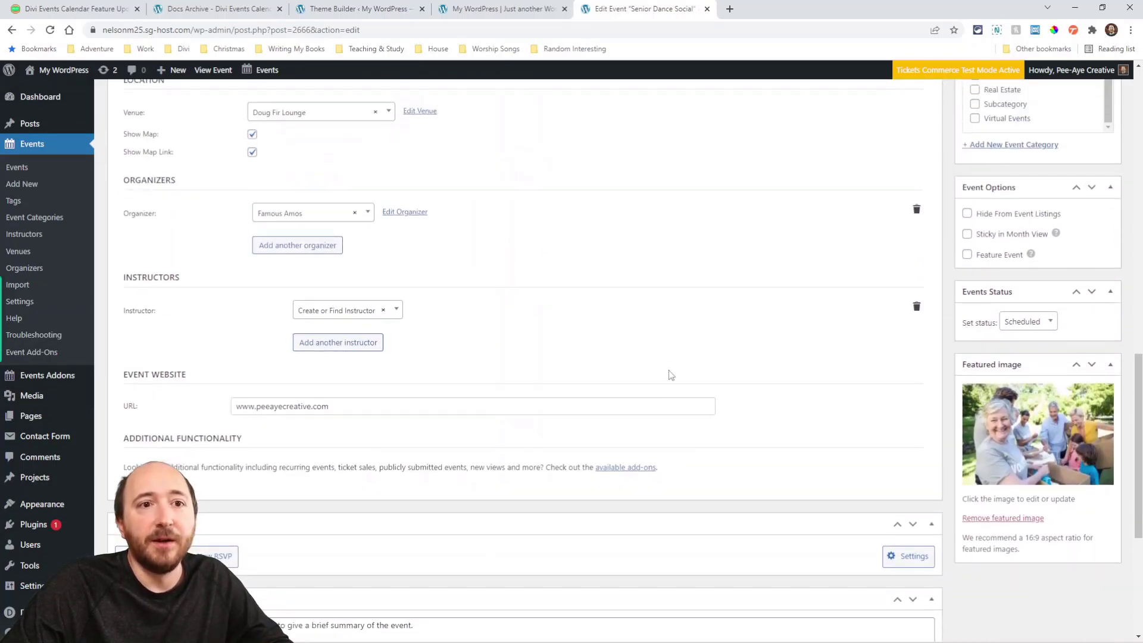
pyautogui.scroll(-1, 671, 375)
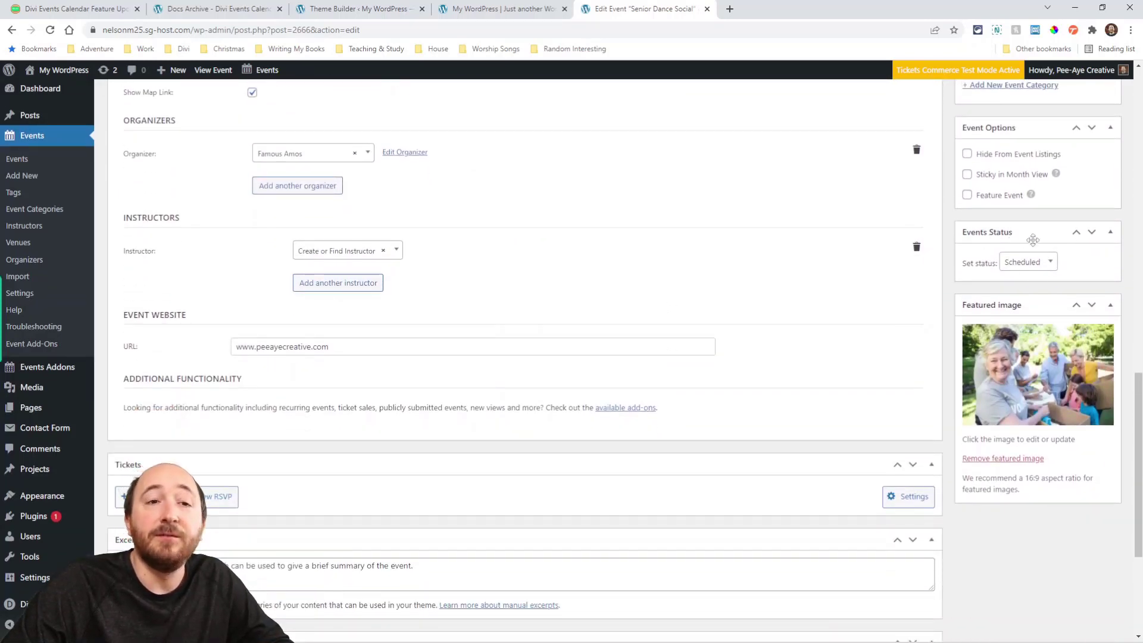
pyautogui.click(1025, 269)
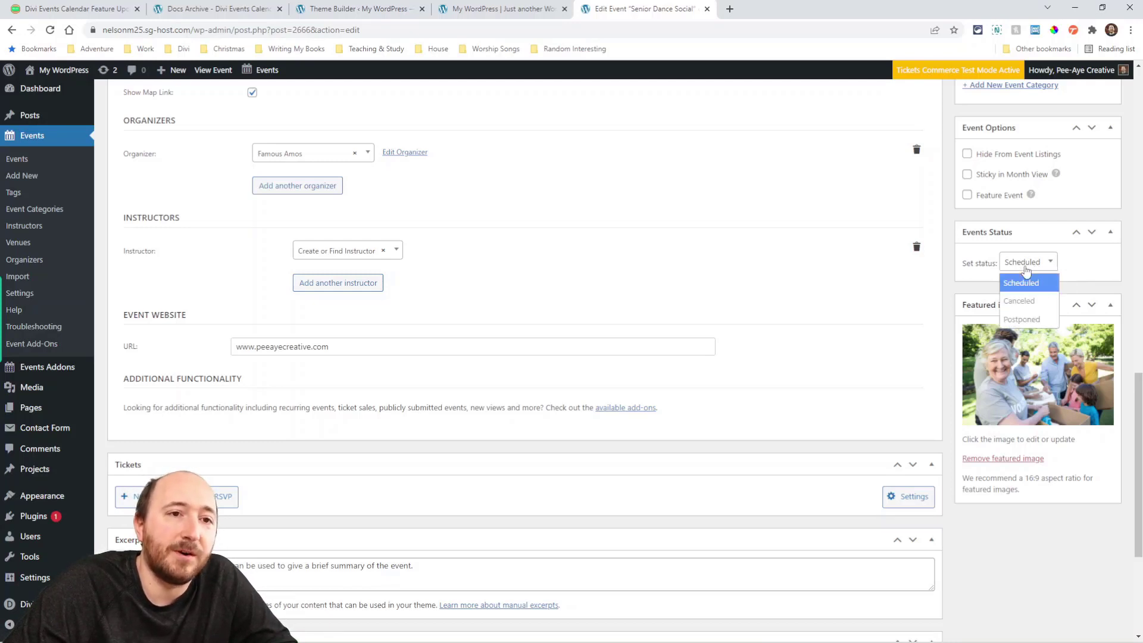
pyautogui.click(1020, 299)
pyautogui.click(1007, 310)
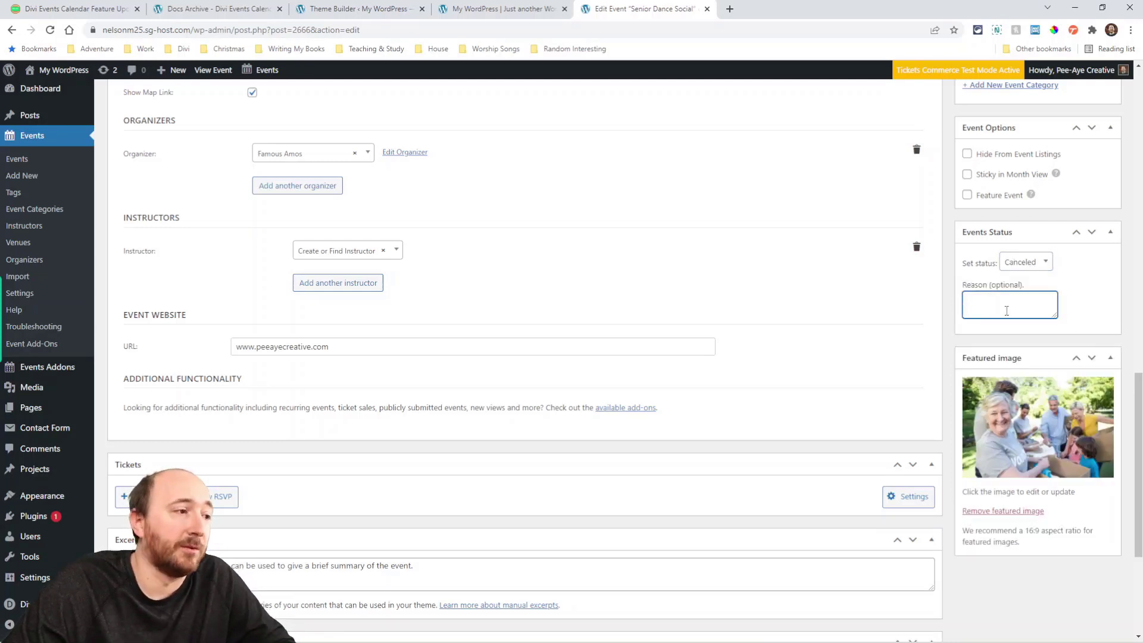
pyautogui.click(1021, 263)
pyautogui.click(1023, 316)
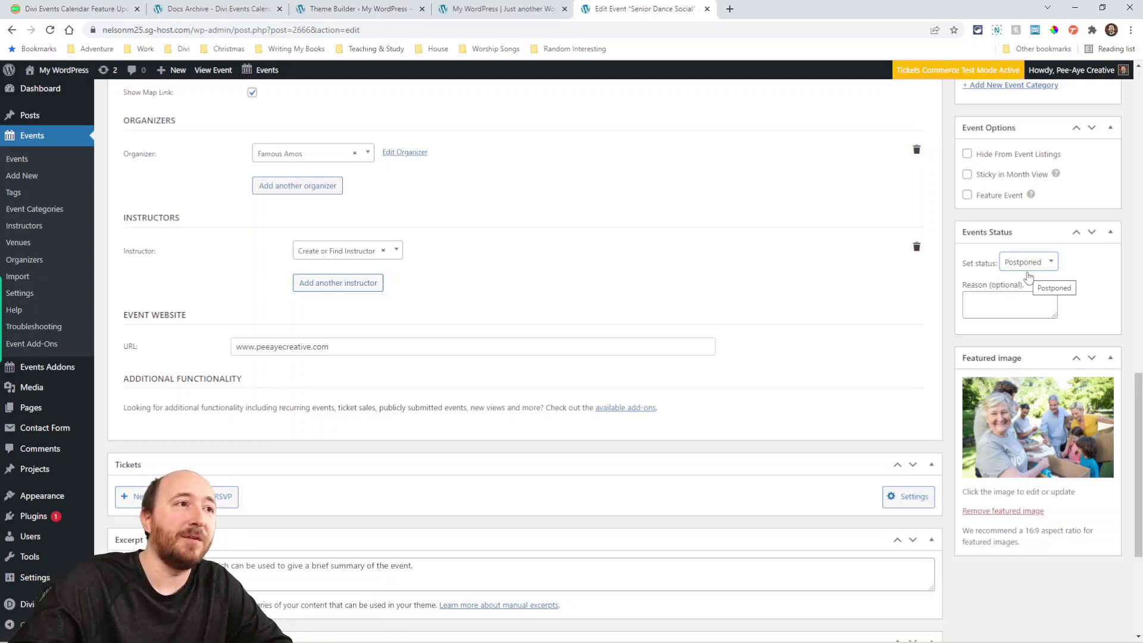
# Step: Return to the site's events feed and examine the status badge on the Wine Tasting Tour event
pyautogui.click(502, 9)
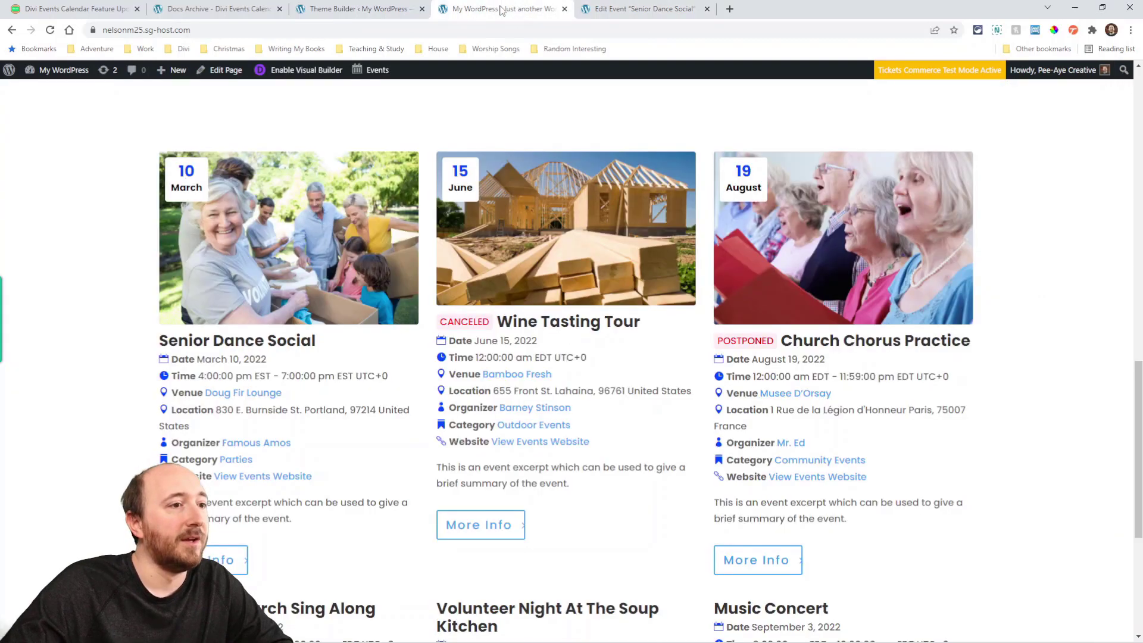
pyautogui.tripleClick(458, 324)
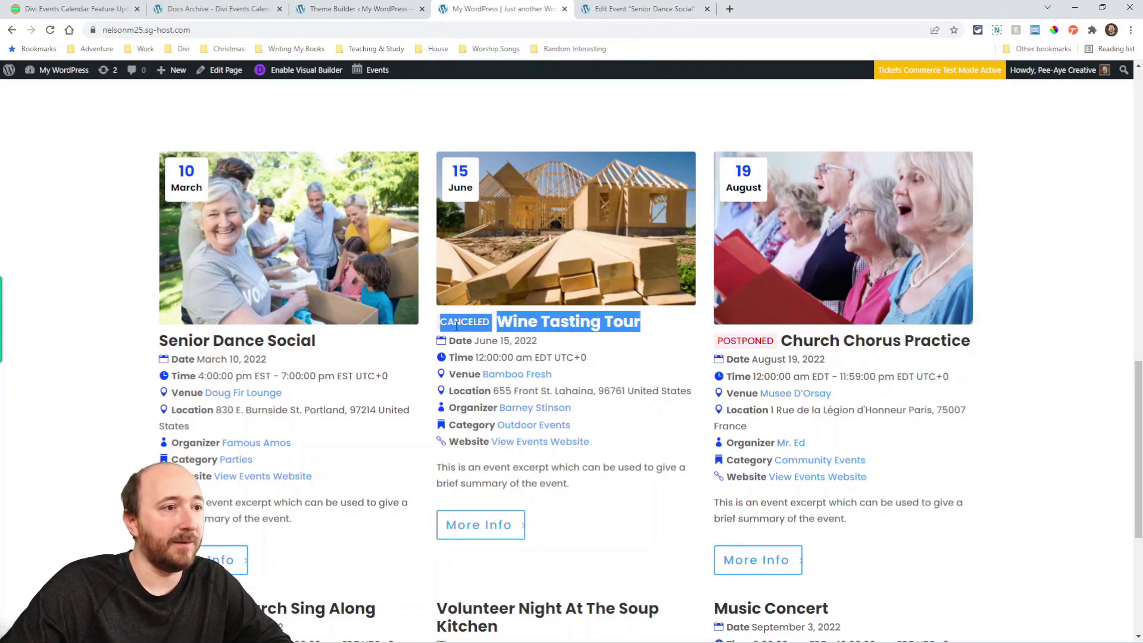
pyautogui.click(457, 325)
pyautogui.press('F5')
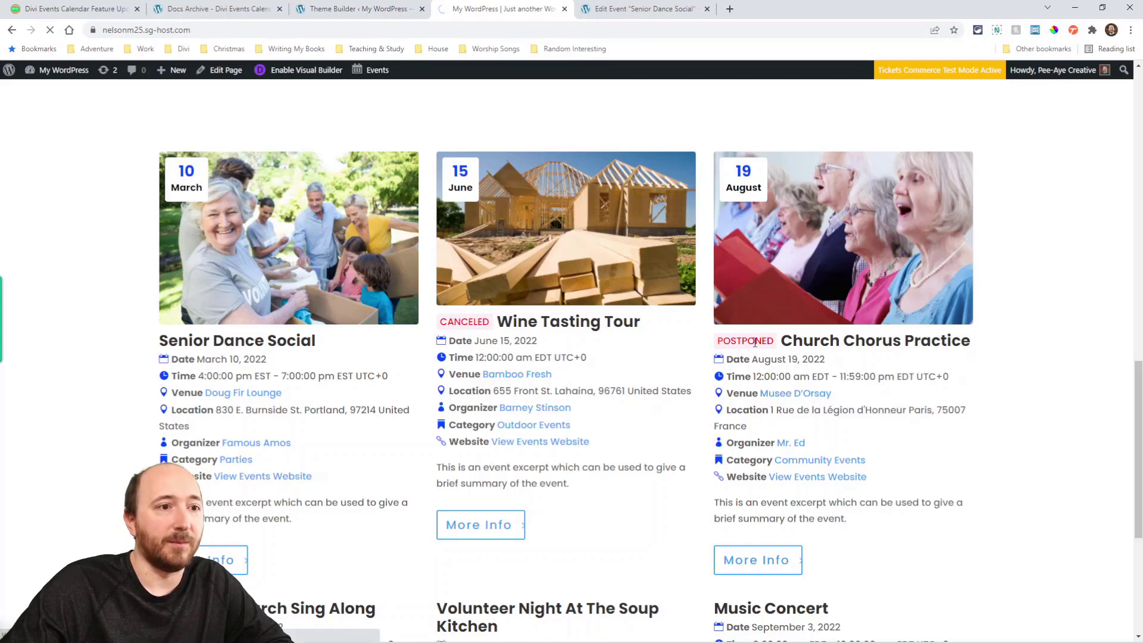
# Step: Open the Church Chorus Practice event page and examine its status notice and reason
pyautogui.click(755, 342)
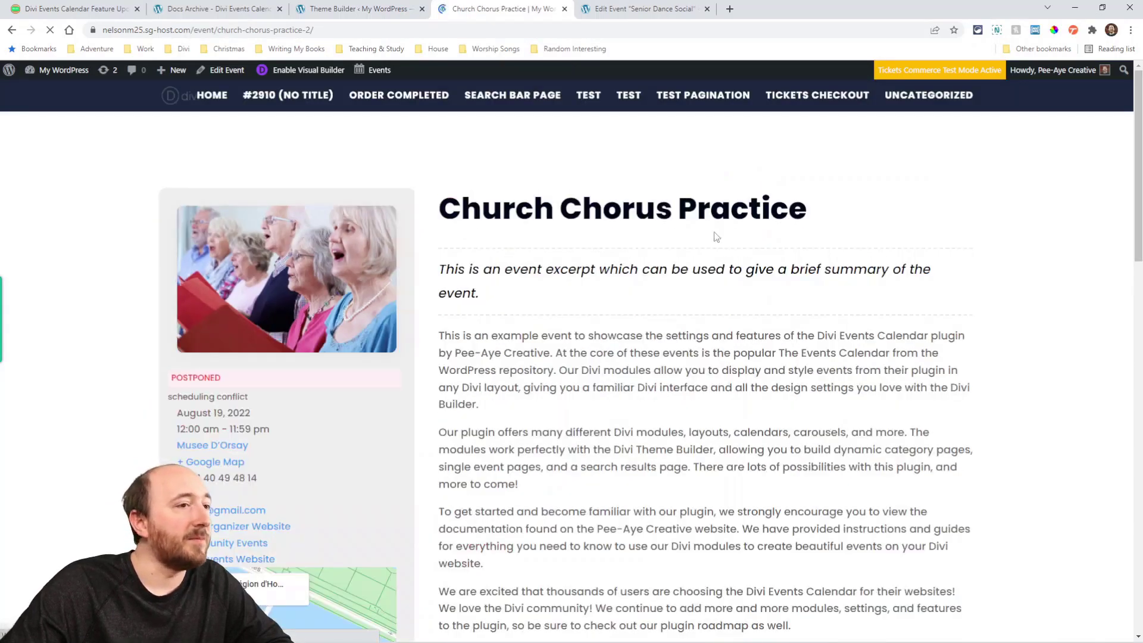
pyautogui.moveTo(278, 364); pyautogui.dragTo(166, 370)
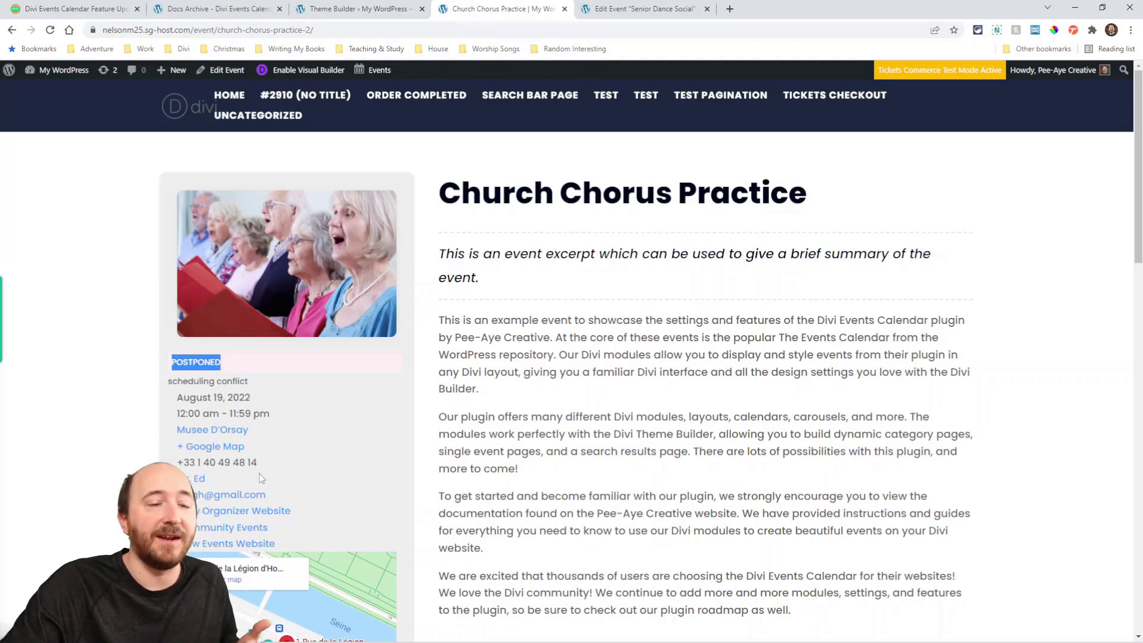
pyautogui.click(196, 368)
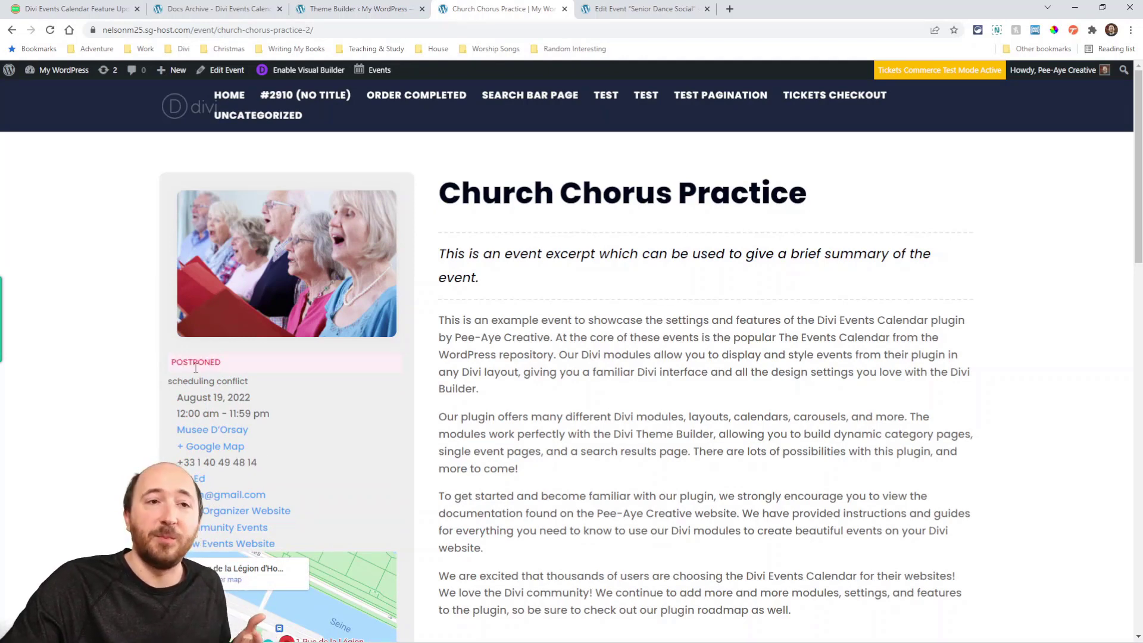
# Step: Enlarge the Events Page settings in the Theme Builder layout, and toggle Show Event Status Notice off and back on
pyautogui.click(351, 9)
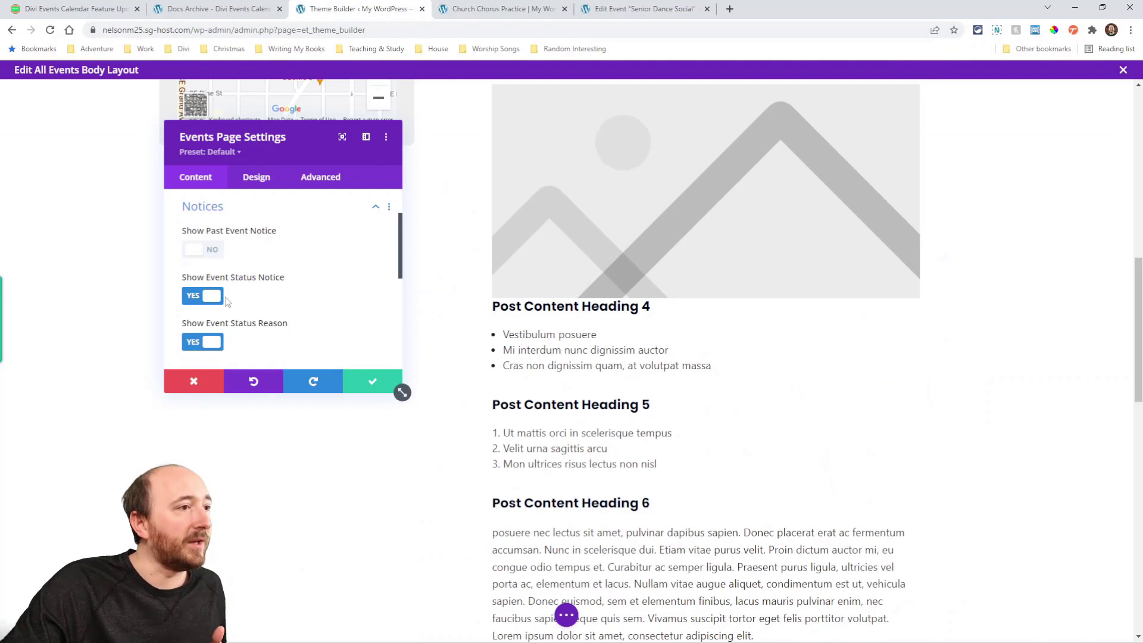
pyautogui.moveTo(401, 391); pyautogui.dragTo(399, 434)
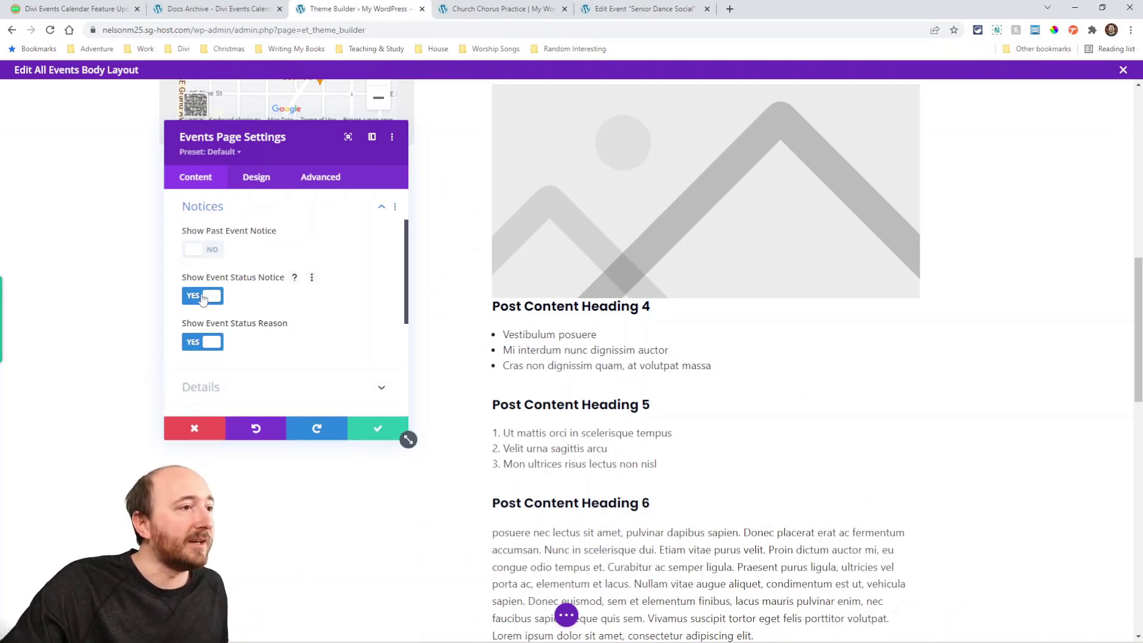
pyautogui.click(203, 297)
pyautogui.click(206, 296)
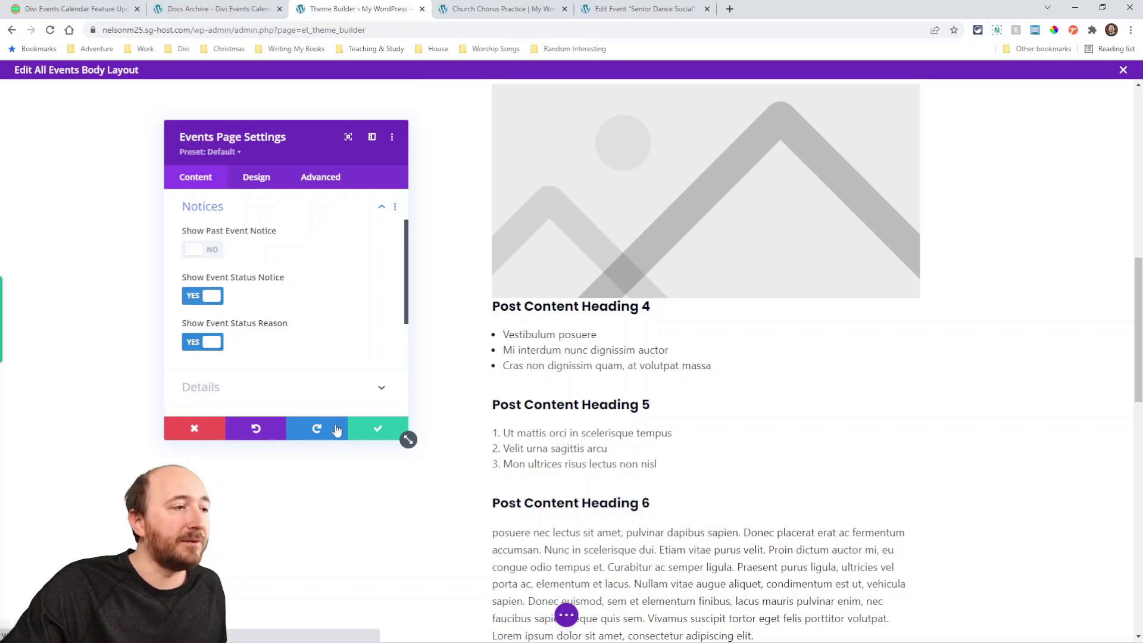
# Step: Review the Event Status Notice design options and the status notice and reason toggles of the Events Page module
pyautogui.click(212, 353)
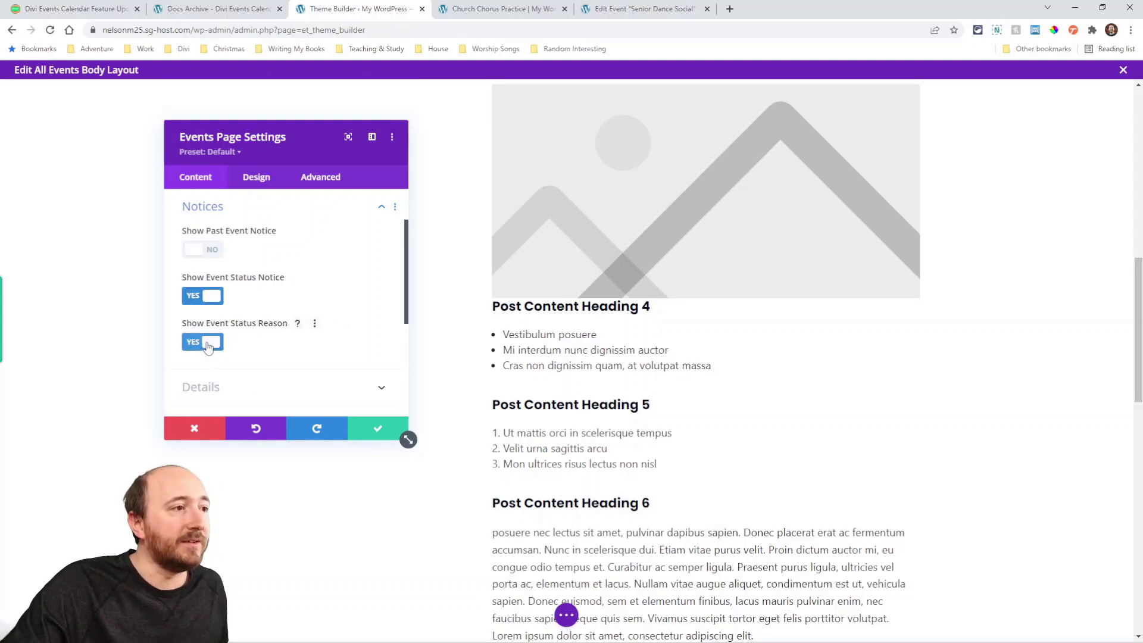
pyautogui.click(260, 184)
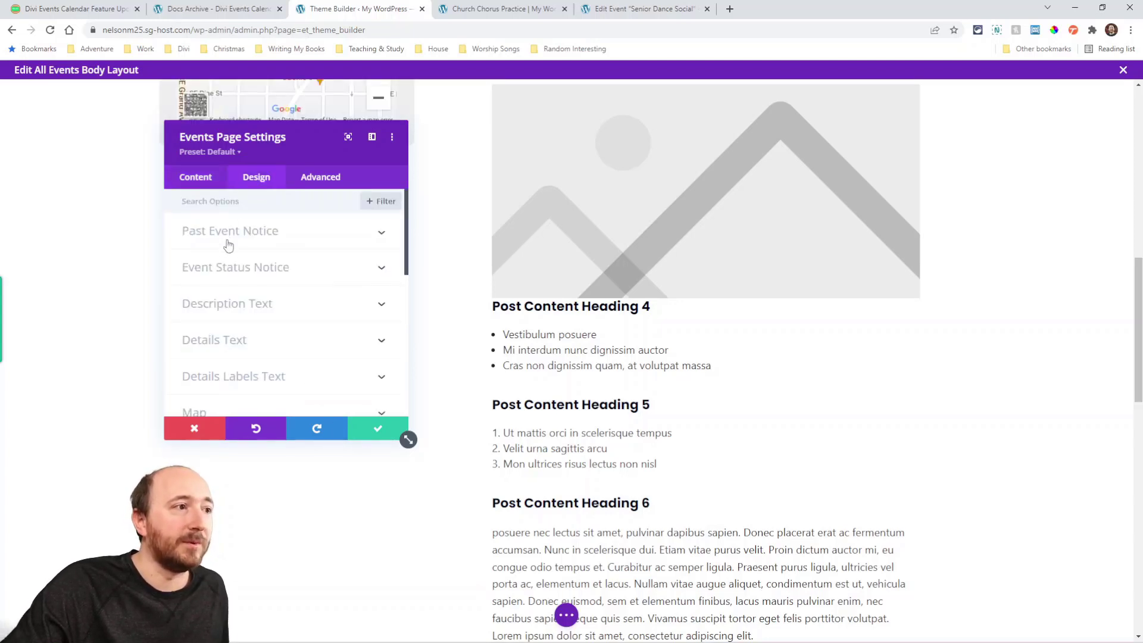
pyautogui.click(231, 272)
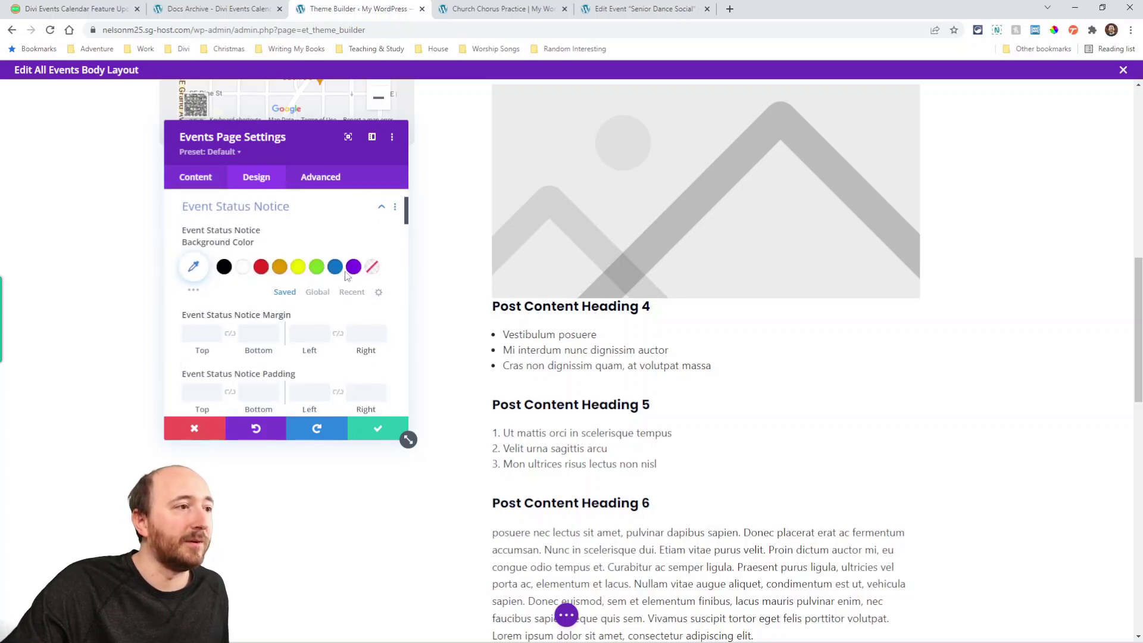
pyautogui.click(189, 184)
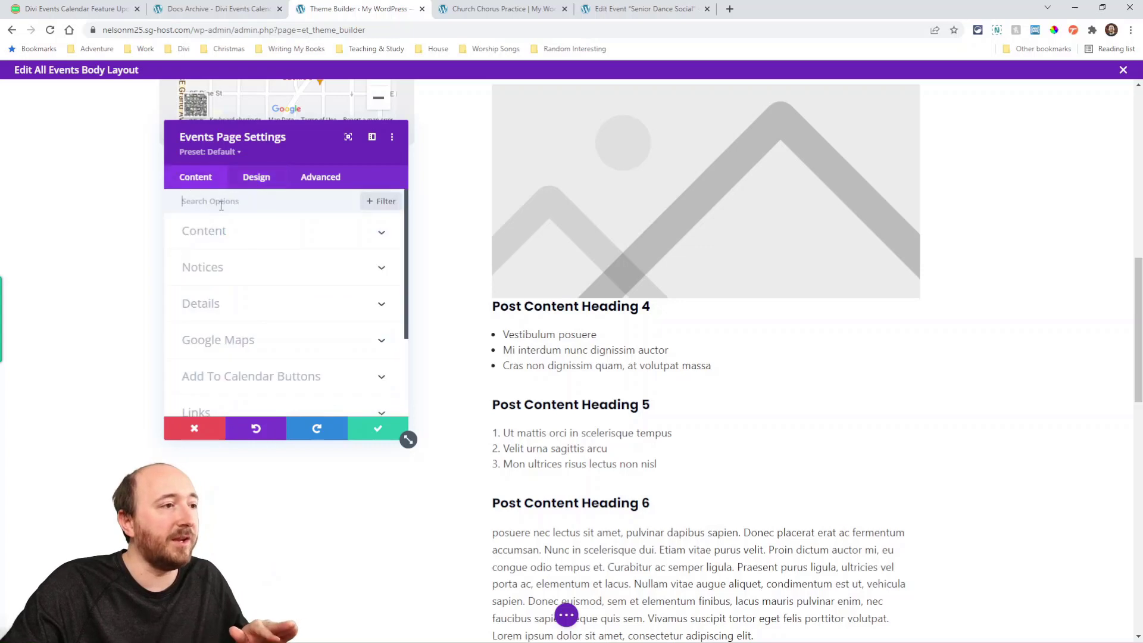
pyautogui.click(210, 278)
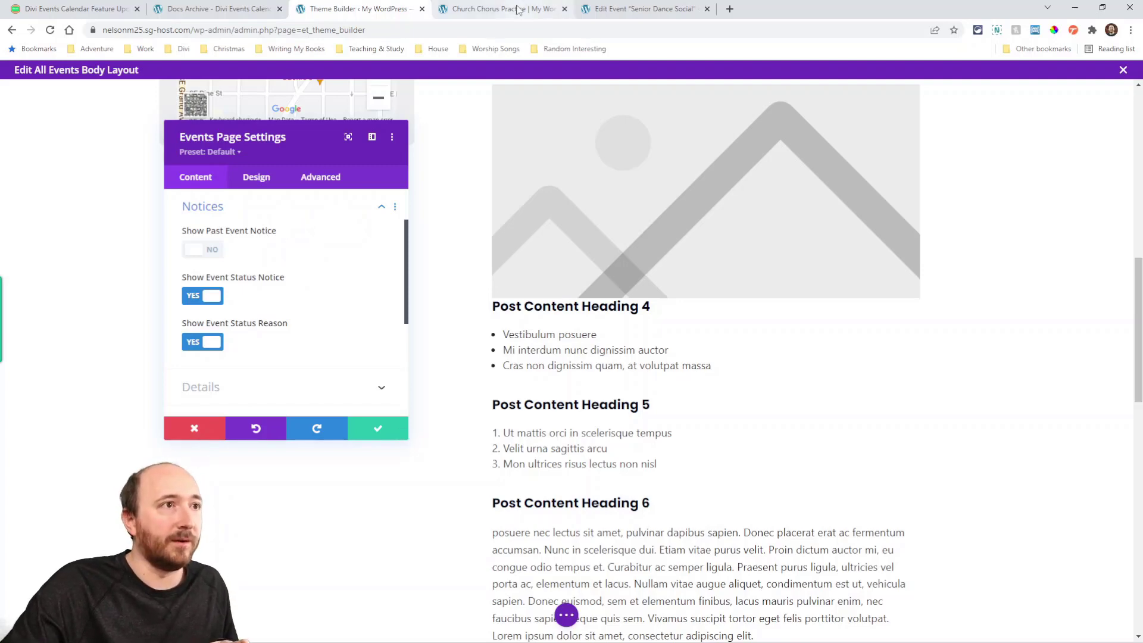
# Step: Return to the site's events feed and look over the listed events with their canceled and postponed badges
pyautogui.click(518, 9)
pyautogui.hotkey('alt', 'Left')
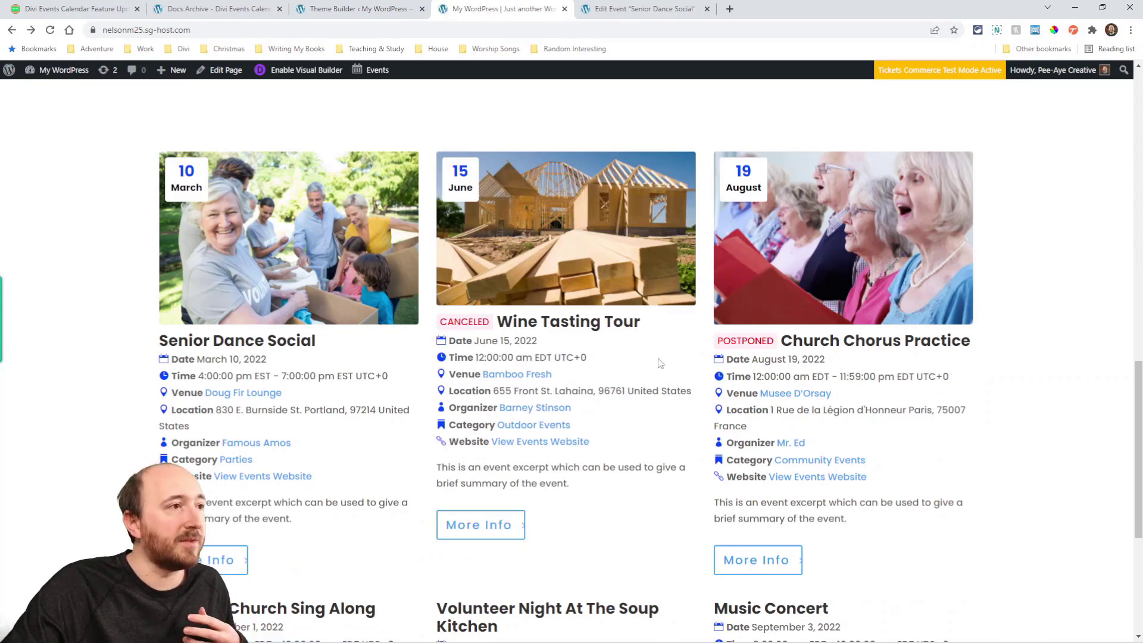
pyautogui.scroll(-5, 666, 365)
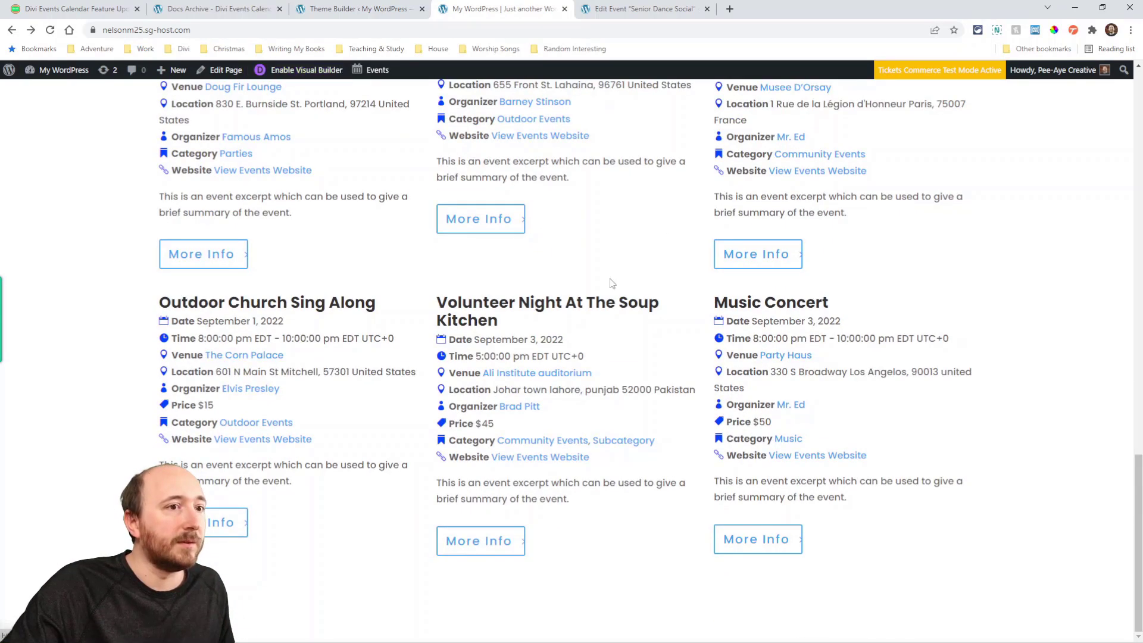
pyautogui.scroll(5, 667, 363)
# Step: Read the feature update post from the cancelled or postponed events sections through to dynamic support for venues and organizers pages
pyautogui.click(74, 9)
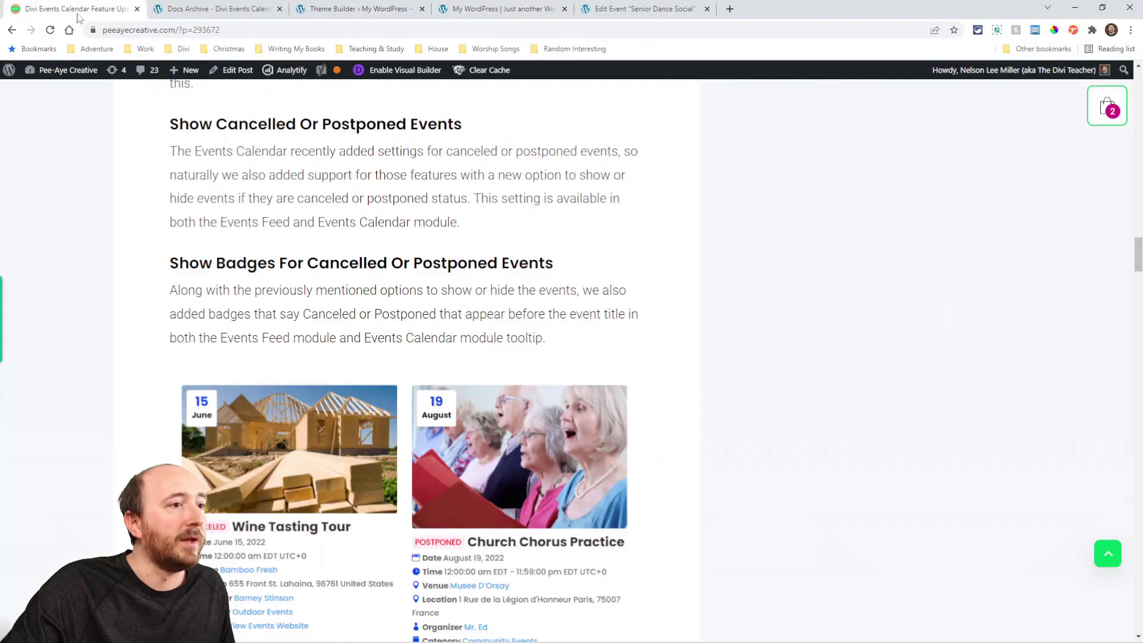
pyautogui.scroll(4, 387, 316)
pyautogui.scroll(-3, 384, 325)
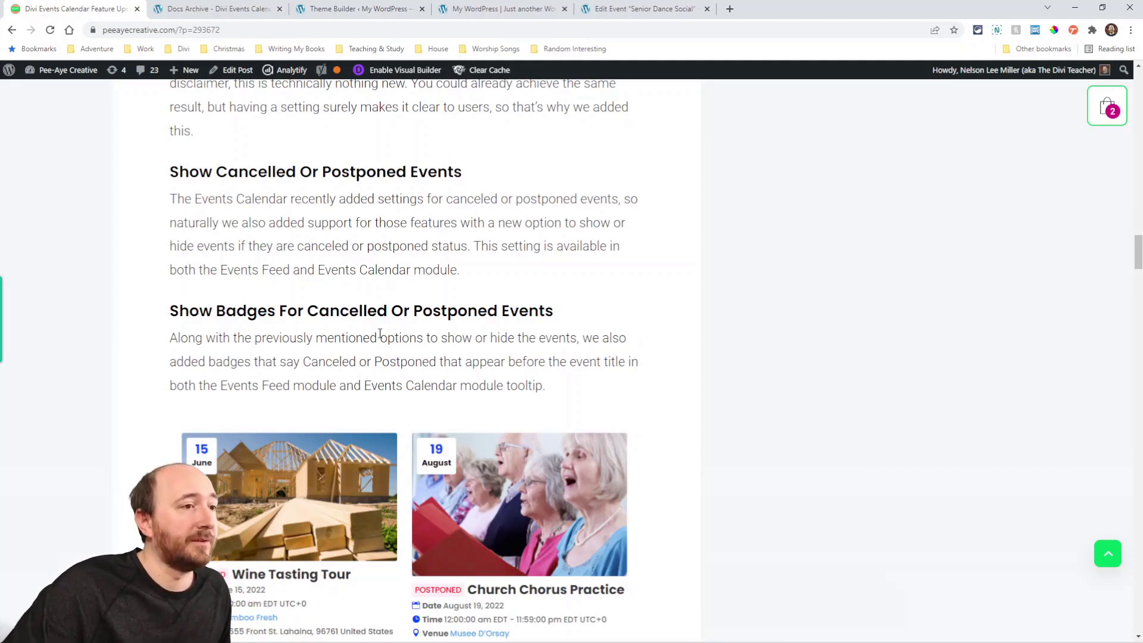
pyautogui.scroll(-10, 380, 334)
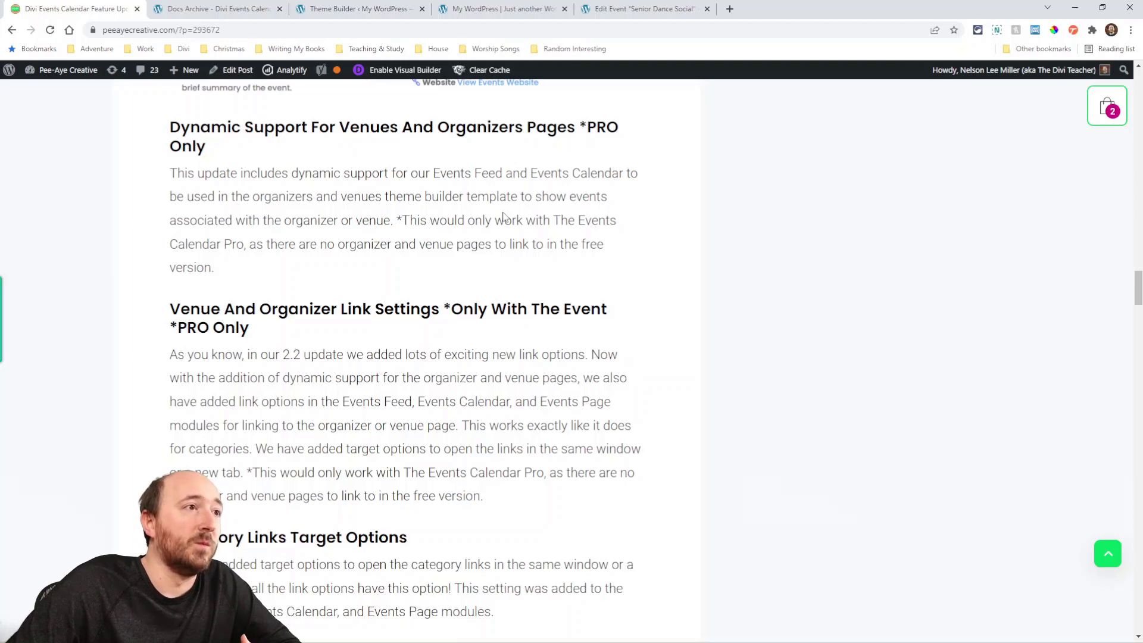
# Step: Exit the All Events body layout in the Theme Builder, discarding the unsaved changes
pyautogui.click(357, 9)
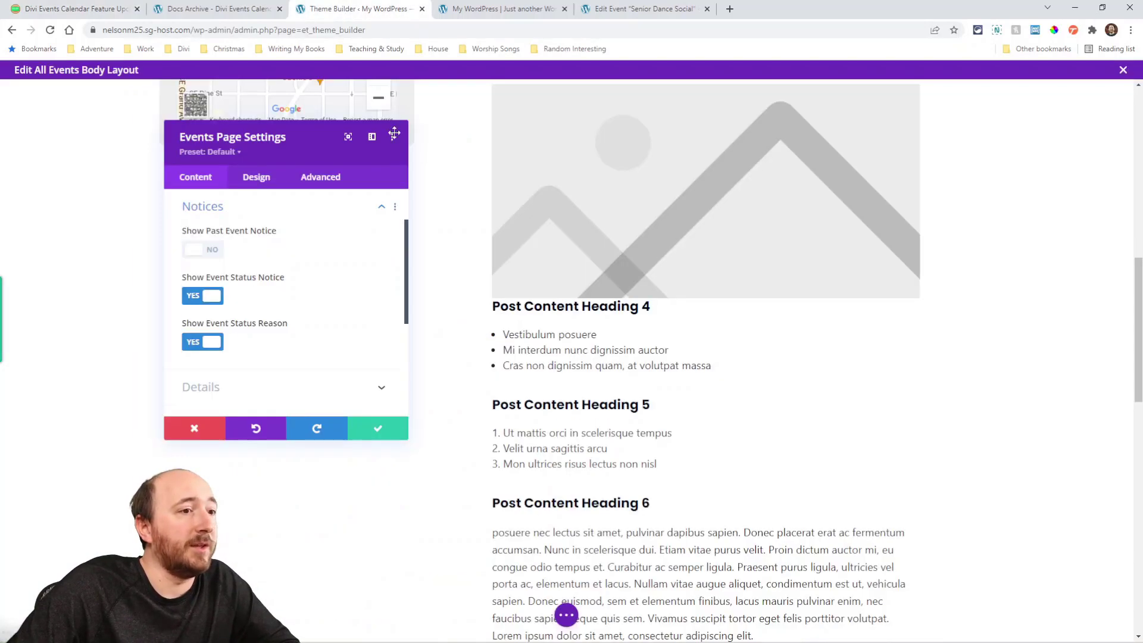
pyautogui.click(1123, 69)
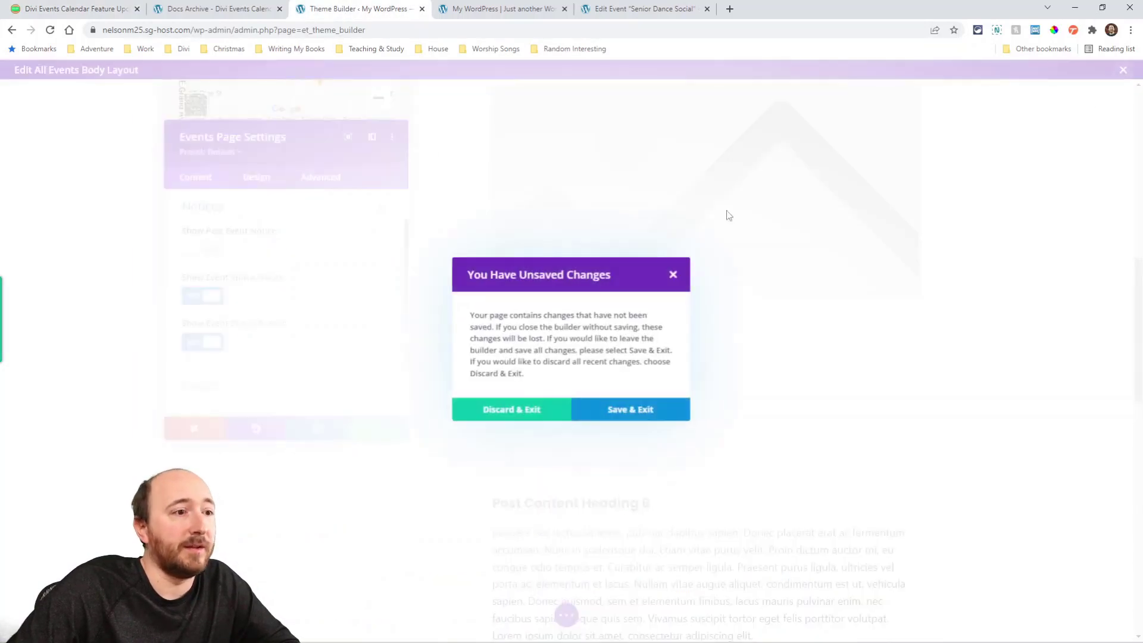
pyautogui.click(509, 409)
# Step: Check the All Organizers and All Venues assignments in the shared template's settings, and close them without saving
pyautogui.scroll(-1, 310, 524)
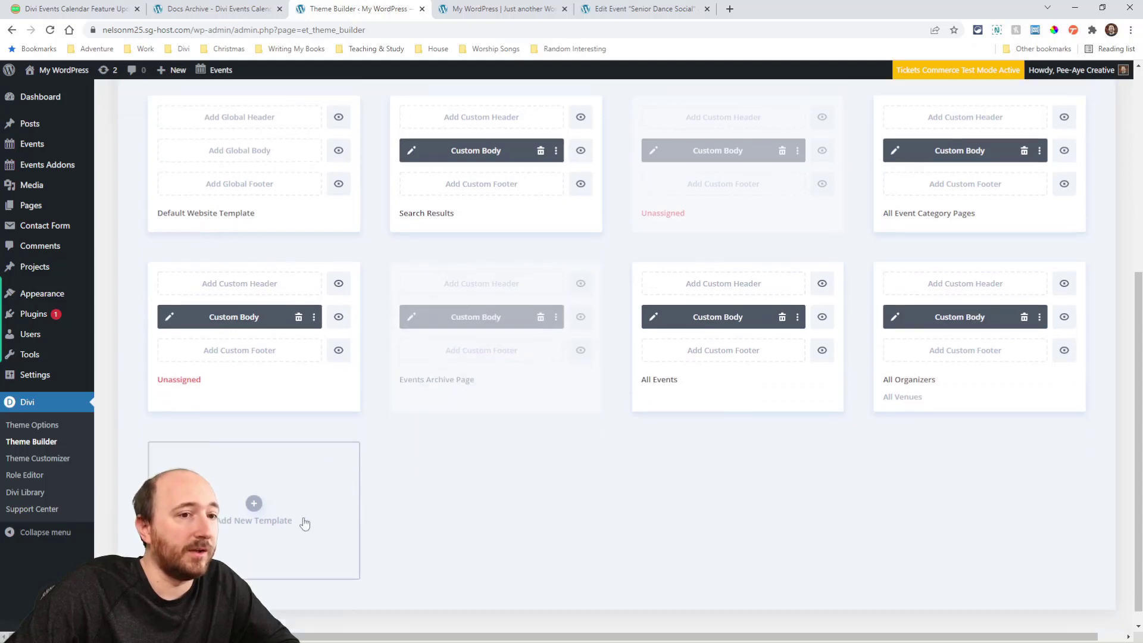
pyautogui.click(897, 236)
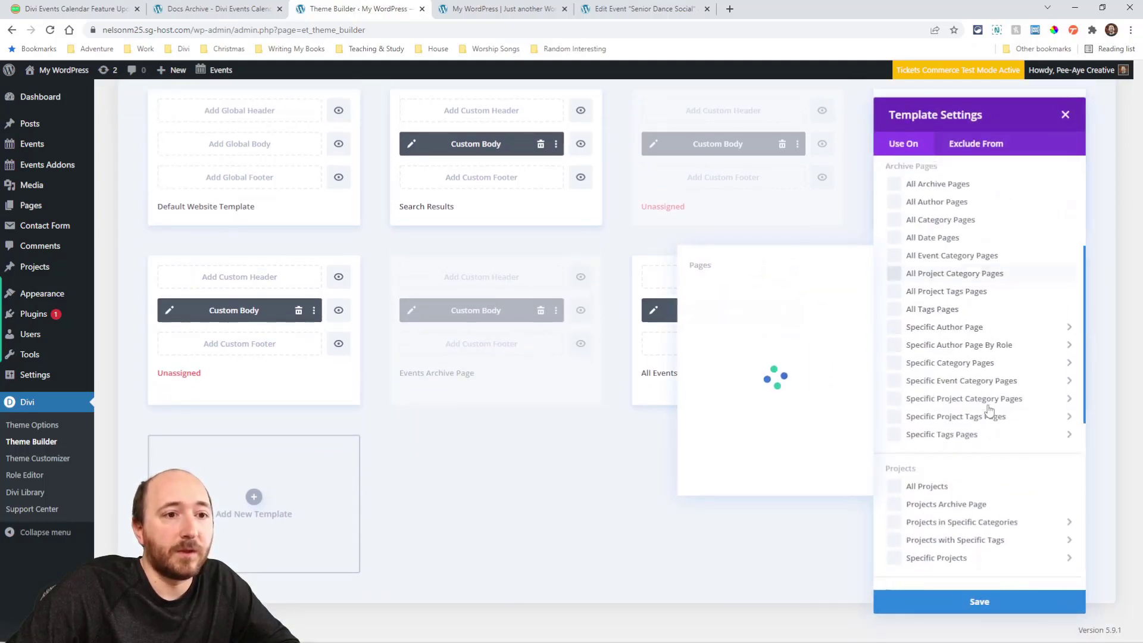
pyautogui.scroll(-7, 988, 410)
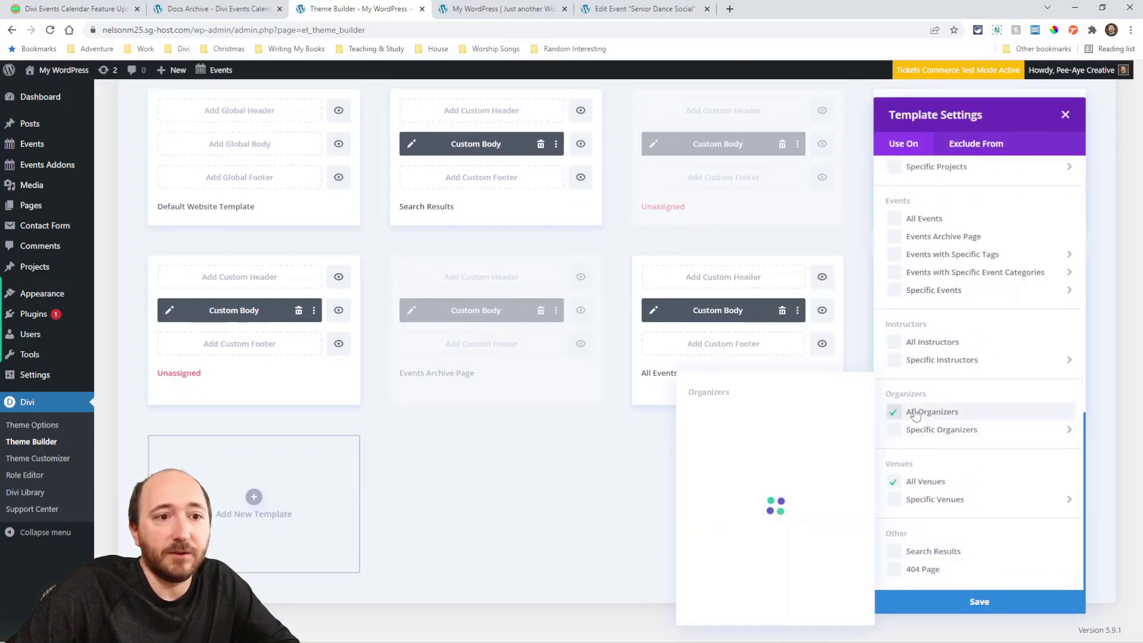
pyautogui.click(955, 487)
pyautogui.click(1065, 114)
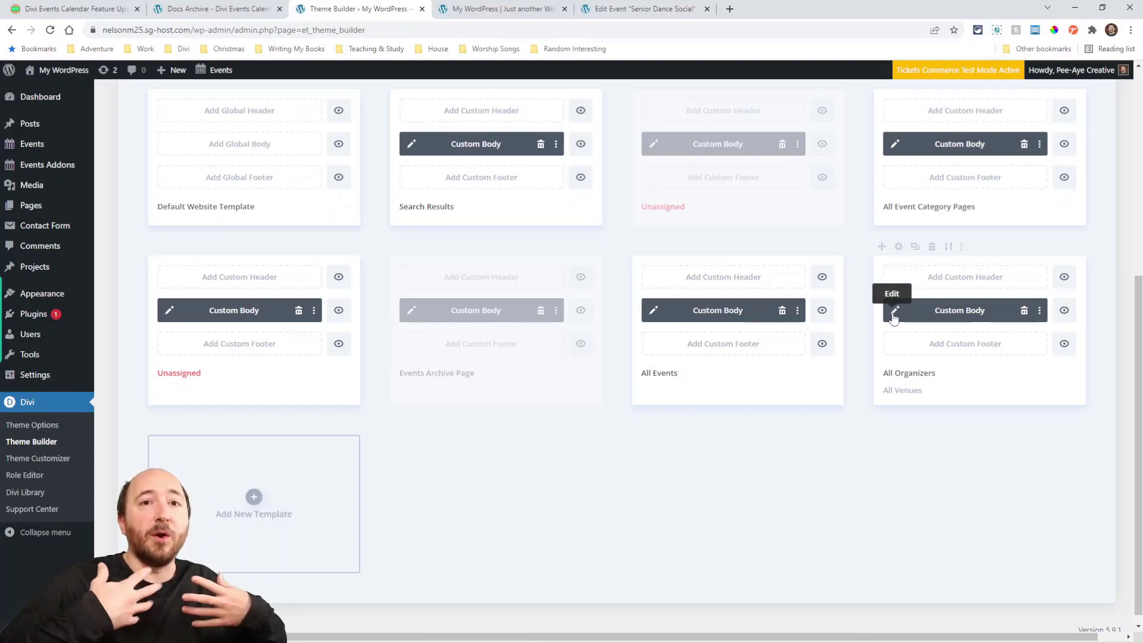
# Step: Open the organizer page linked from the Wine Tasting Tour event and examine its events feed and calendar
pyautogui.click(100, 7)
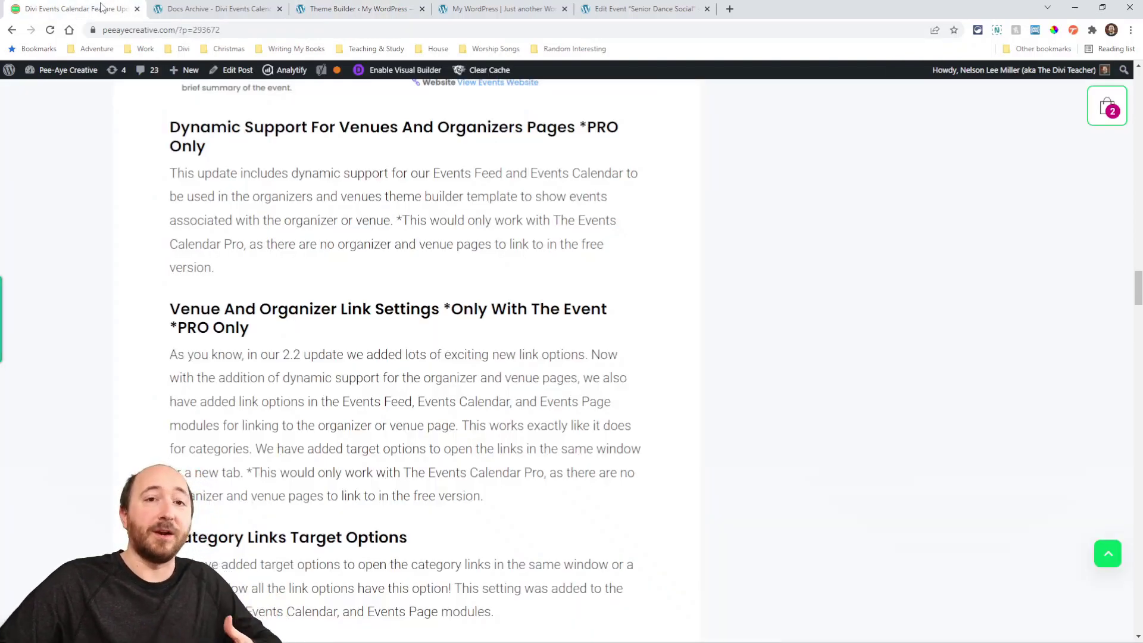
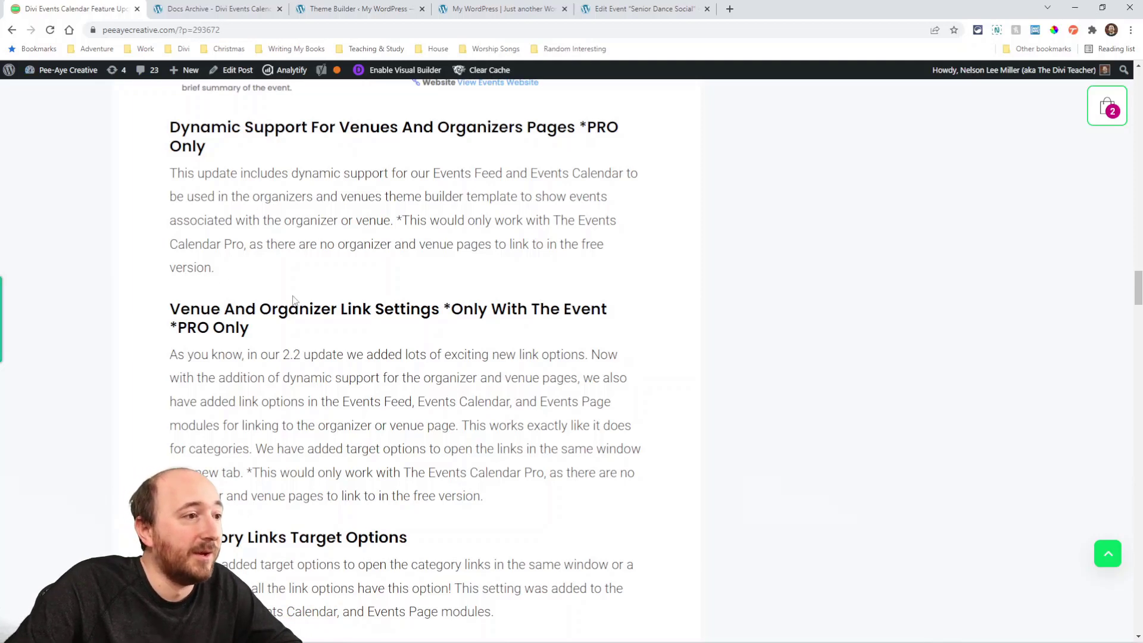
pyautogui.click(497, 7)
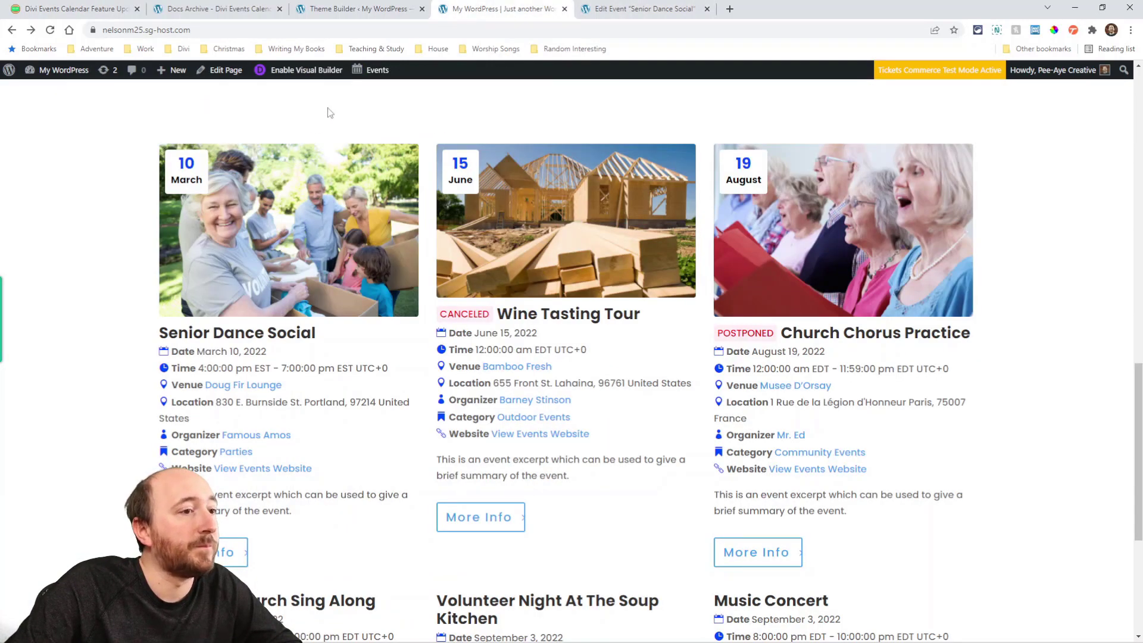
pyautogui.click(524, 405)
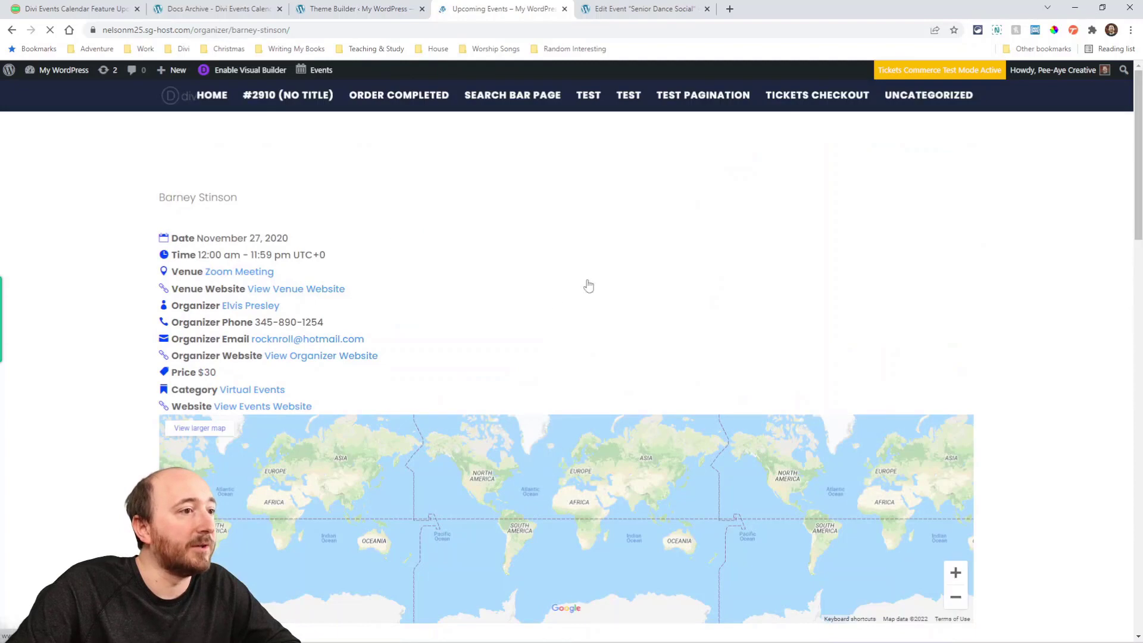
pyautogui.scroll(-10, 423, 296)
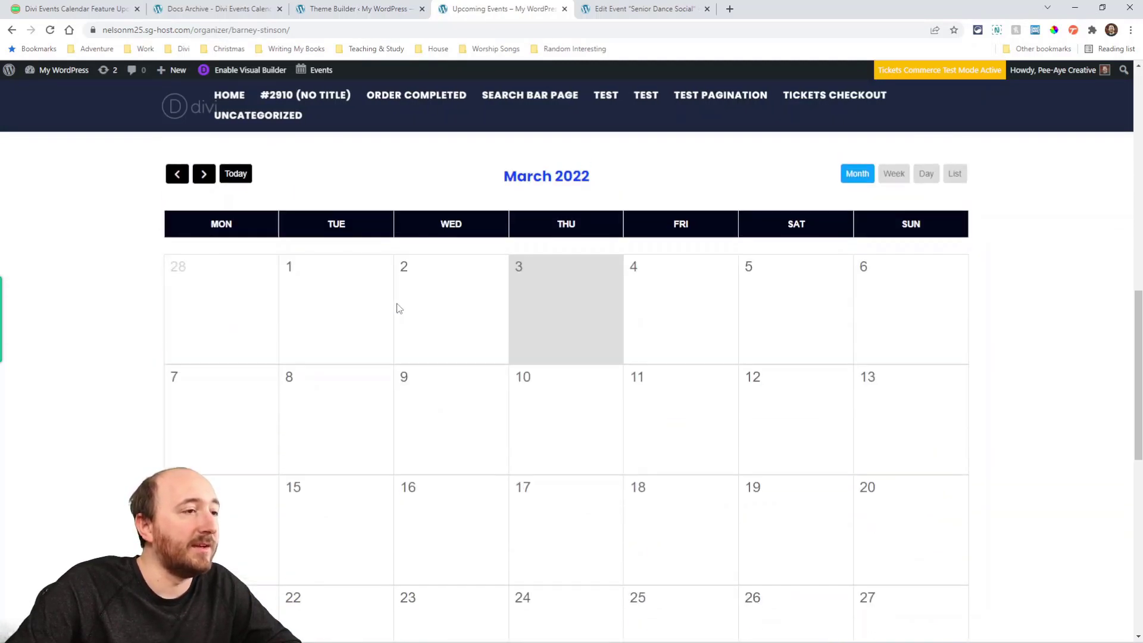
pyautogui.scroll(5, 395, 306)
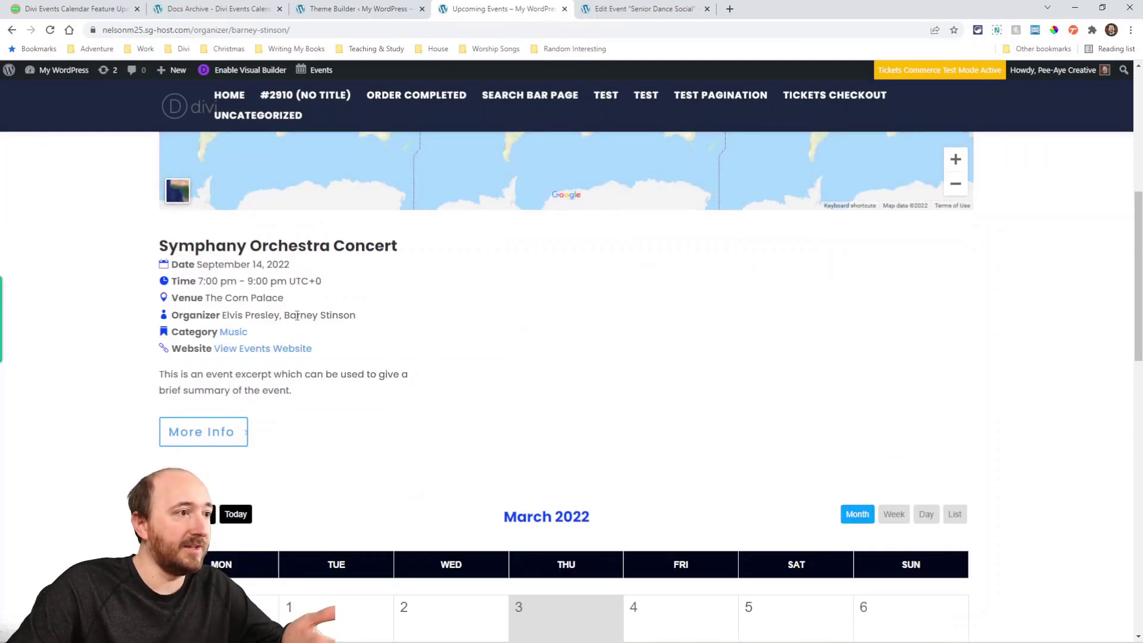
pyautogui.scroll(-10, 317, 314)
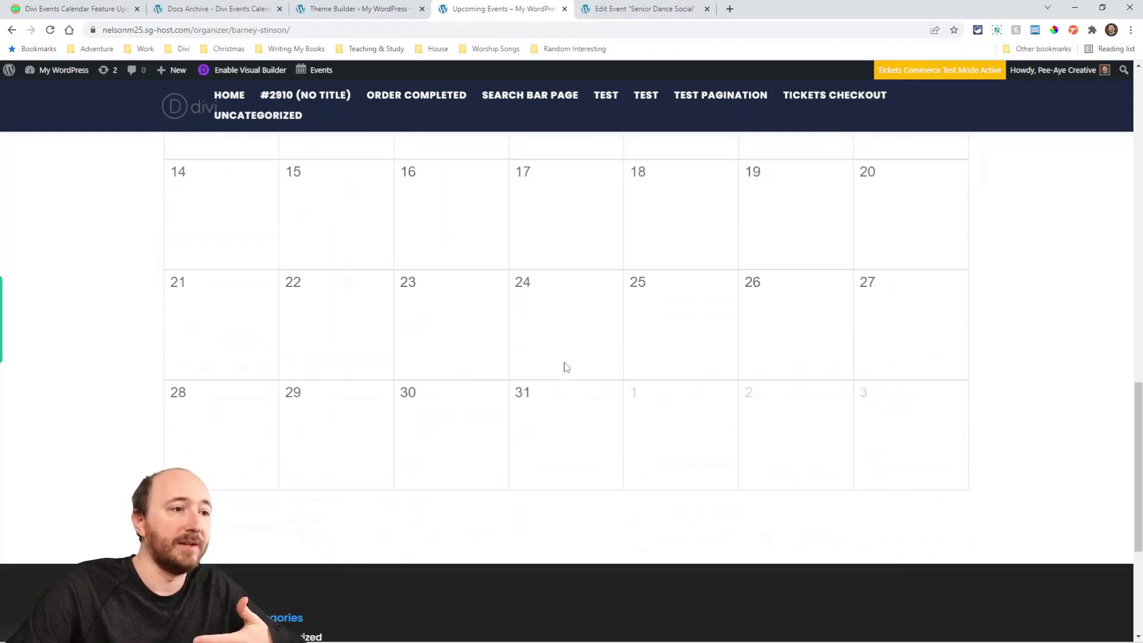
pyautogui.scroll(6, 565, 365)
pyautogui.scroll(5, 588, 439)
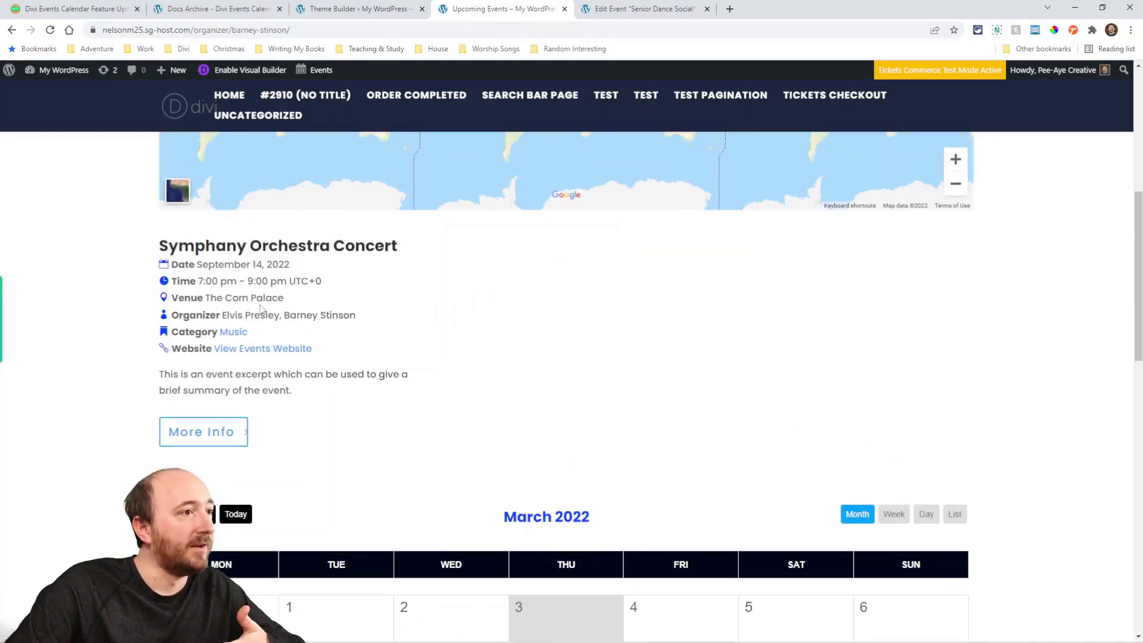
# Step: Advance the organizer page's calendar to September 2022 and check which events it shows for that organizer
pyautogui.scroll(-4, 210, 281)
pyautogui.click(204, 276)
pyautogui.click(204, 276)
pyautogui.click(204, 276)
pyautogui.click(204, 276)
pyautogui.click(204, 276)
pyautogui.click(204, 275)
pyautogui.scroll(-3, 314, 324)
pyautogui.scroll(10, 370, 365)
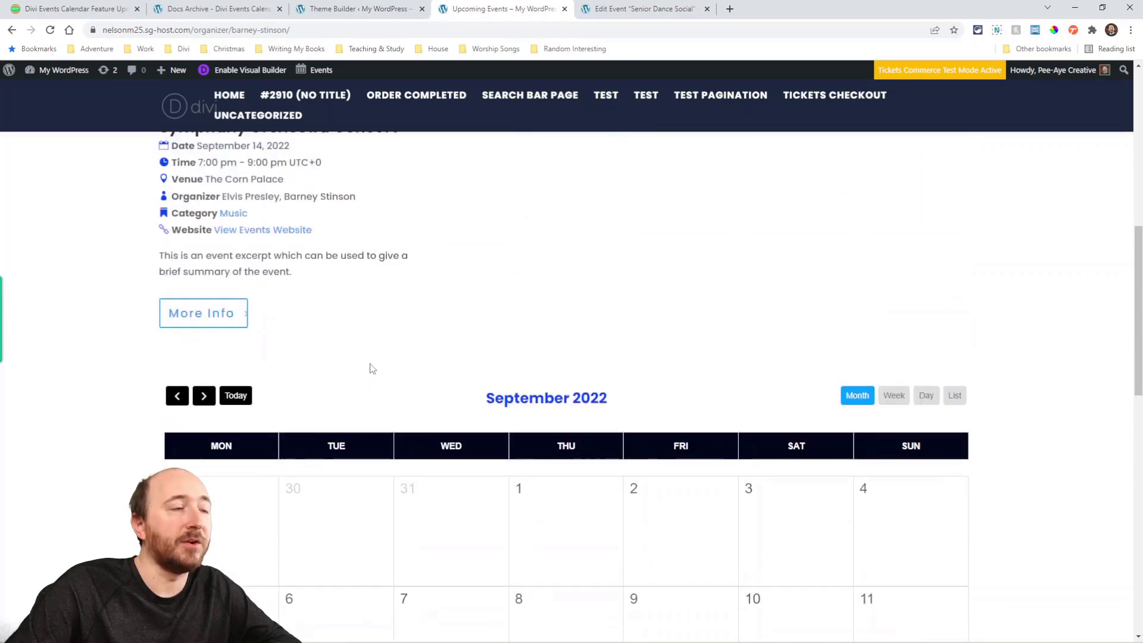
pyautogui.scroll(3, 370, 367)
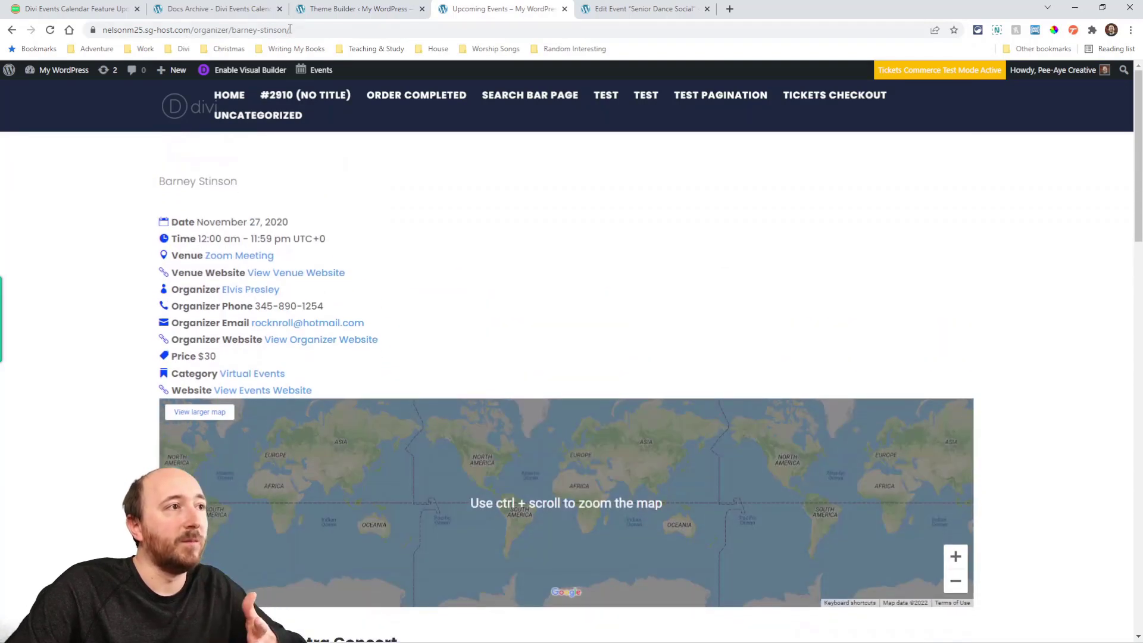
# Step: Read the update post's sections on organizer and category link options, colons after details labels, and event location state/province
pyautogui.click(78, 8)
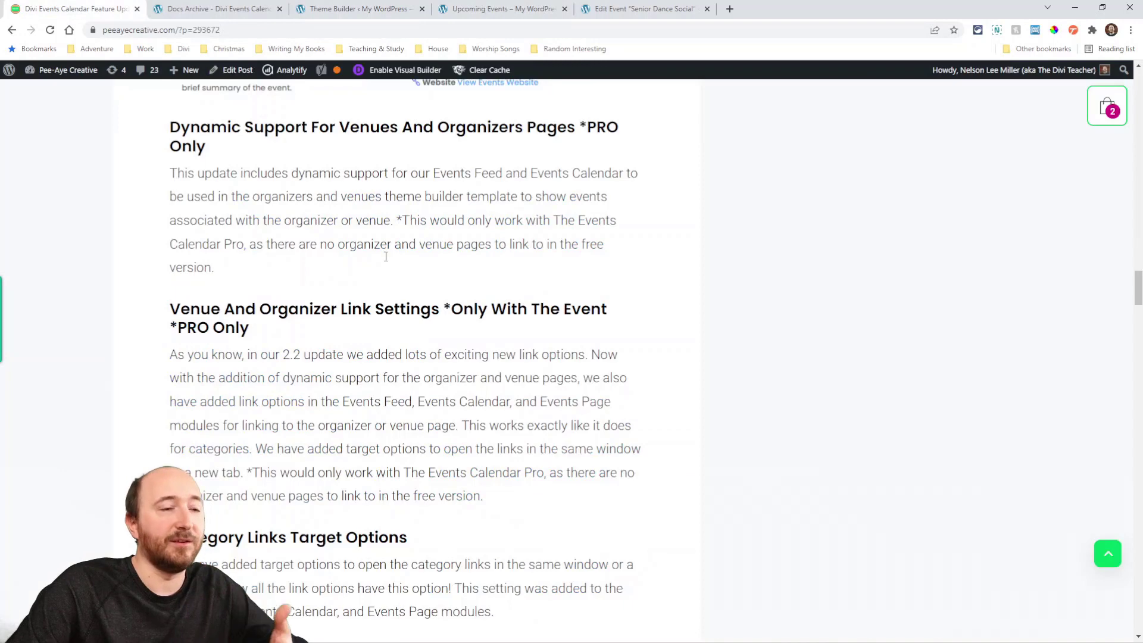
pyautogui.scroll(-4, 475, 372)
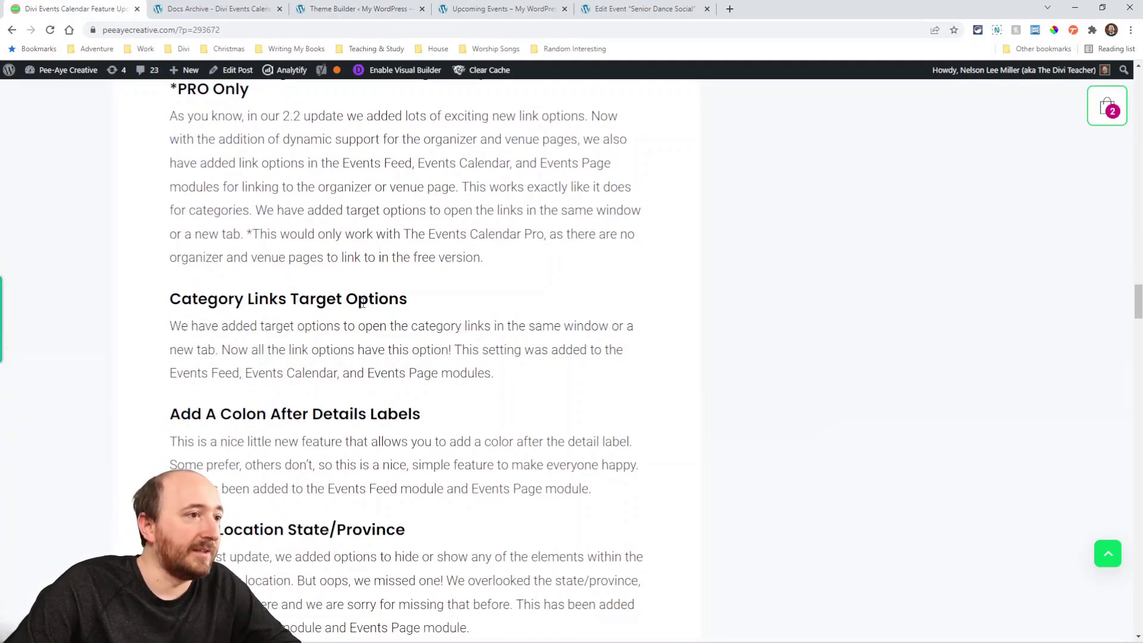
pyautogui.scroll(-3, 408, 378)
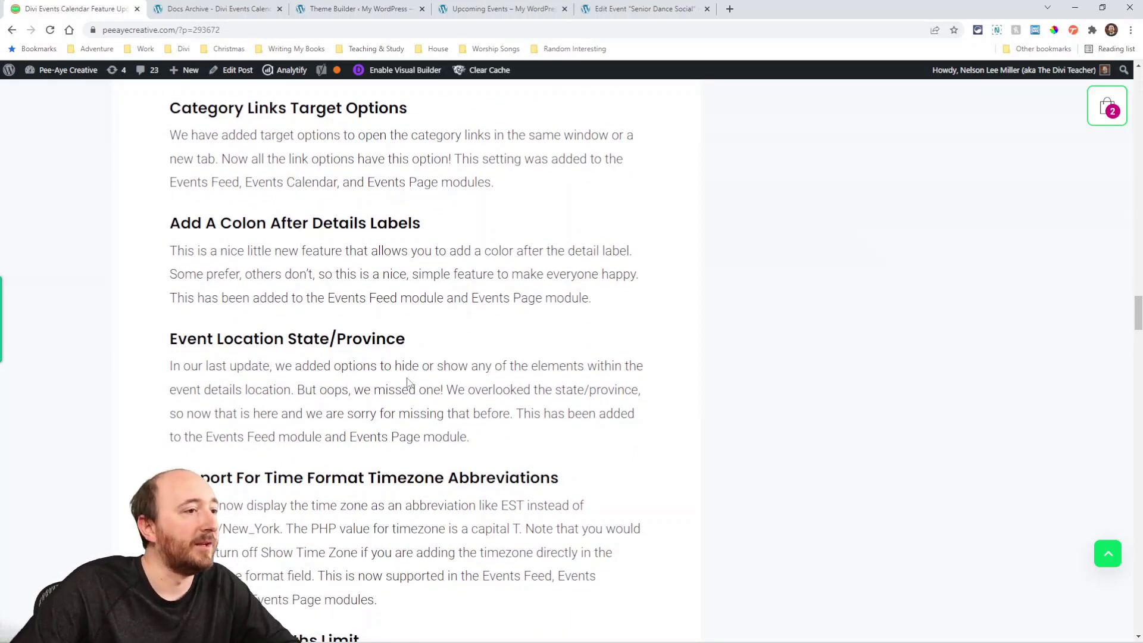
pyautogui.scroll(-2, 388, 380)
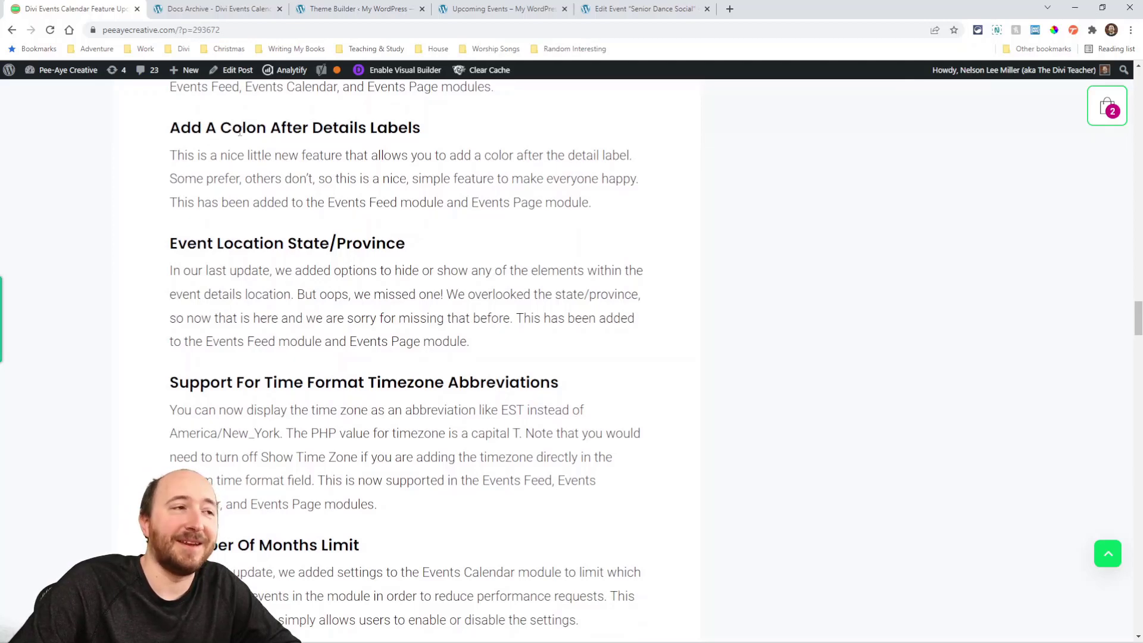
# Step: In the Events Feed module's details settings, enable Show Colon After Labels
pyautogui.click(471, 9)
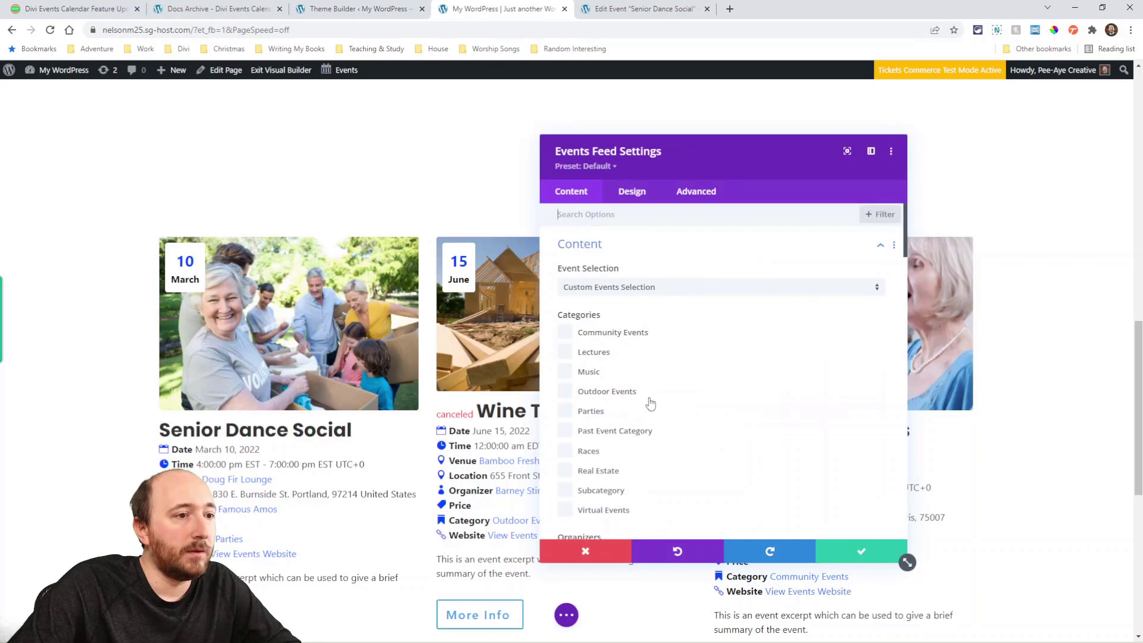
pyautogui.scroll(-10, 648, 405)
pyautogui.scroll(-5, 652, 415)
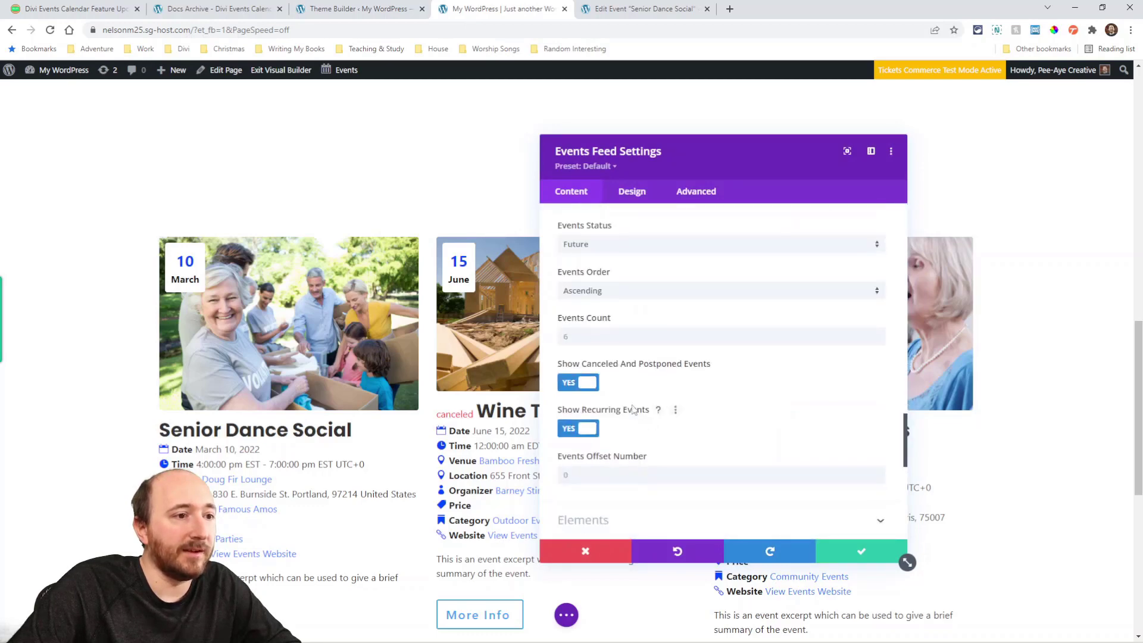
pyautogui.scroll(-5, 602, 377)
pyautogui.scroll(1, 607, 331)
pyautogui.click(709, 372)
pyautogui.scroll(-5, 688, 404)
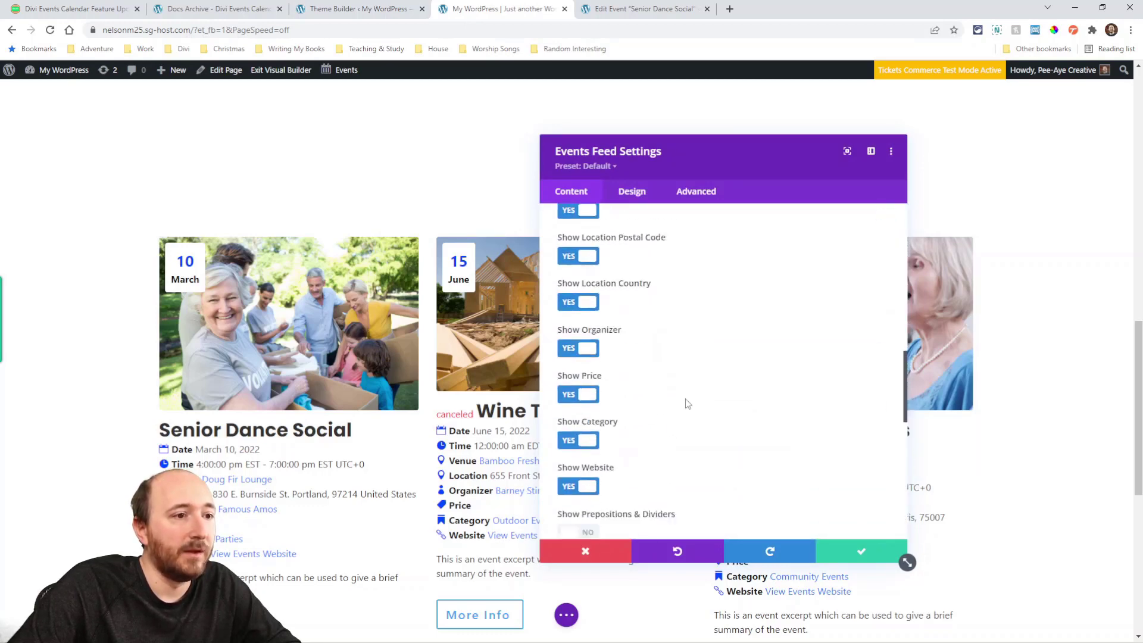
pyautogui.scroll(-4, 685, 403)
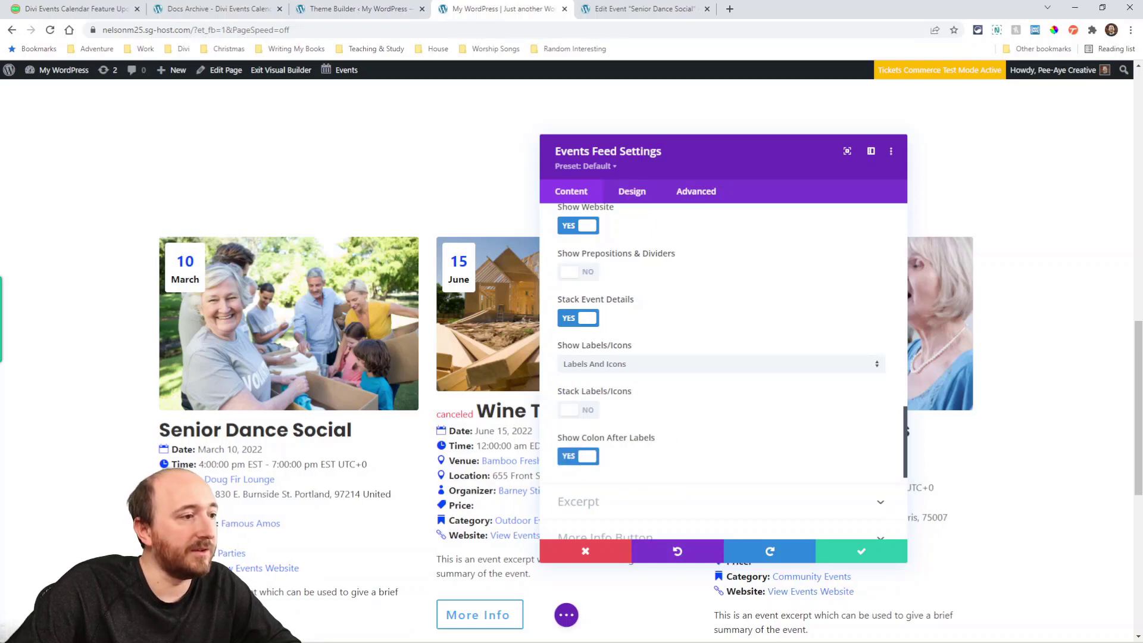
# Step: Return to the update post and read the section on time format timezone abbreviations
pyautogui.click(60, 8)
pyautogui.scroll(-3, 219, 283)
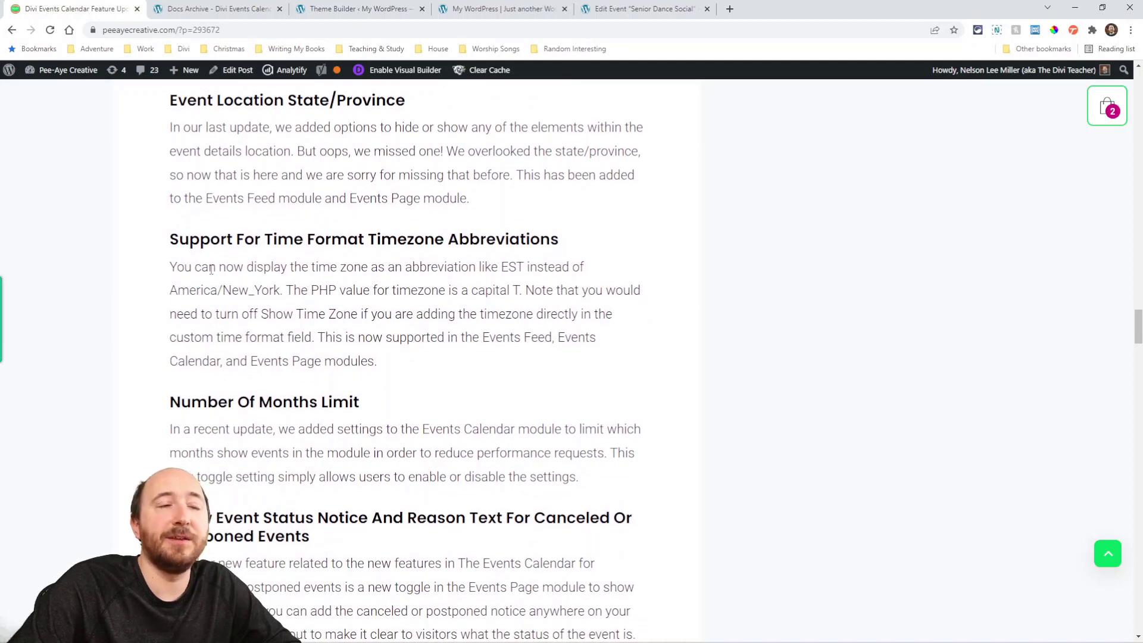
# Step: In the Events Feed module's details settings, turn Show Location off and back on
pyautogui.click(524, 9)
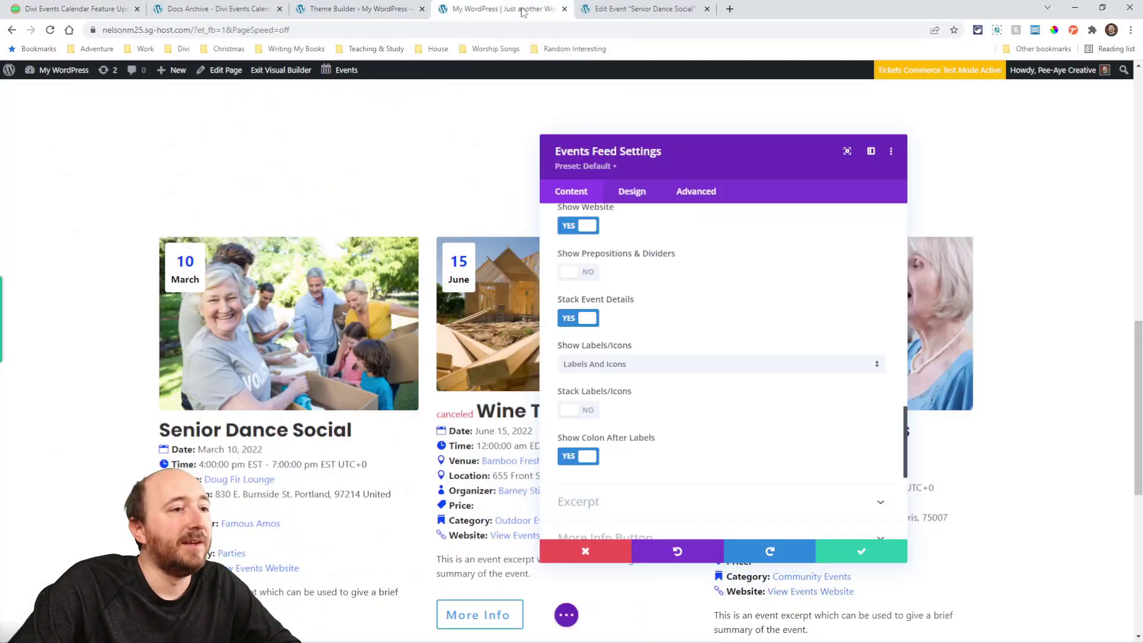
pyautogui.scroll(5, 676, 365)
pyautogui.scroll(4, 666, 363)
pyautogui.scroll(-2, 655, 361)
pyautogui.scroll(-3, 653, 360)
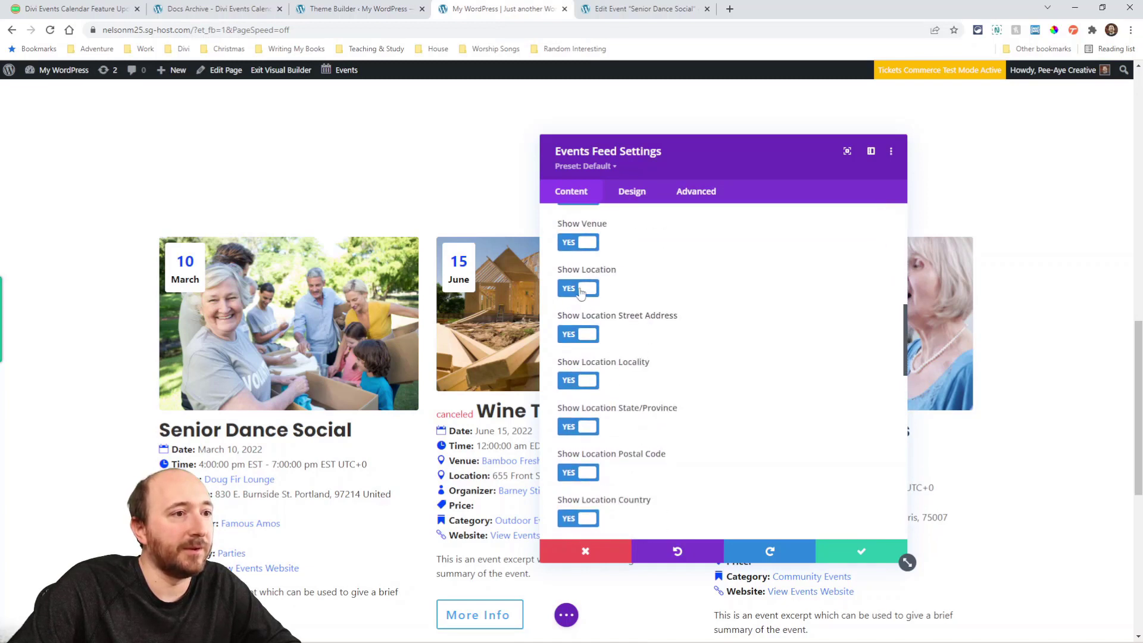
pyautogui.click(581, 290)
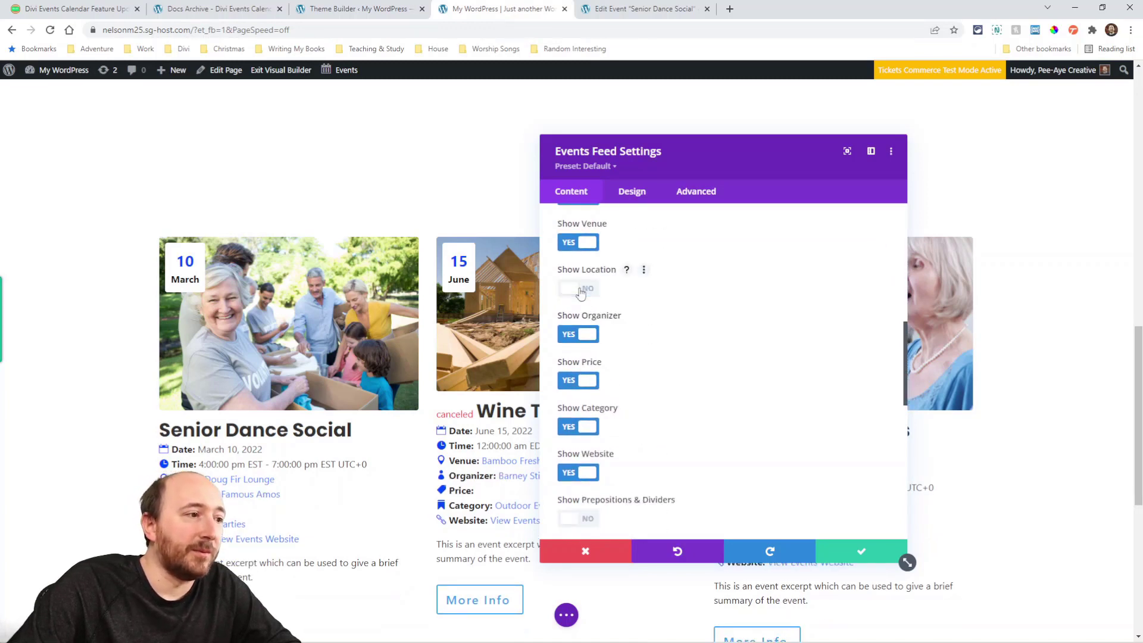
pyautogui.click(582, 290)
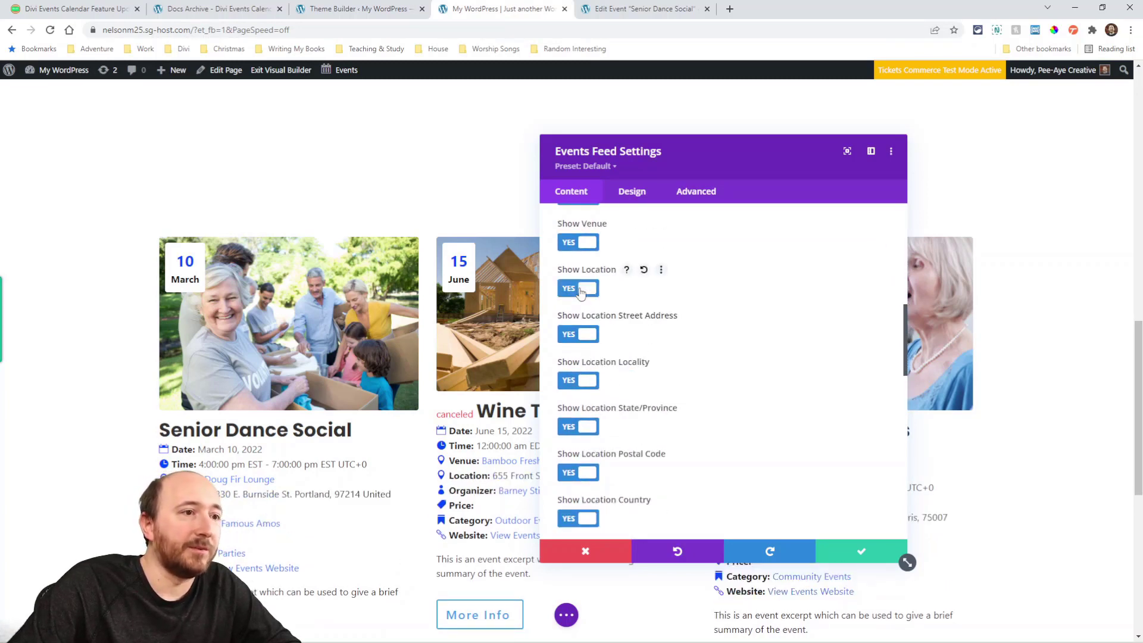
# Step: Hide the location's street address, locality, state/province, postal code and country in the event details, and re-enable only Show Location State/Province
pyautogui.click(582, 335)
pyautogui.click(578, 381)
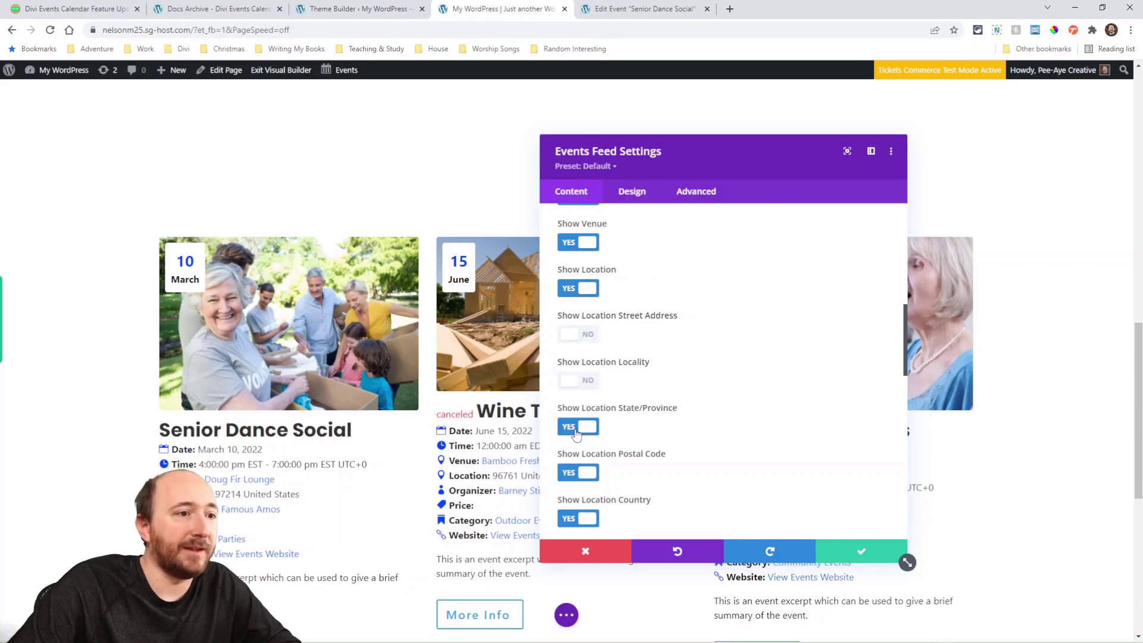
pyautogui.click(578, 427)
pyautogui.click(580, 472)
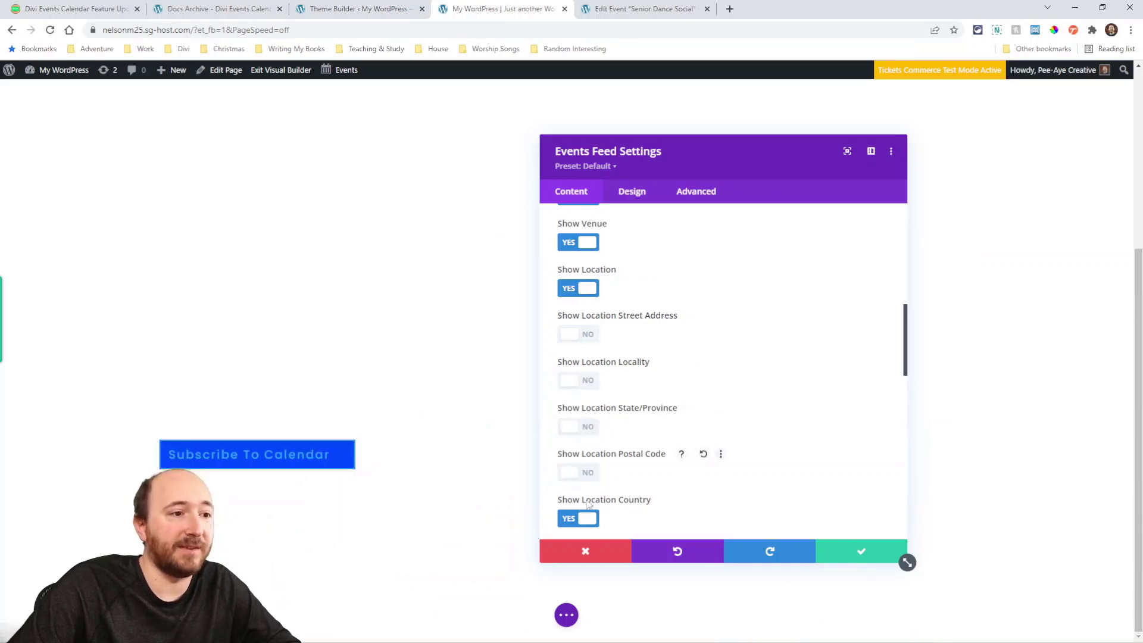
pyautogui.click(580, 519)
pyautogui.scroll(-1, 657, 466)
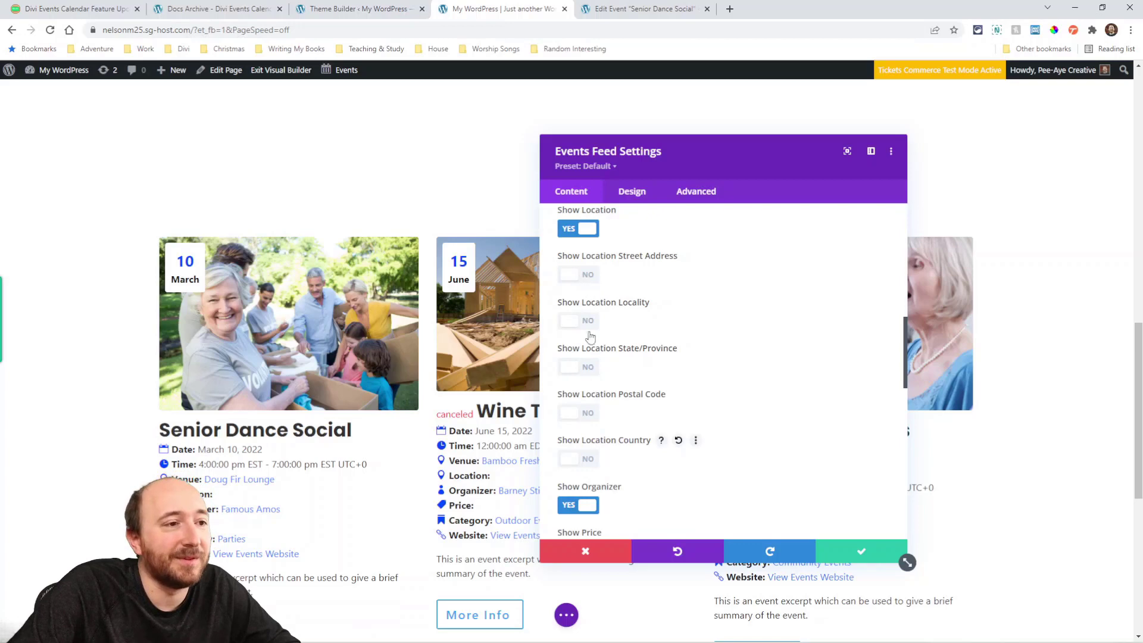
pyautogui.click(573, 368)
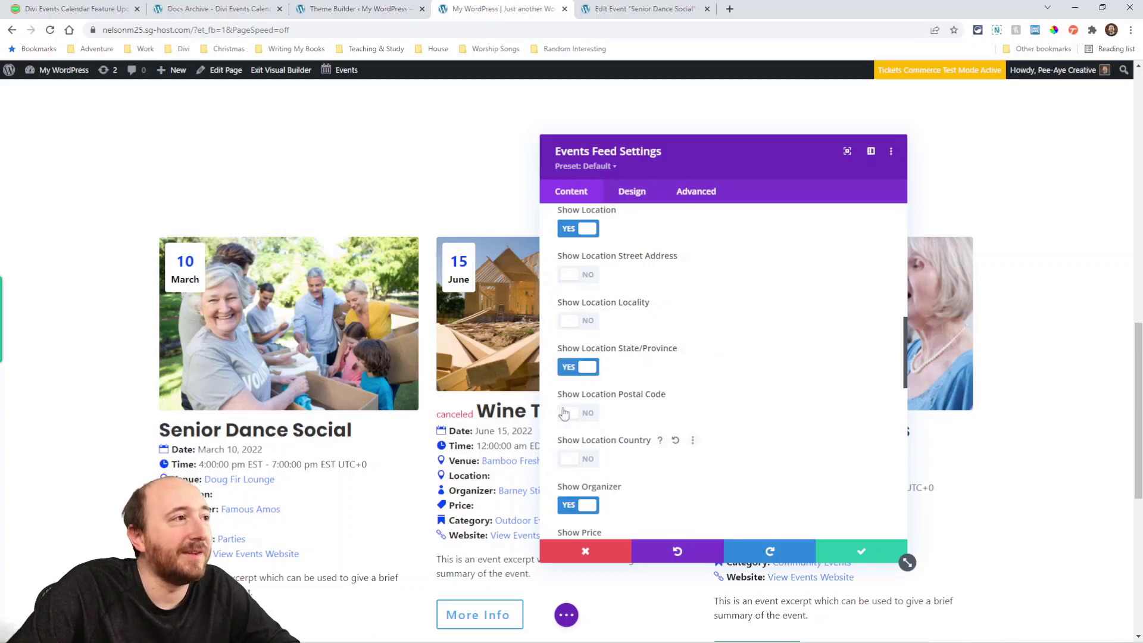
# Step: Review the update post's timezone abbreviation section, and turn off Show Time Zone in the Events Feed details settings
pyautogui.click(72, 9)
pyautogui.scroll(-2, 330, 290)
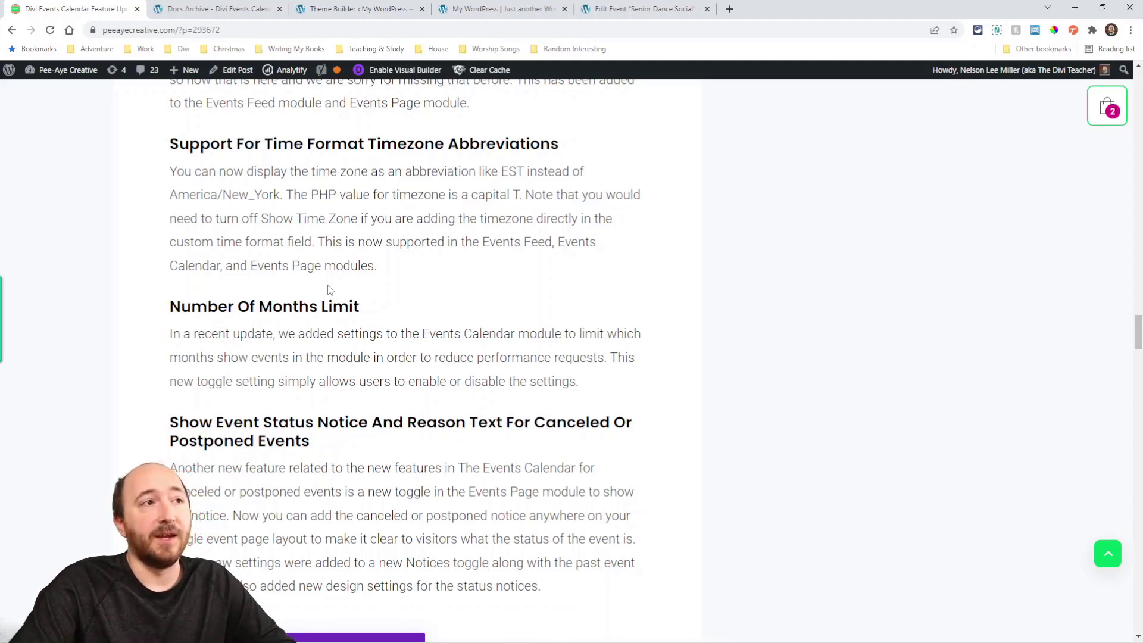
pyautogui.click(503, 9)
pyautogui.scroll(10, 620, 366)
pyautogui.scroll(-3, 621, 366)
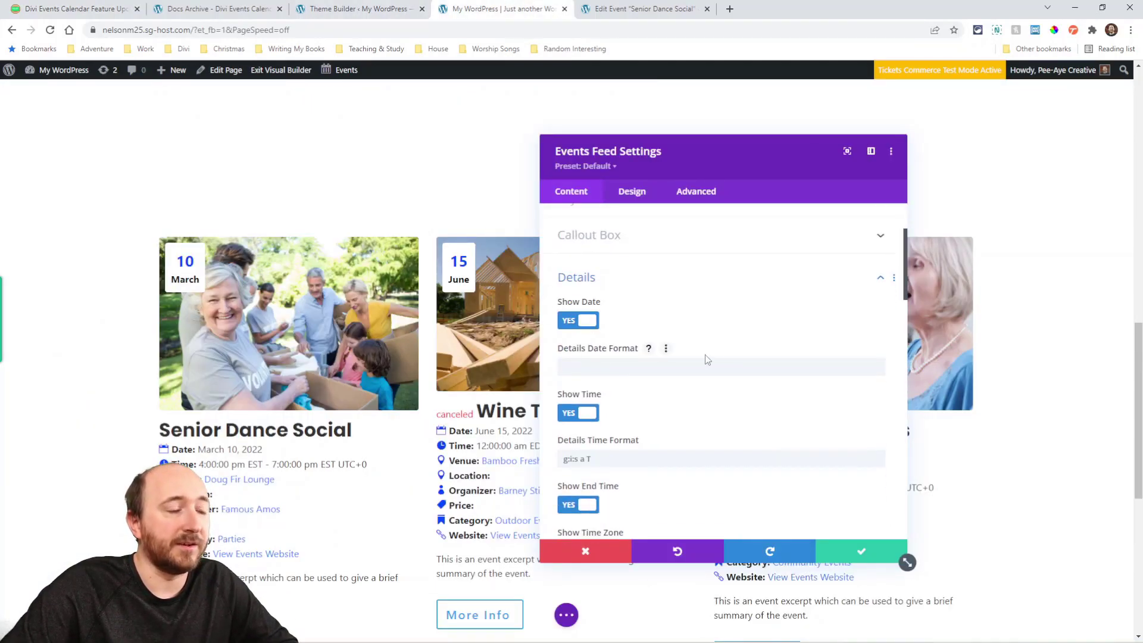
pyautogui.moveTo(563, 400); pyautogui.dragTo(599, 403)
pyautogui.click(587, 403)
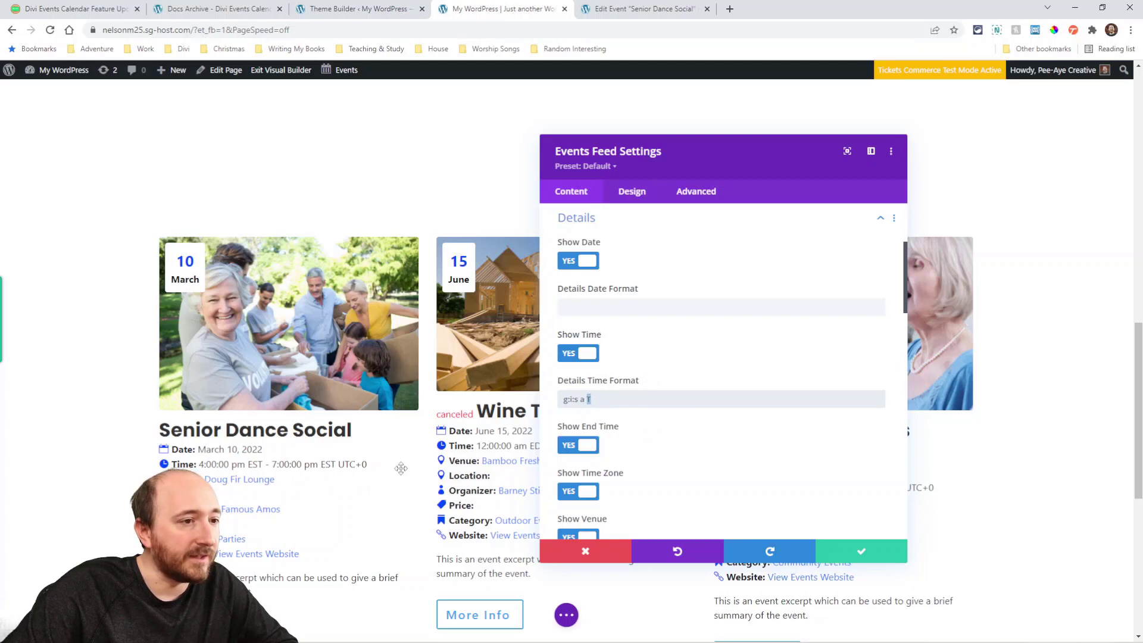
pyautogui.click(579, 493)
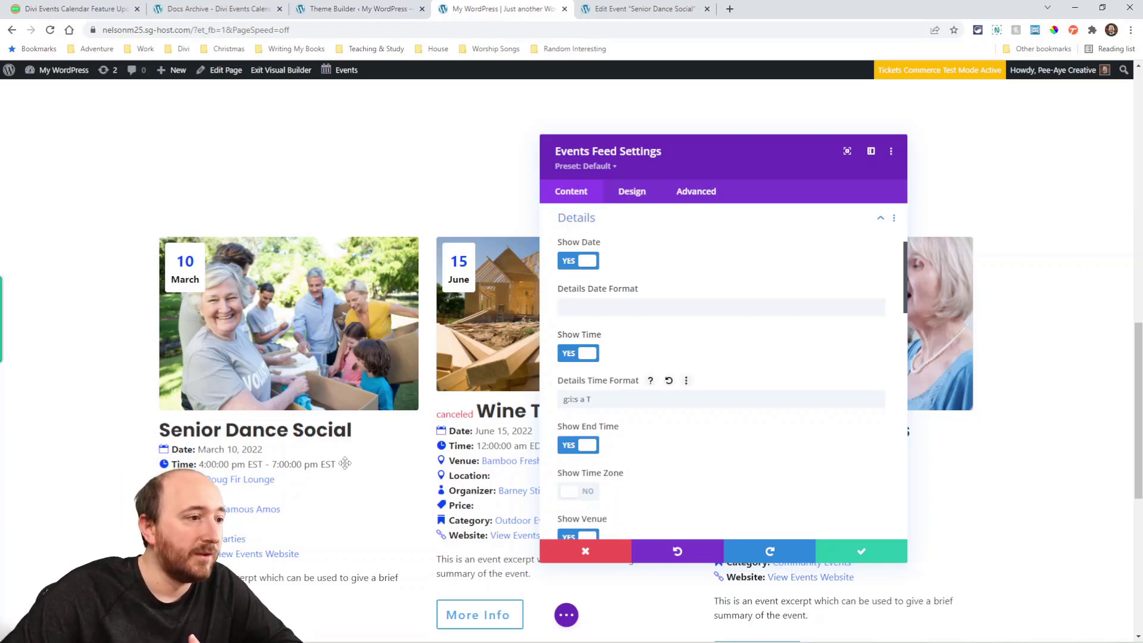
# Step: Remove the T from the details time format so it reads g:i:s a, and re-enable Show Time Zone
pyautogui.click(614, 401)
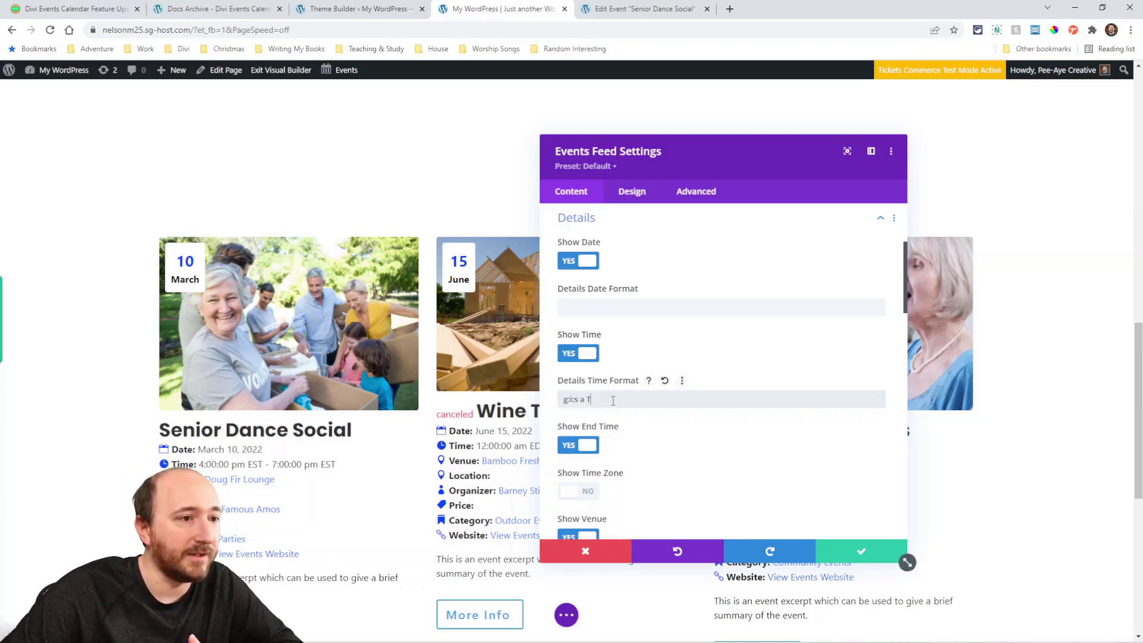
pyautogui.press('BackSpace')
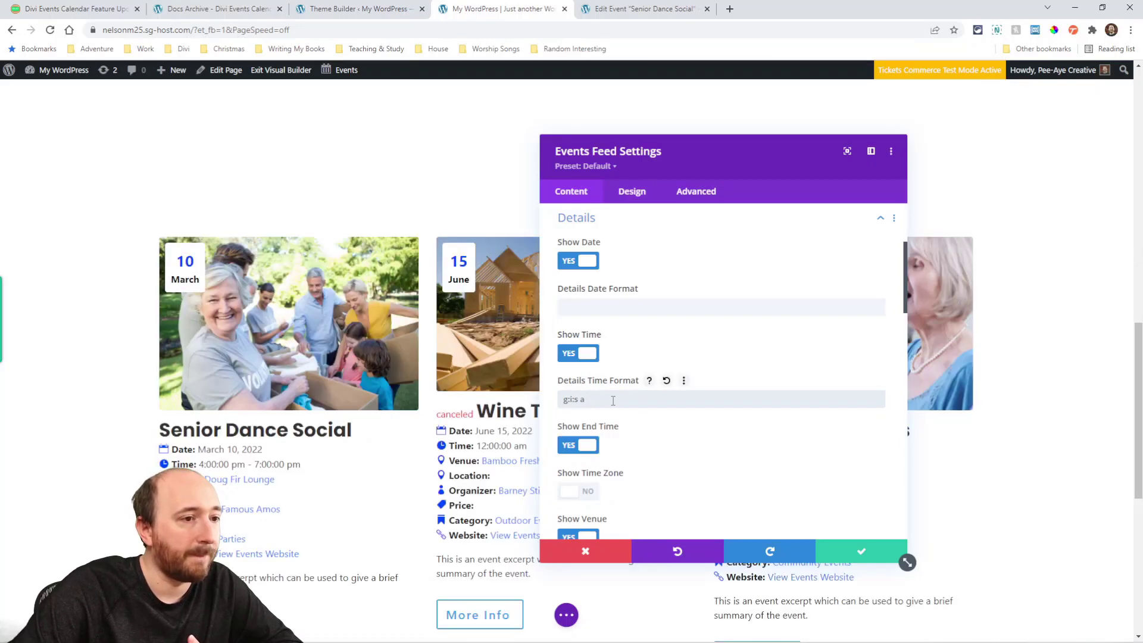
pyautogui.click(579, 492)
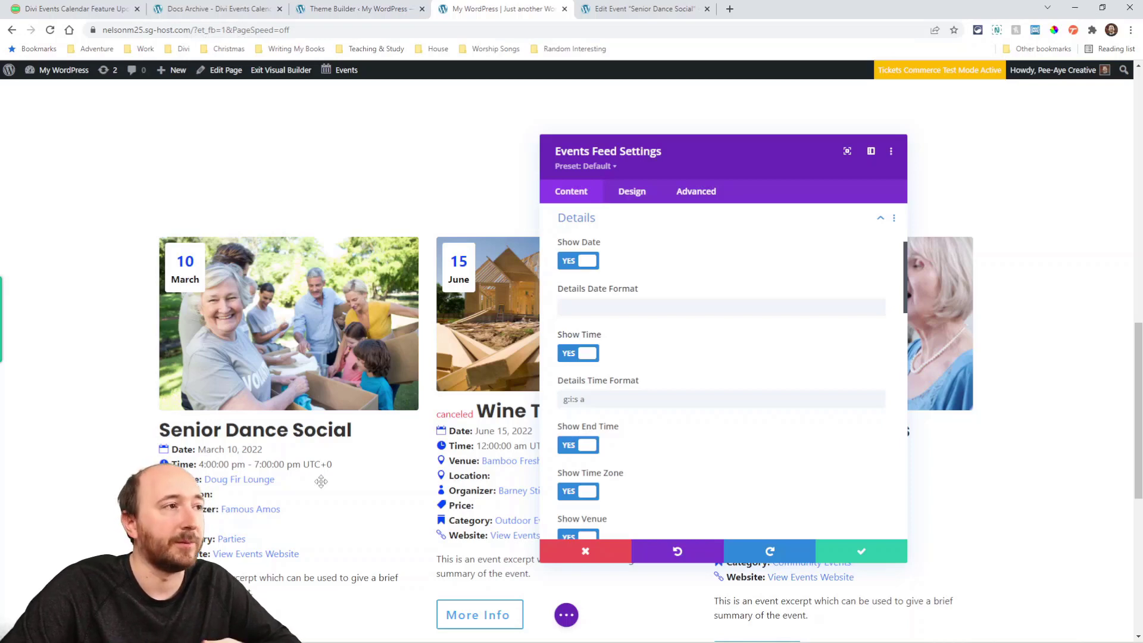
# Step: Return to the update post and read the section on the number of months limit
pyautogui.click(70, 9)
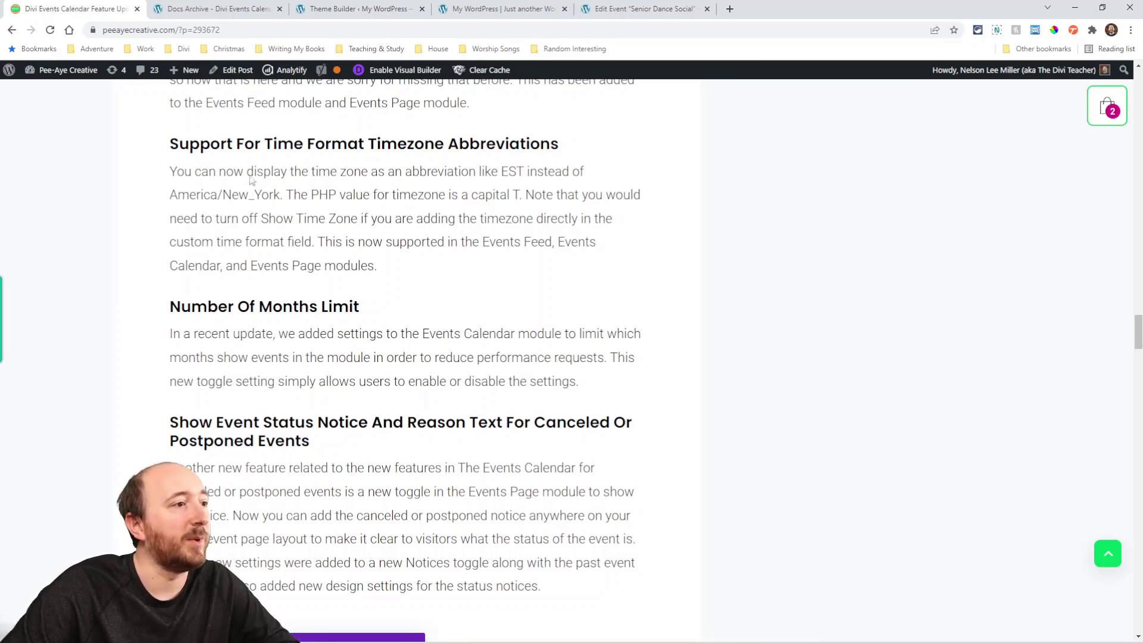
pyautogui.scroll(-2, 250, 179)
pyautogui.moveTo(169, 160); pyautogui.dragTo(410, 231)
pyautogui.click(270, 204)
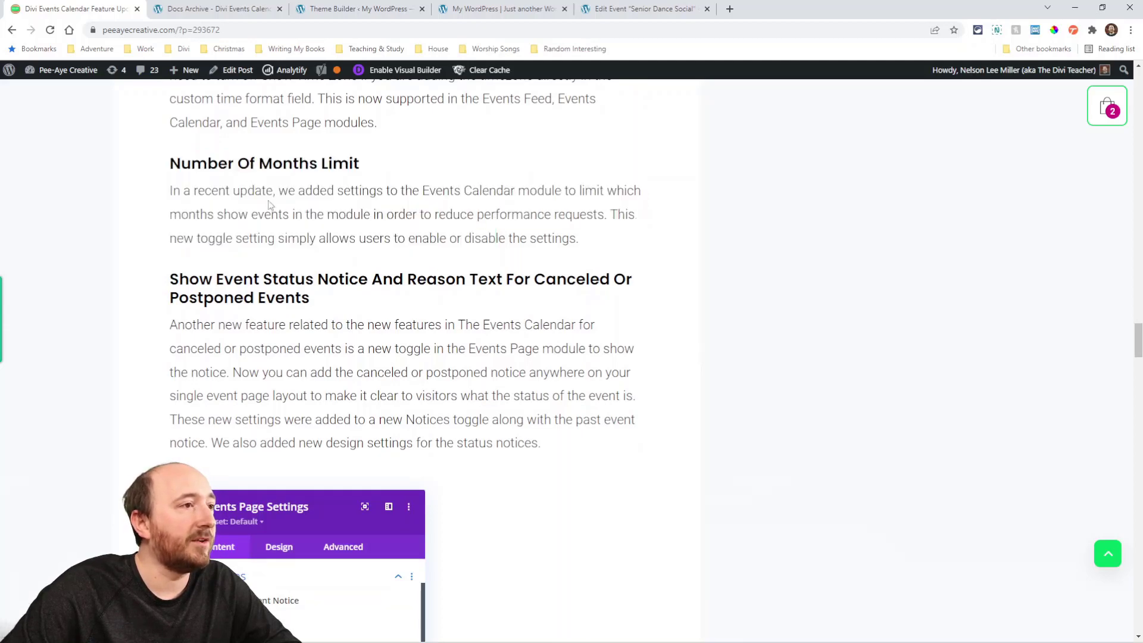
# Step: Discard the Events Feed module's changes and add an Events Calendar module below the feed
pyautogui.click(476, 8)
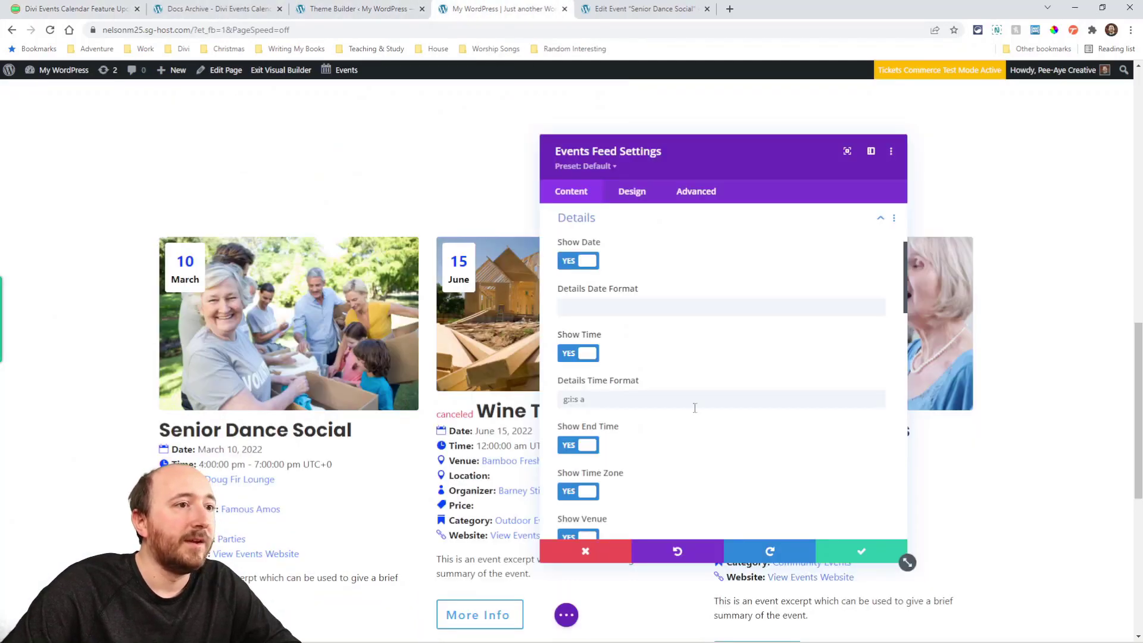
pyautogui.click(577, 559)
pyautogui.scroll(-7, 566, 536)
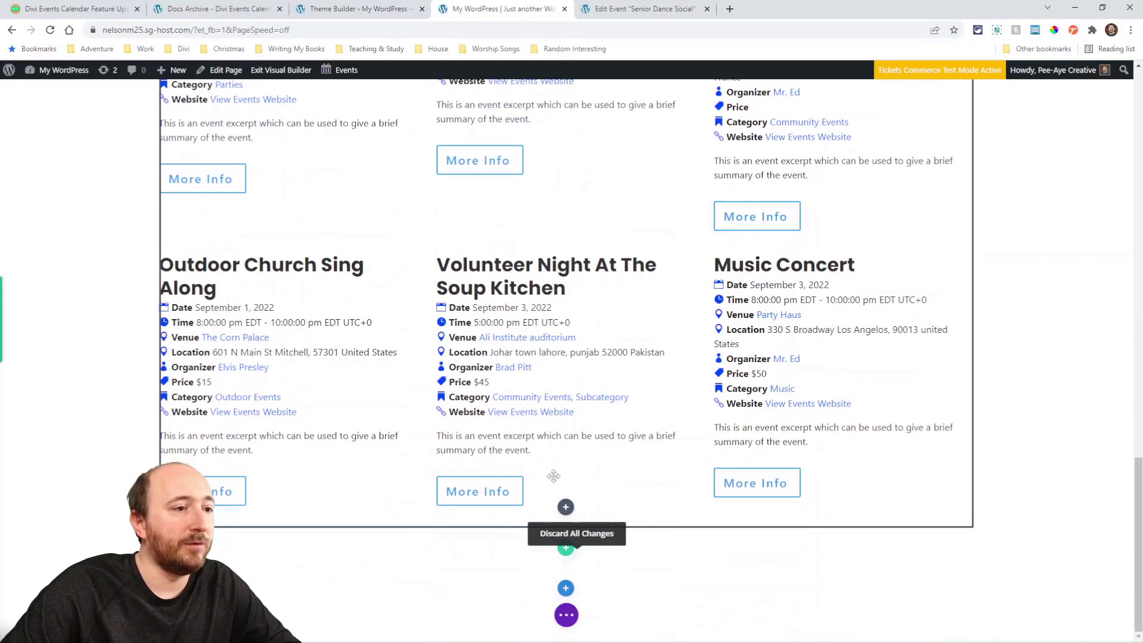
pyautogui.click(566, 507)
pyautogui.write('cal')
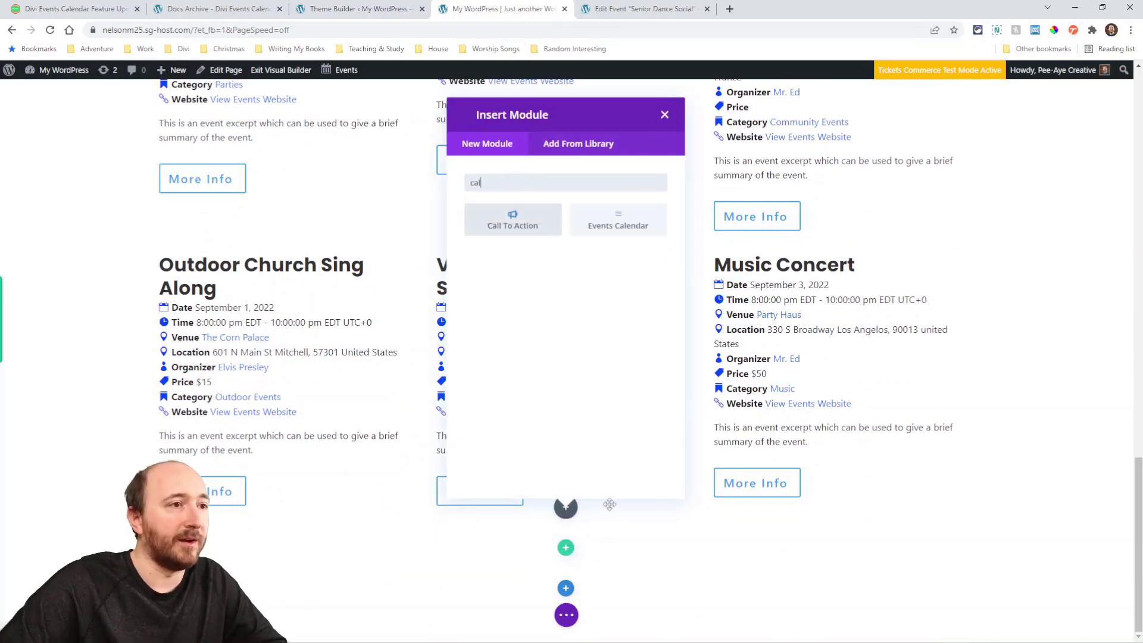
pyautogui.click(606, 221)
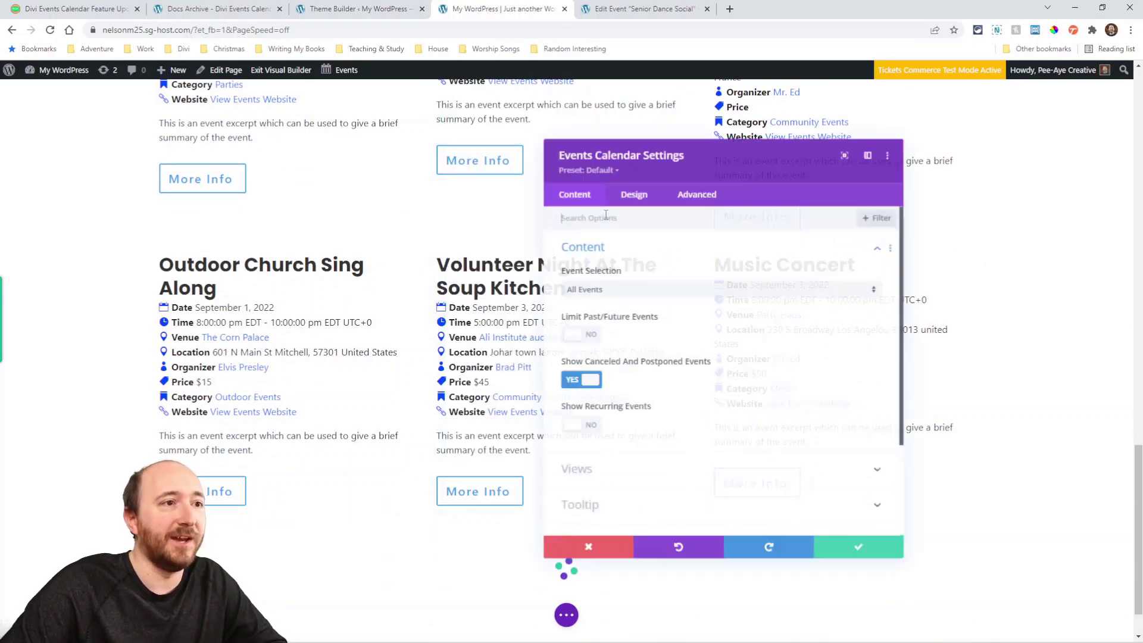
# Step: Enable Limit Past/Future Events in the new Events Calendar module, toggling it off and on to compare the month fields
pyautogui.click(584, 335)
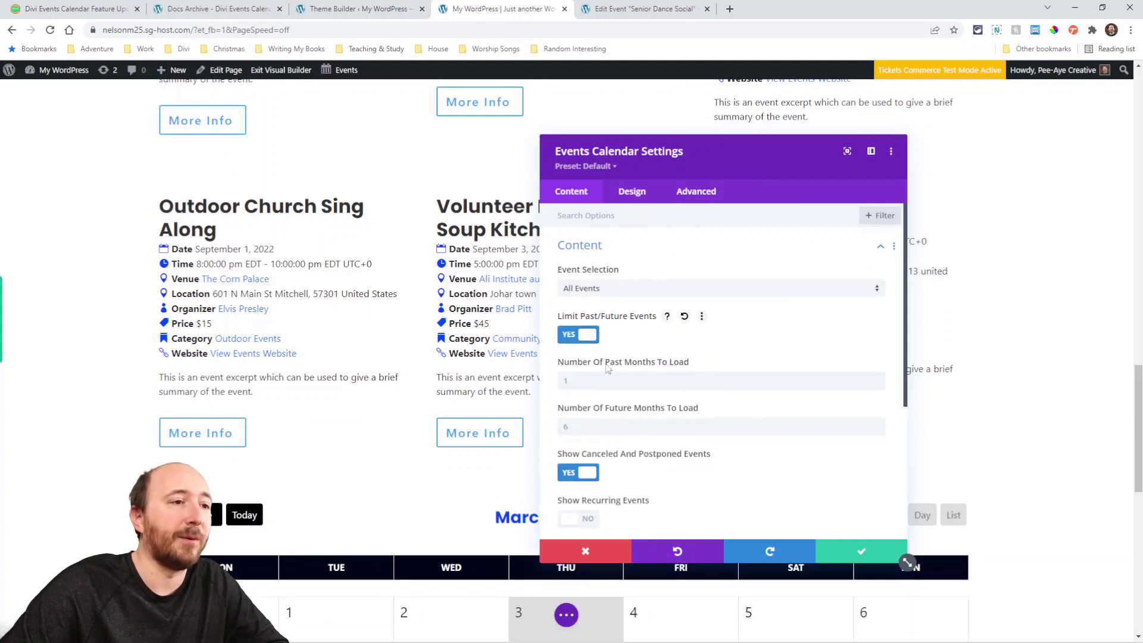
pyautogui.click(578, 336)
pyautogui.click(578, 335)
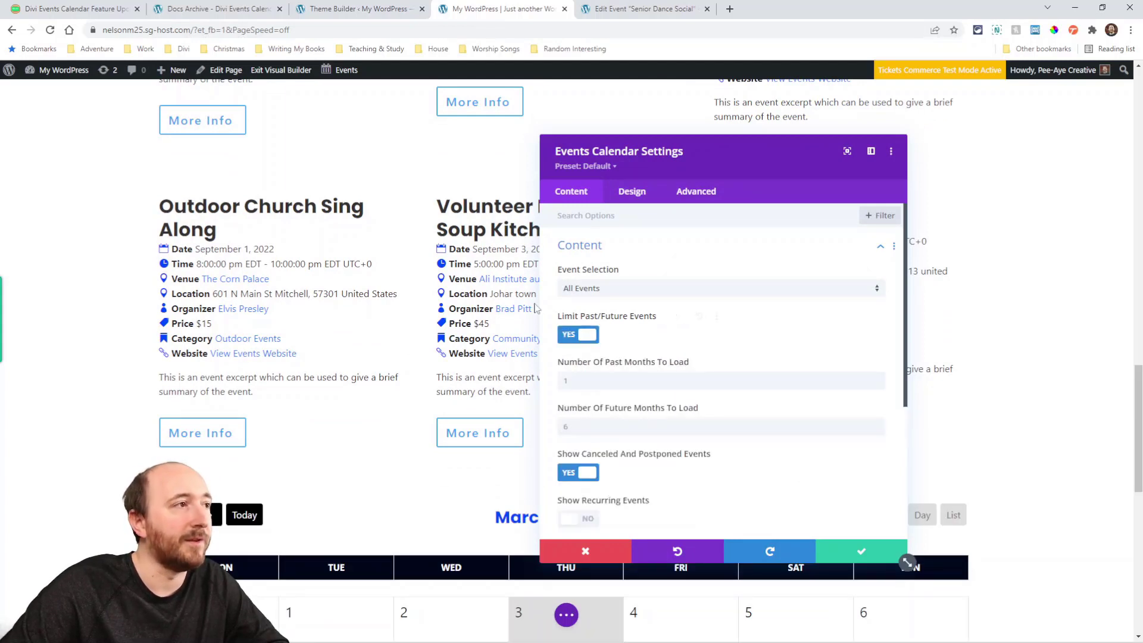
# Step: Return to the update post and read the section on event status filters
pyautogui.click(62, 12)
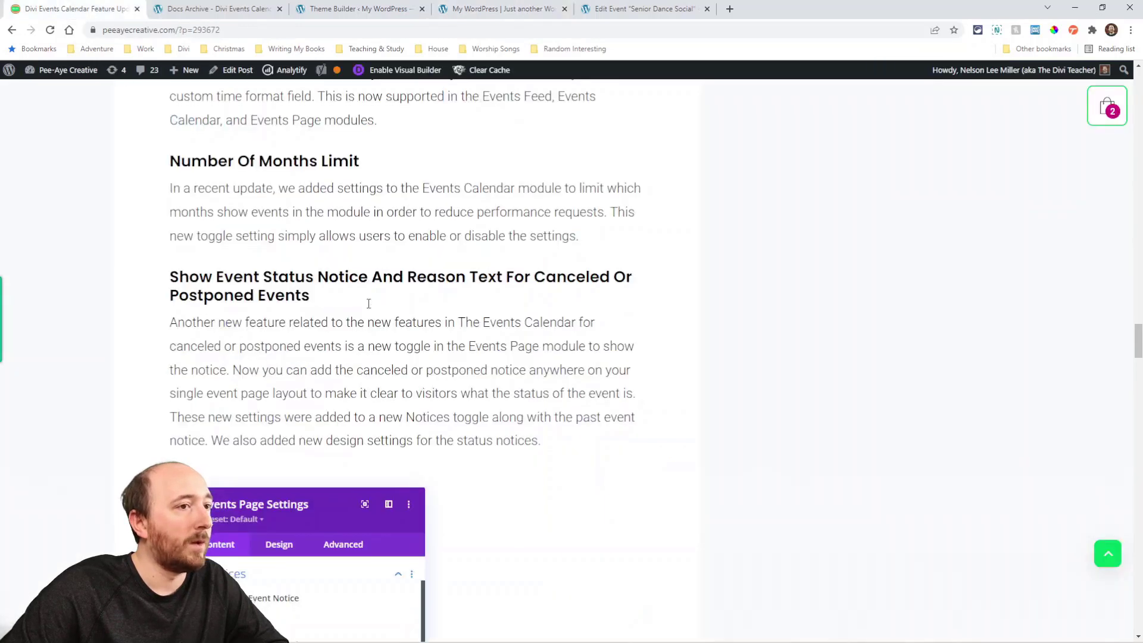
pyautogui.scroll(-7, 370, 303)
pyautogui.scroll(-6, 370, 250)
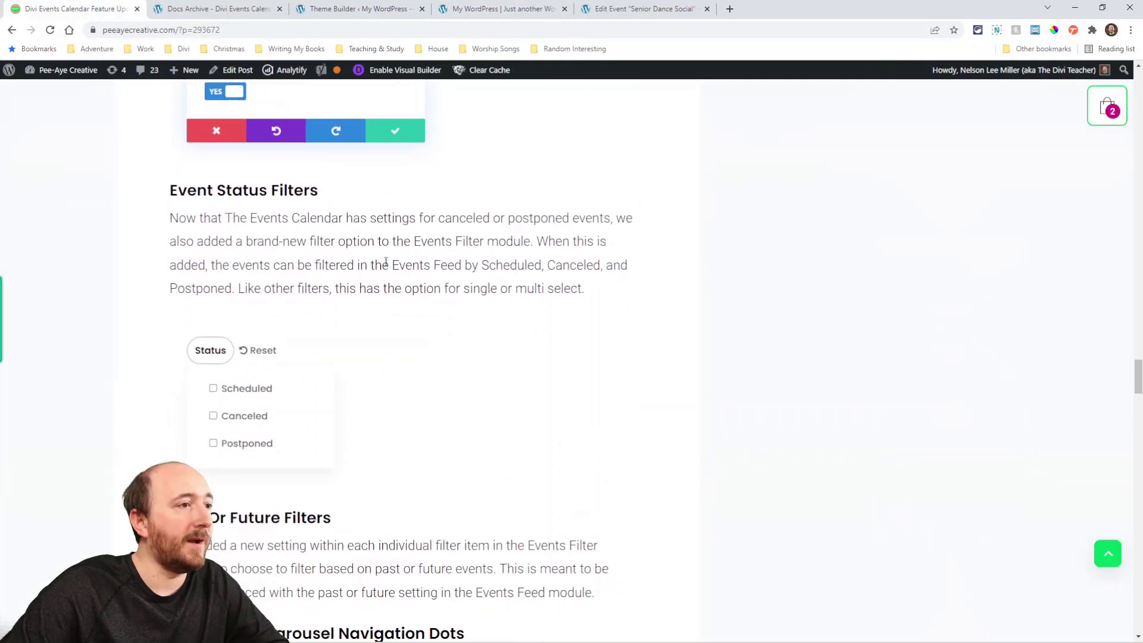
pyautogui.scroll(2, 376, 283)
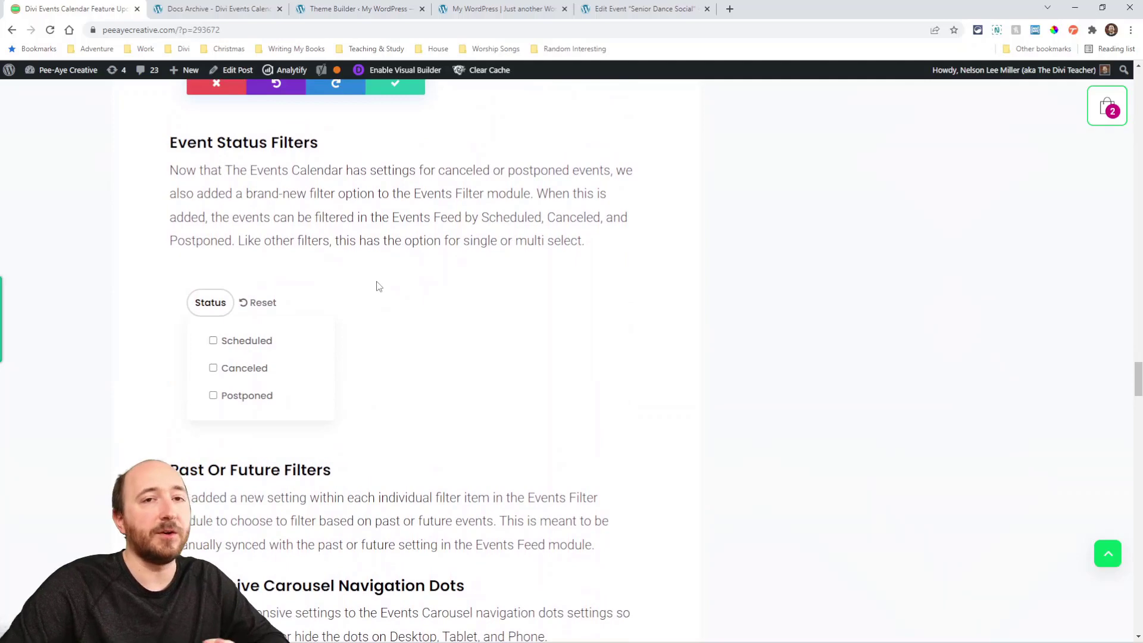
# Step: Save the Events Calendar module's settings and open the filter item list in the Events Filter module's settings
pyautogui.click(503, 9)
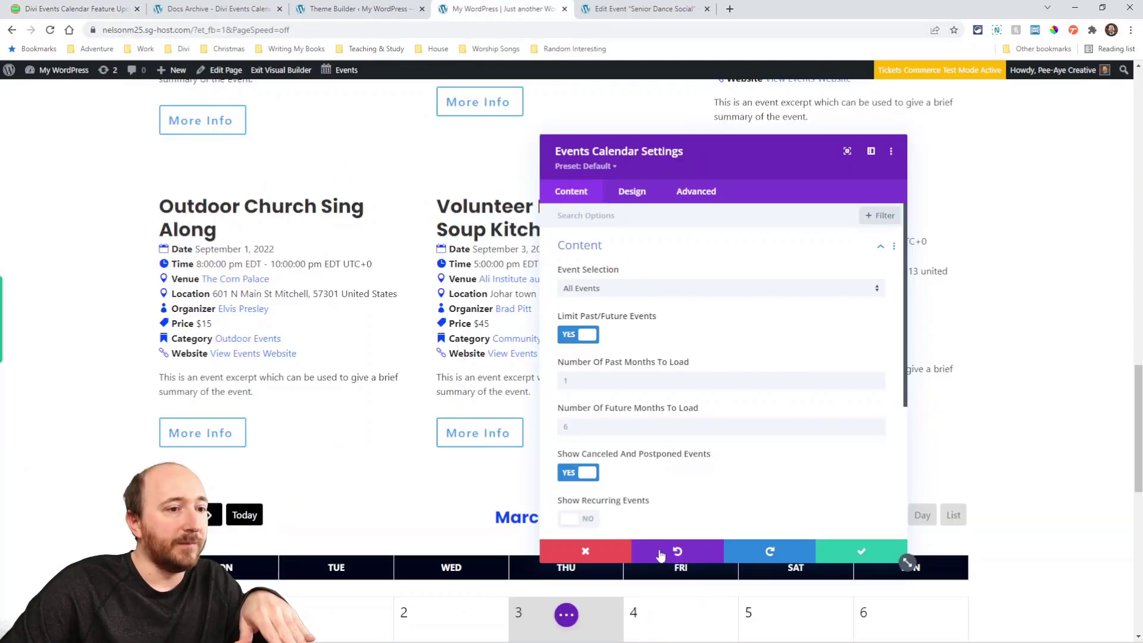
pyautogui.click(849, 552)
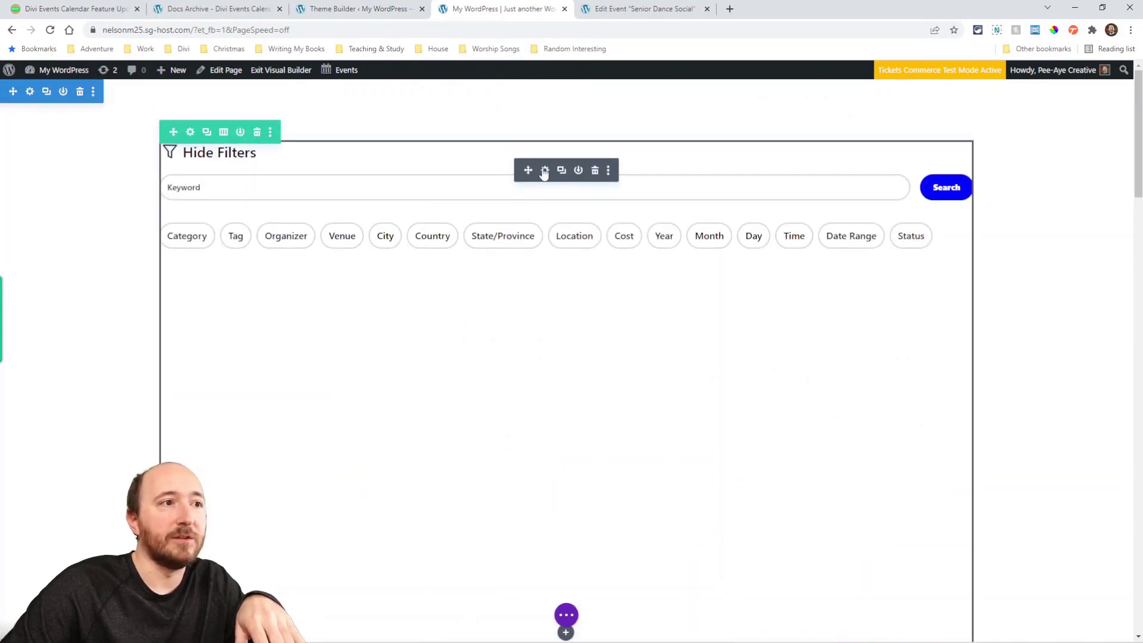
pyautogui.click(543, 170)
pyautogui.scroll(-6, 714, 369)
pyautogui.scroll(1, 709, 375)
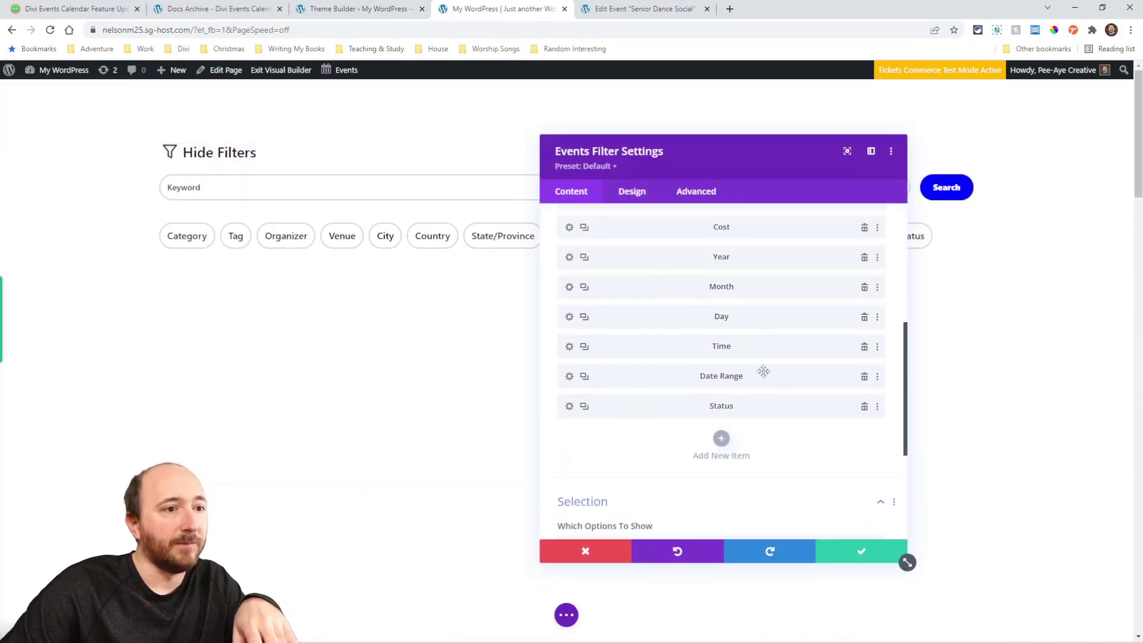
# Step: Add a new filter item of type Status to the Events Filter module and show its selection method choices
pyautogui.click(721, 439)
pyautogui.click(605, 290)
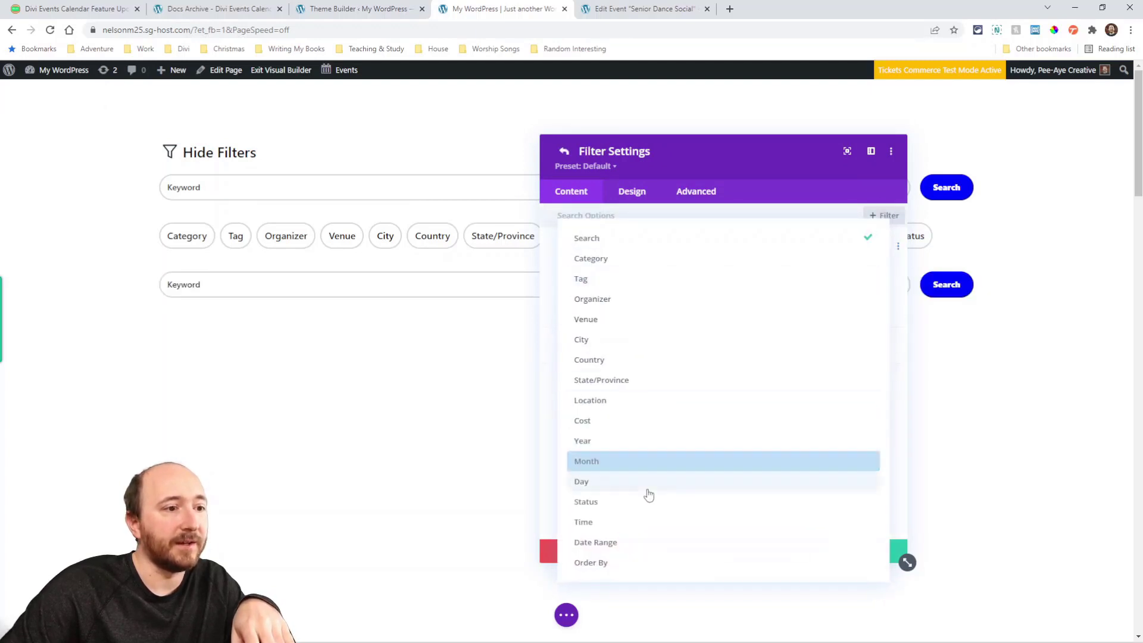
pyautogui.click(594, 502)
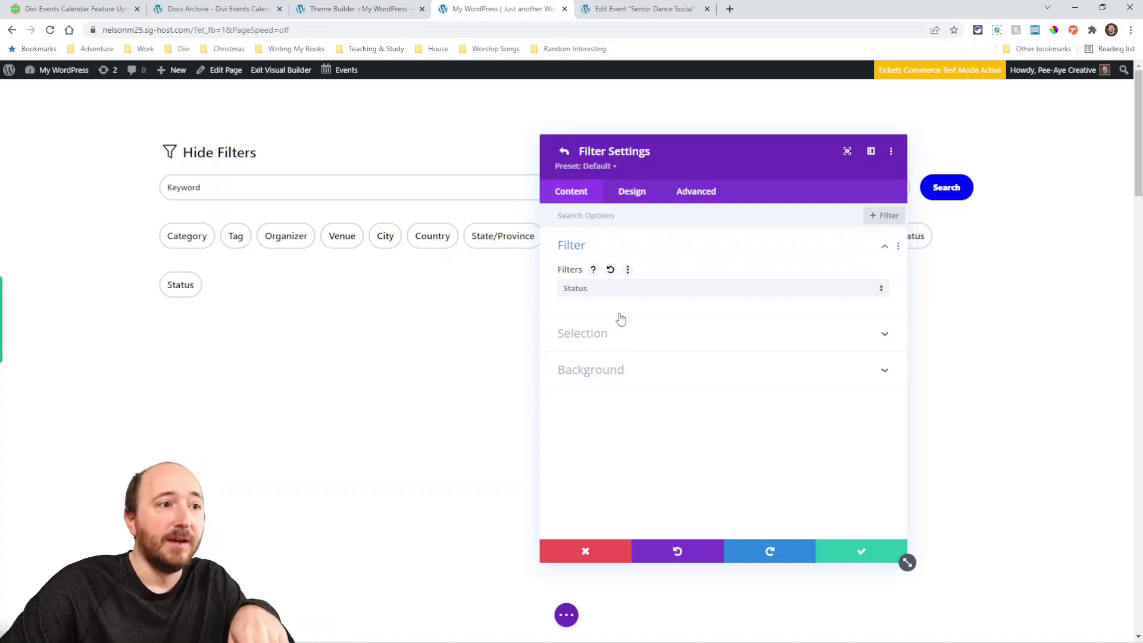
pyautogui.click(597, 336)
pyautogui.click(586, 331)
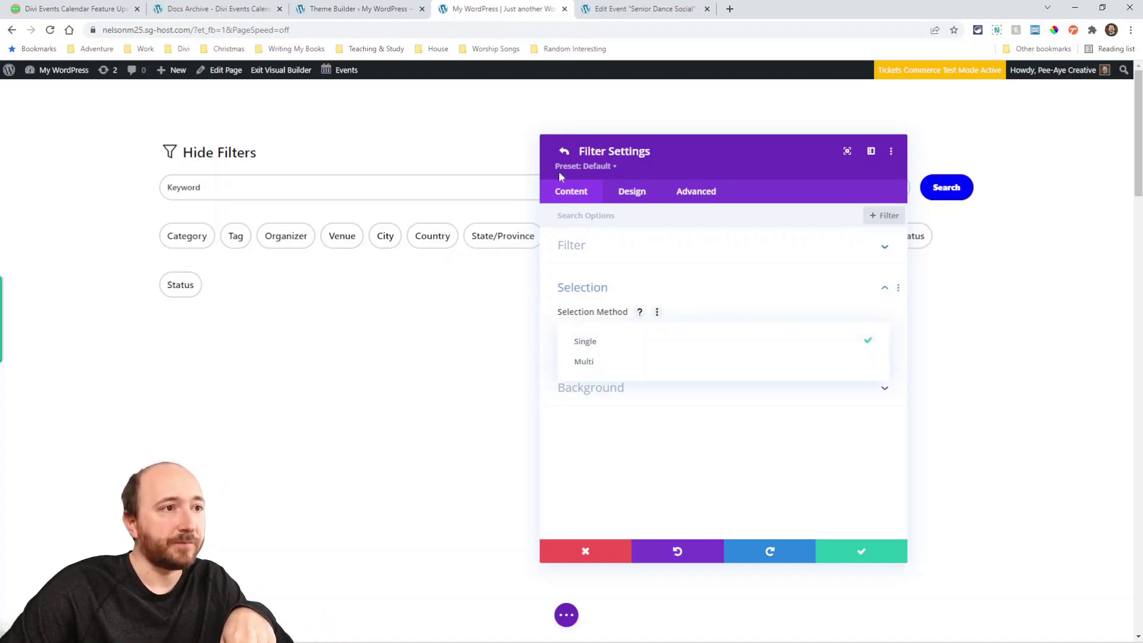
# Step: Delete the newly added duplicate Status item from the filter list and save the Events Filter module's settings
pyautogui.click(564, 151)
pyautogui.scroll(-7, 633, 272)
pyautogui.scroll(1, 663, 369)
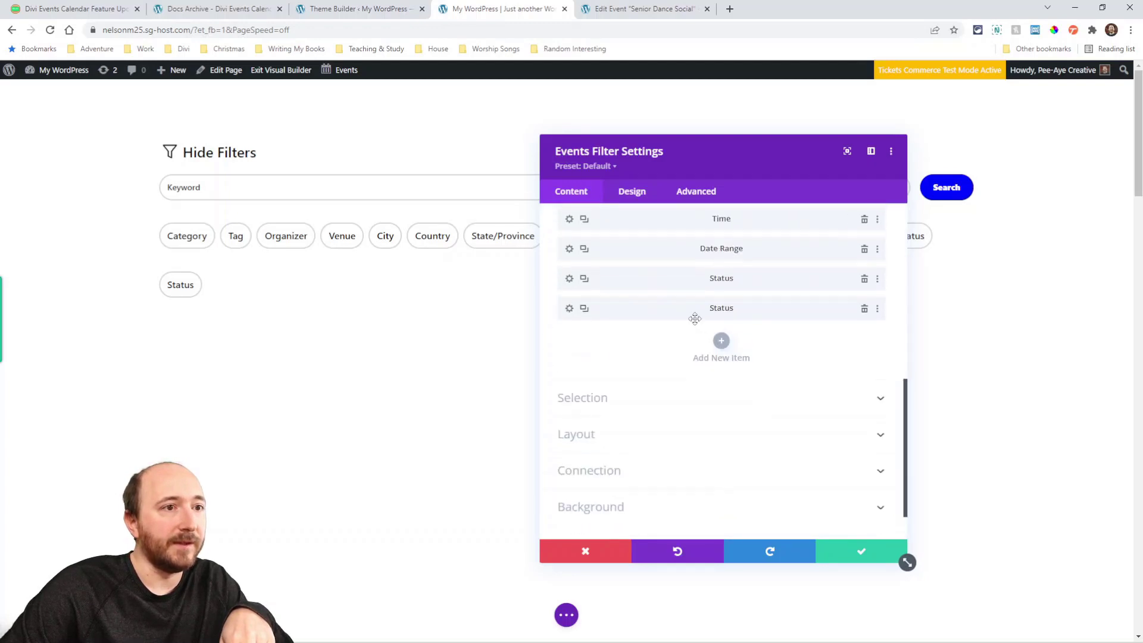
pyautogui.click(863, 316)
pyautogui.click(857, 554)
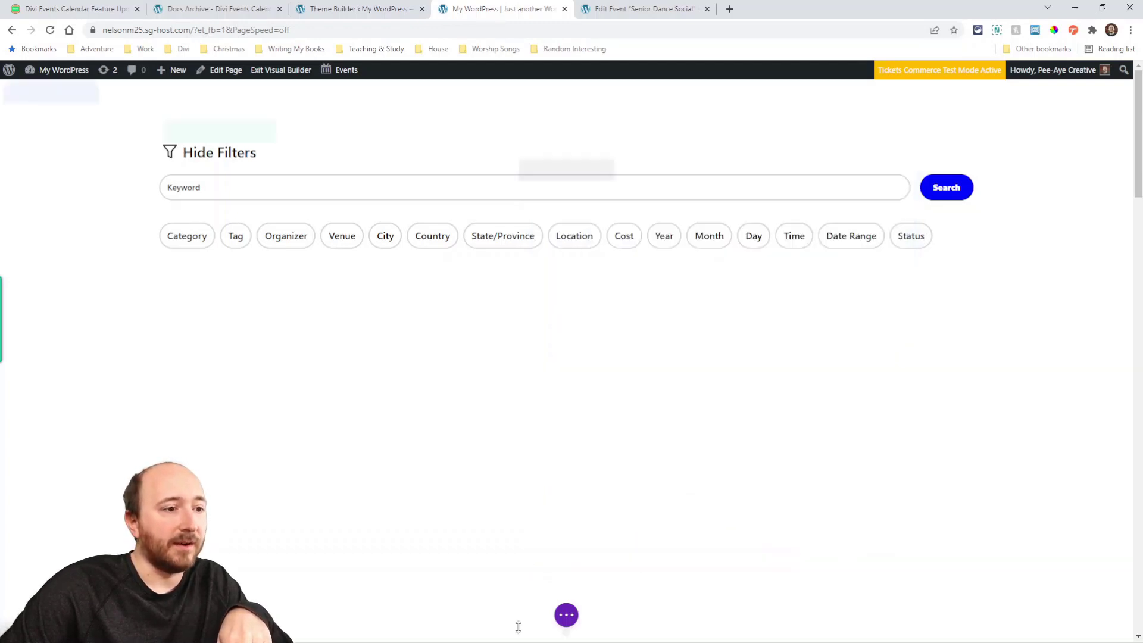
# Step: Save the page, exit the visual builder and expand the Status filter's options on the live page
pyautogui.click(567, 616)
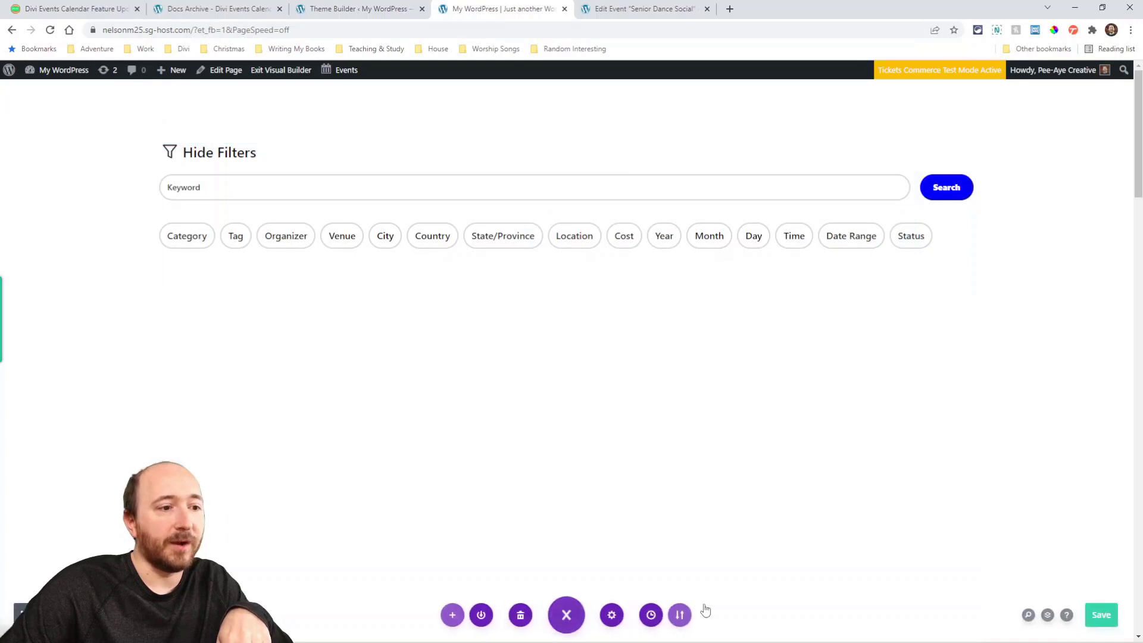
pyautogui.click(1099, 616)
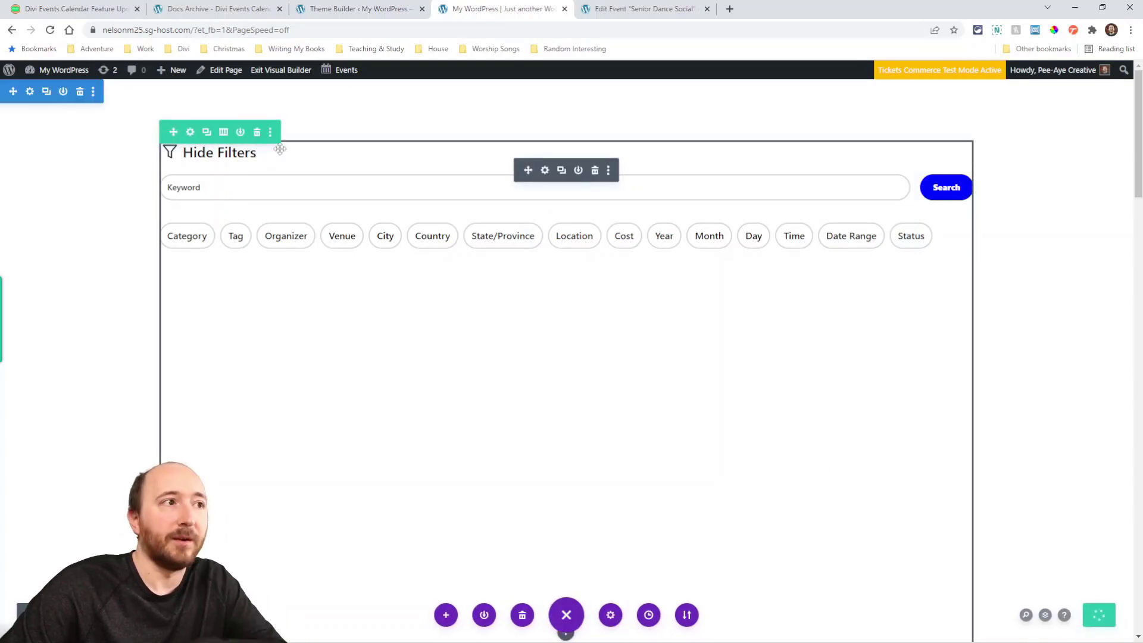
pyautogui.click(280, 71)
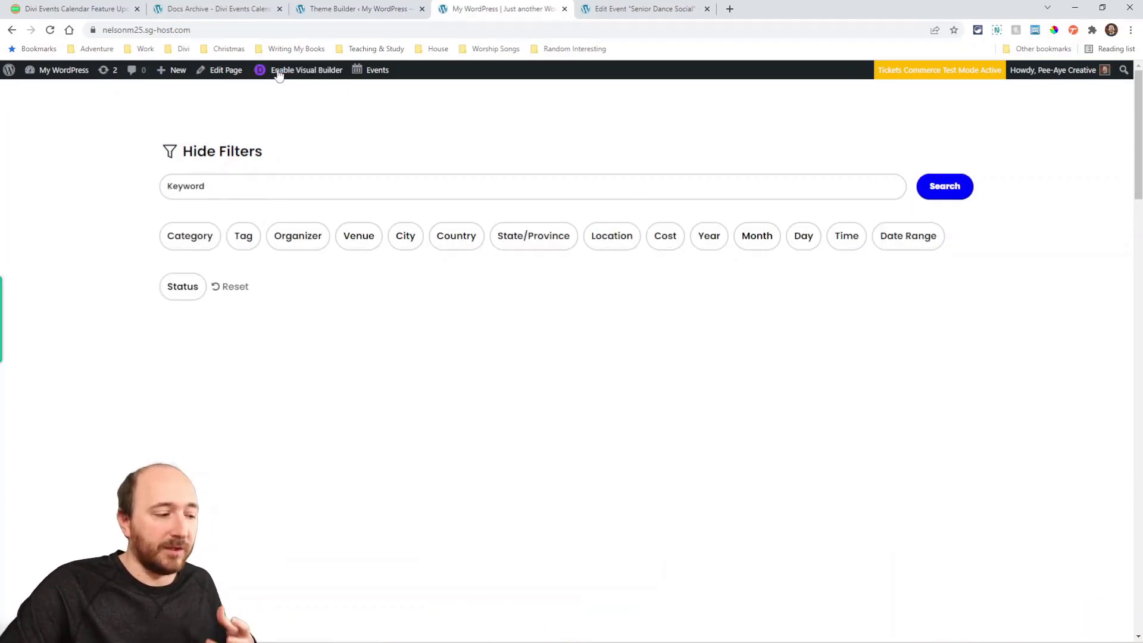
pyautogui.click(184, 293)
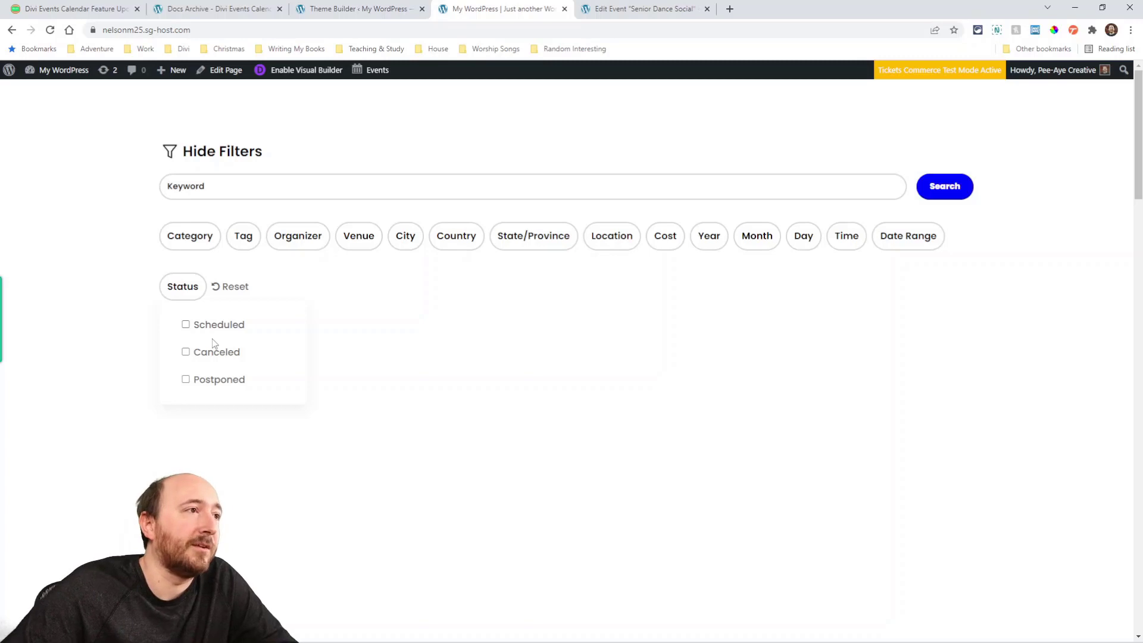
# Step: Return to the update post and read the section on past or future filters
pyautogui.click(68, 3)
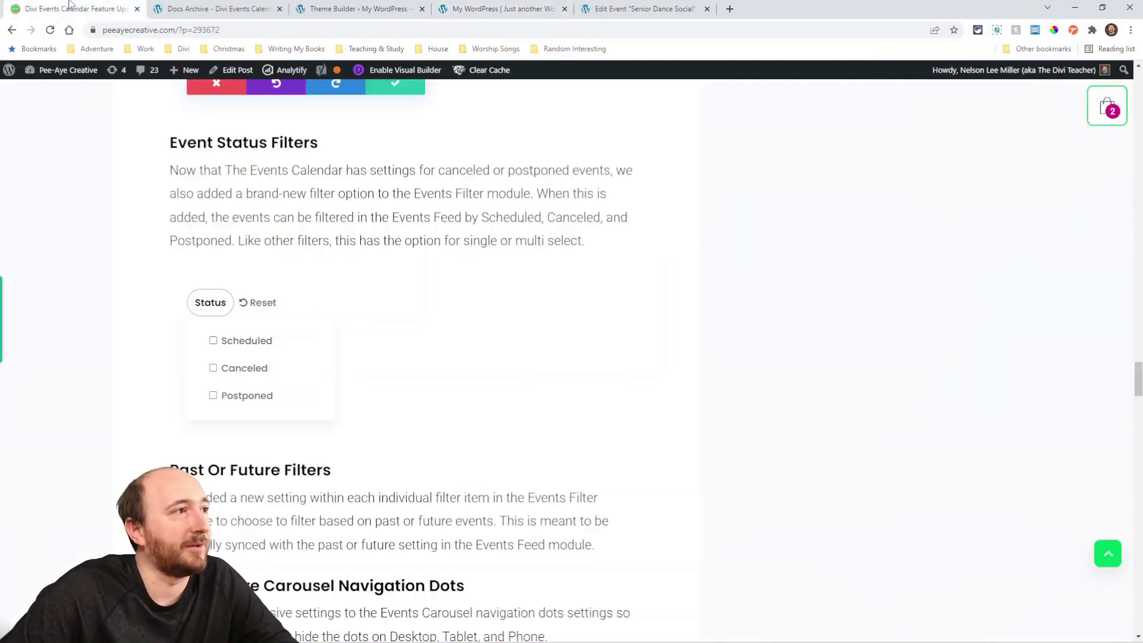
pyautogui.scroll(-4, 486, 396)
pyautogui.scroll(-2, 447, 381)
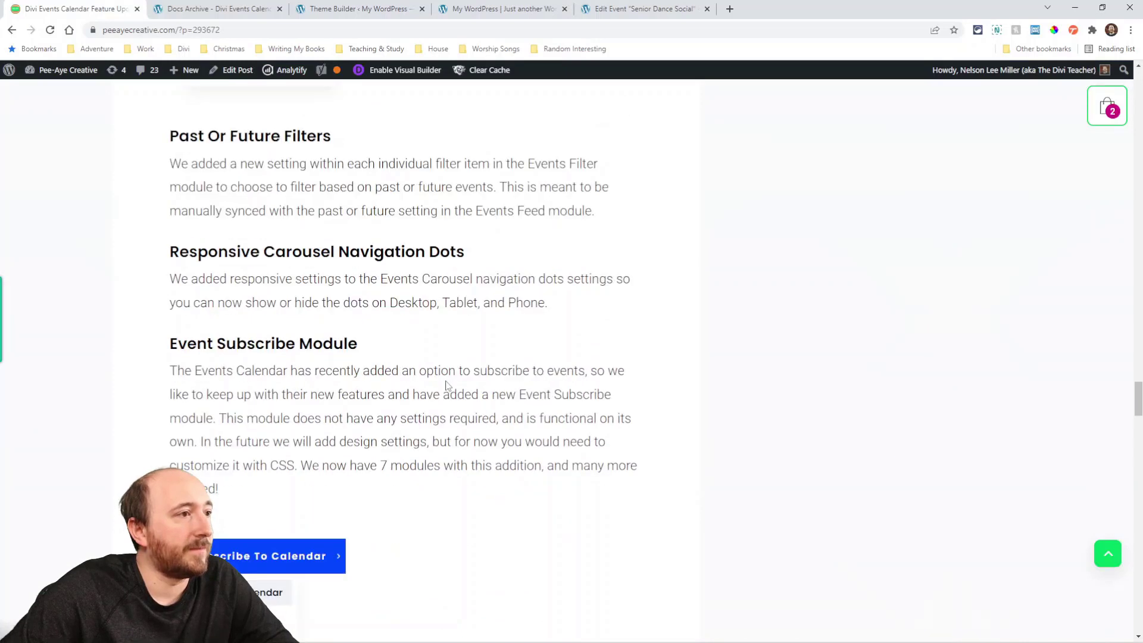
# Step: Reopen the filter page in the visual builder and show the Which Options To Show choices in the Events Filter module's Selection settings
pyautogui.click(511, 7)
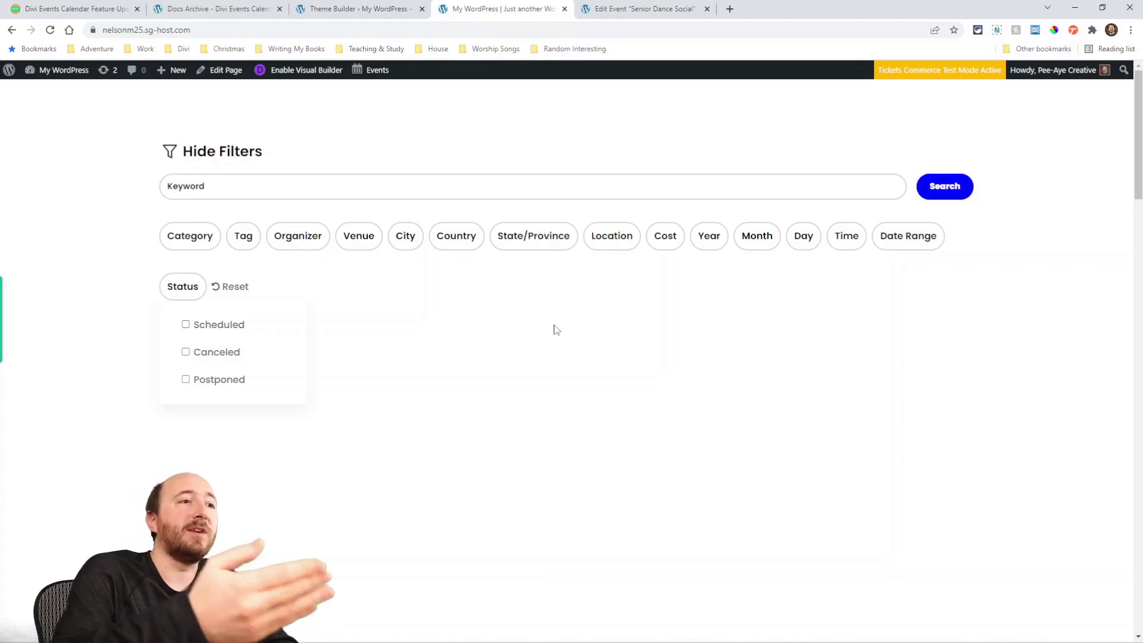
pyautogui.click(296, 75)
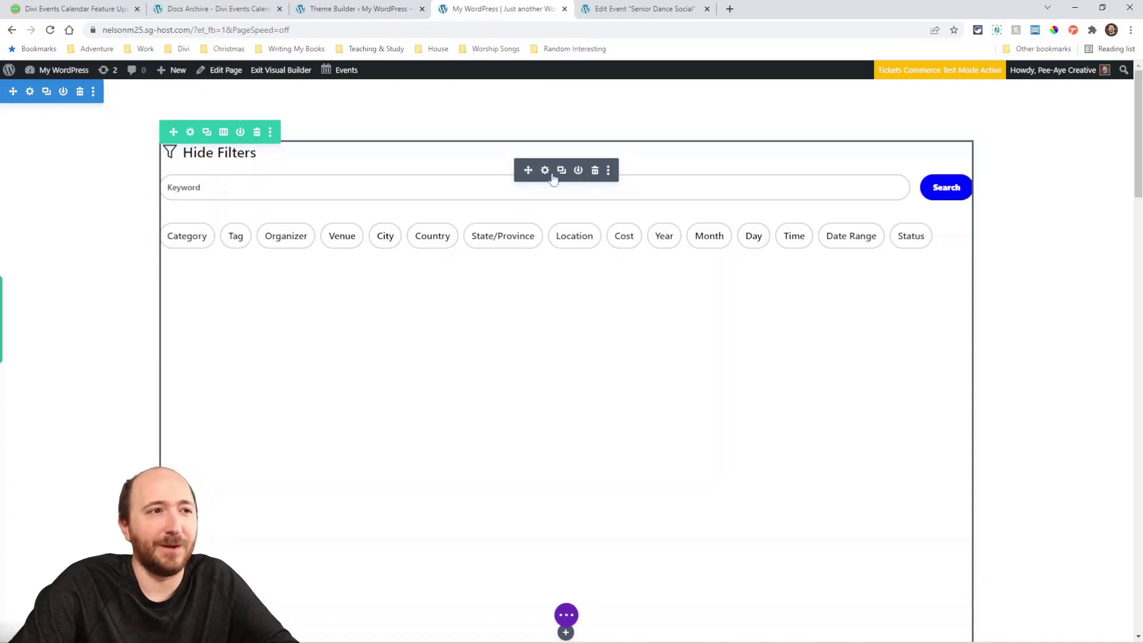
pyautogui.click(591, 220)
pyautogui.scroll(-9, 633, 324)
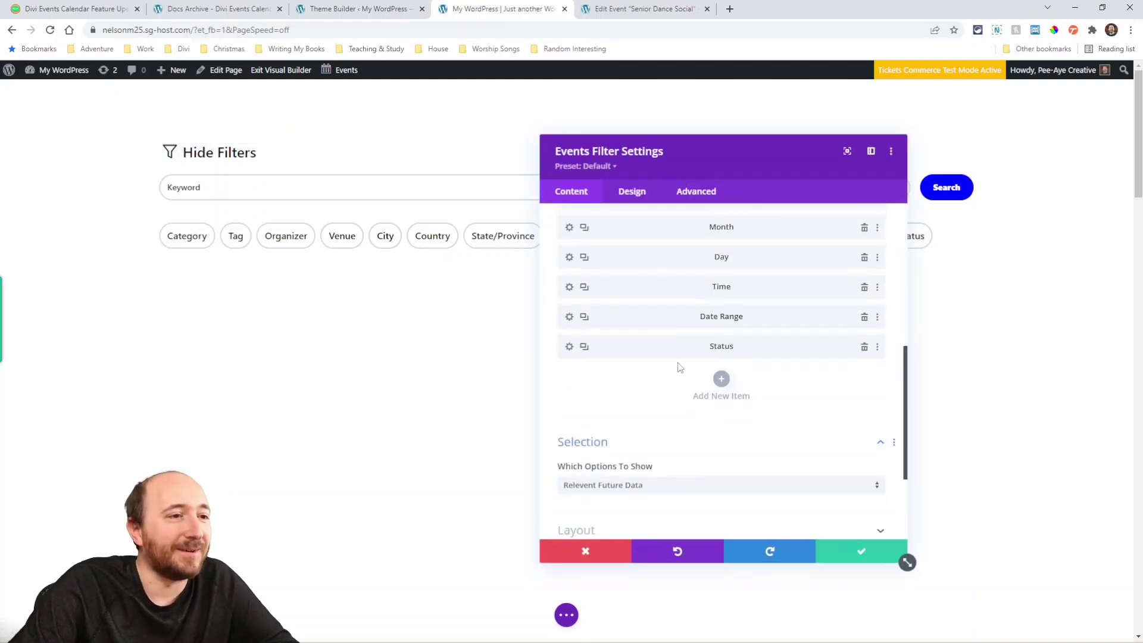
pyautogui.click(613, 337)
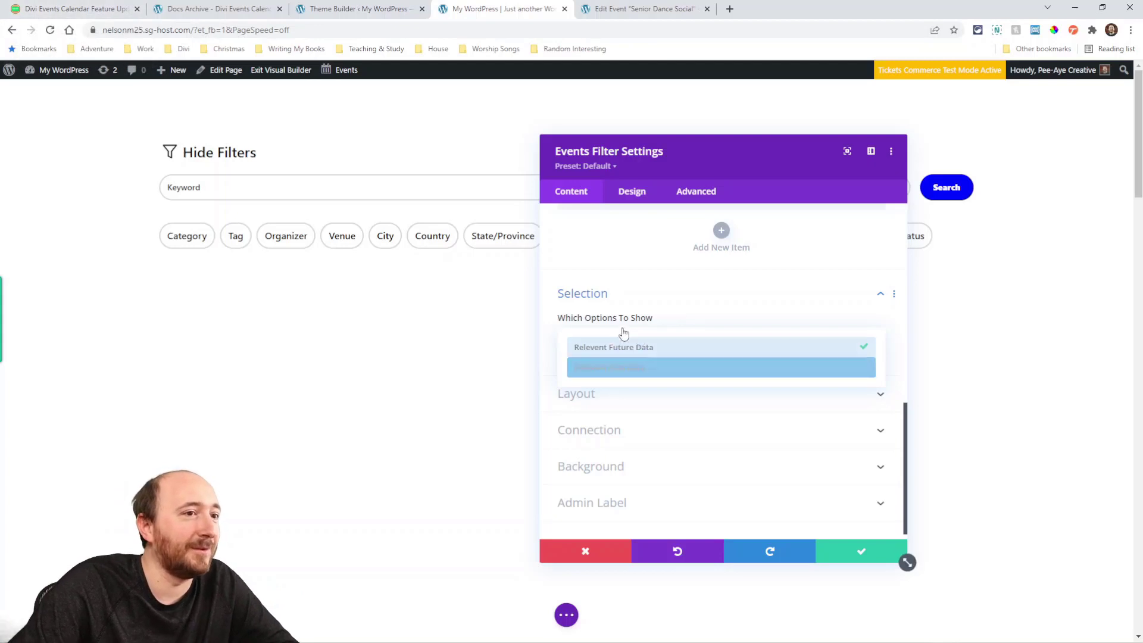
# Step: Return to the update post and read the sections on the Event Subscribe module and on fixes, changes and improvements
pyautogui.click(66, 8)
pyautogui.scroll(-1, 451, 294)
pyautogui.scroll(-3, 451, 294)
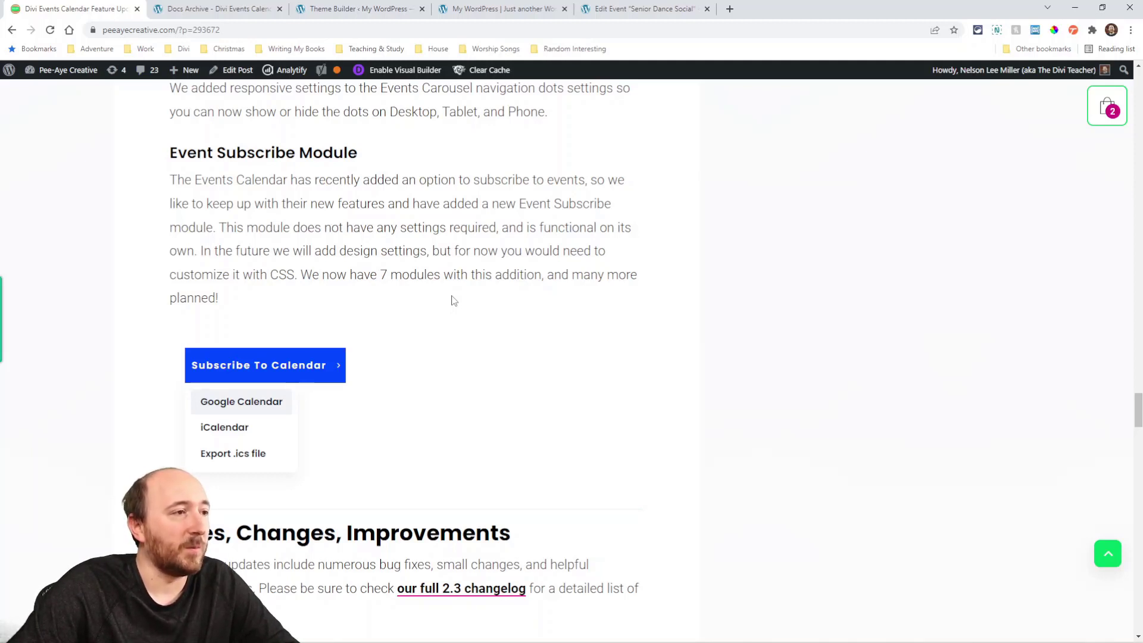
pyautogui.scroll(-5, 454, 301)
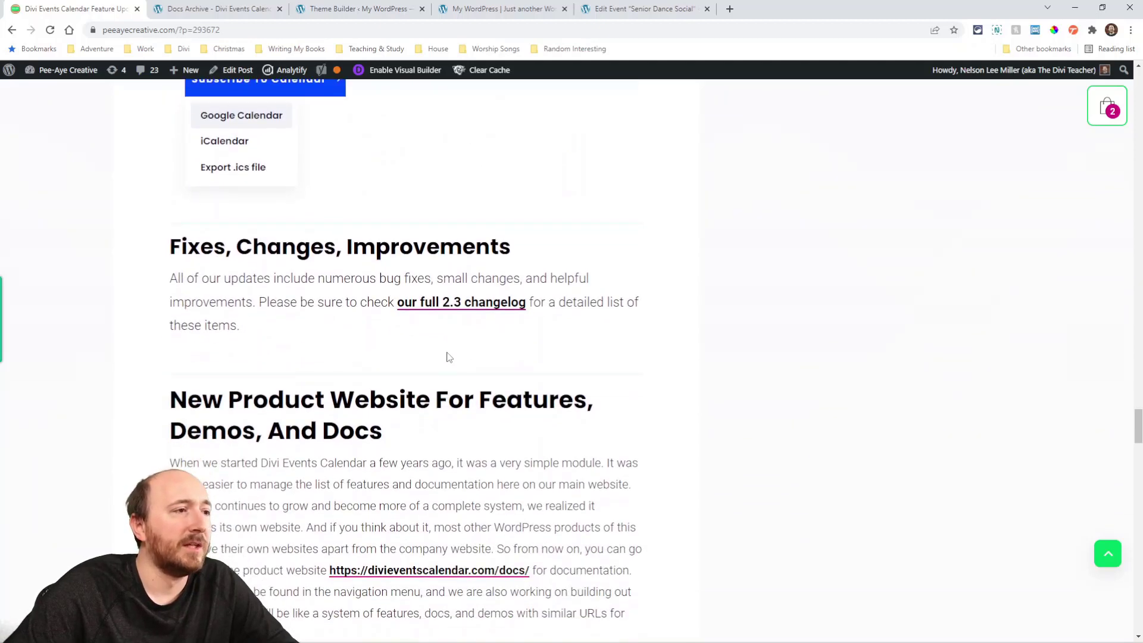
pyautogui.scroll(-1, 448, 356)
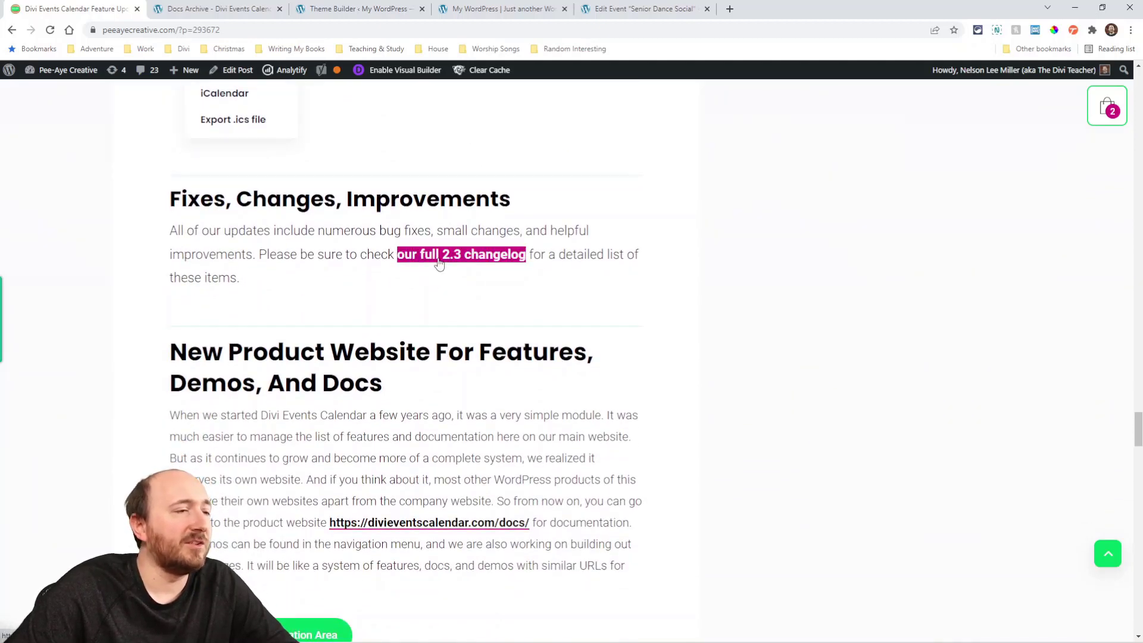
# Step: Open the full 2.3 changelog and review its entries for each module
pyautogui.click(438, 263)
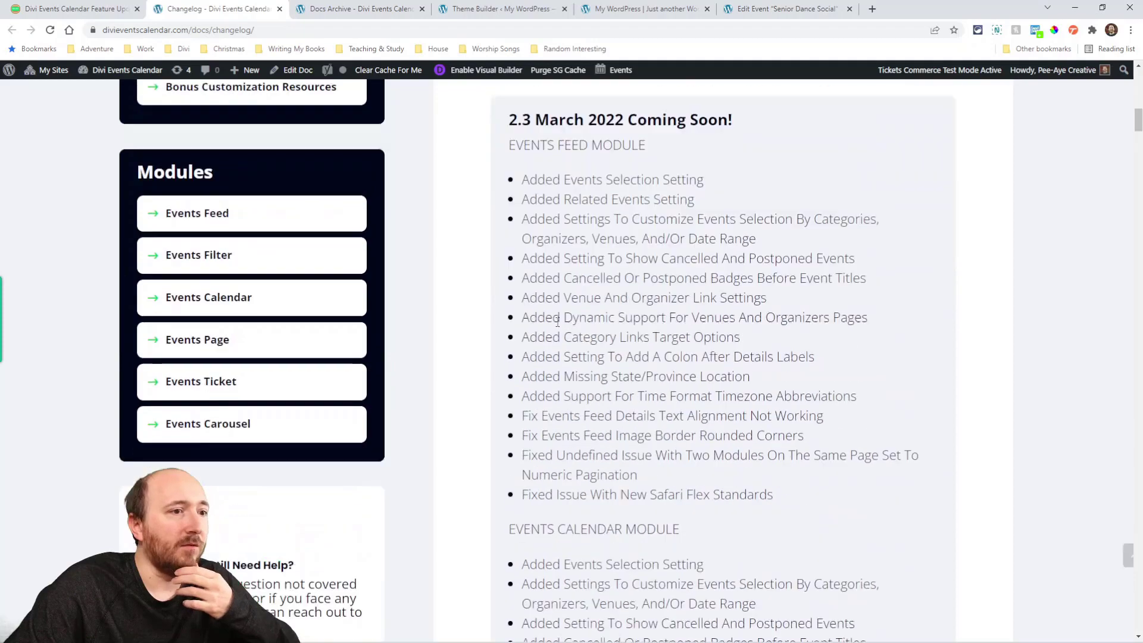
pyautogui.scroll(-4, 666, 289)
pyautogui.scroll(-15, 667, 290)
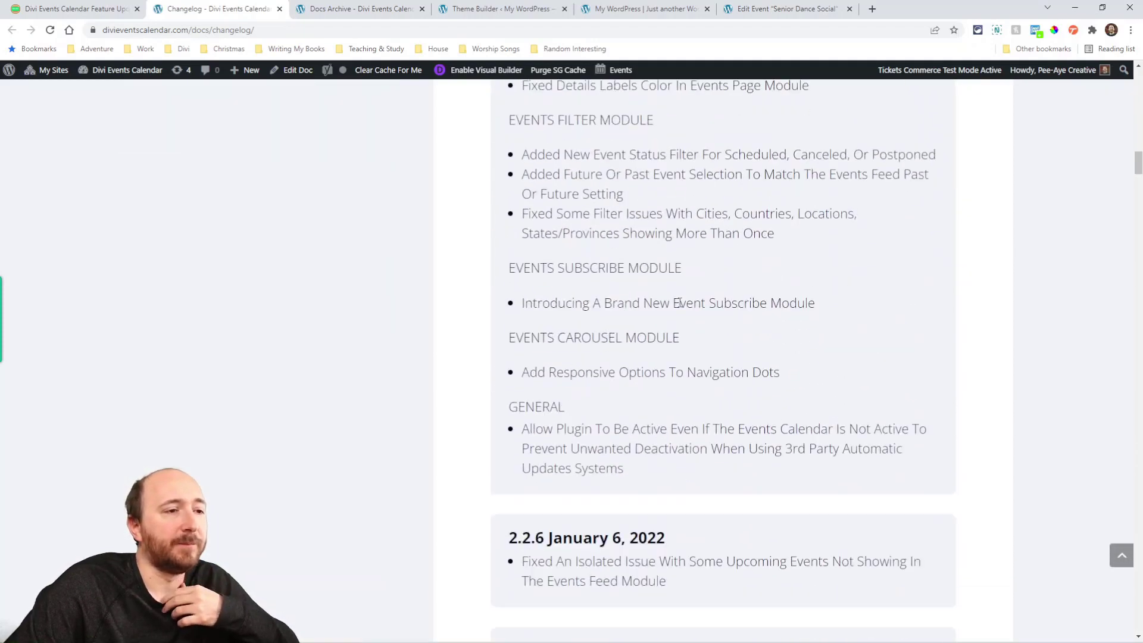
pyautogui.scroll(10, 680, 303)
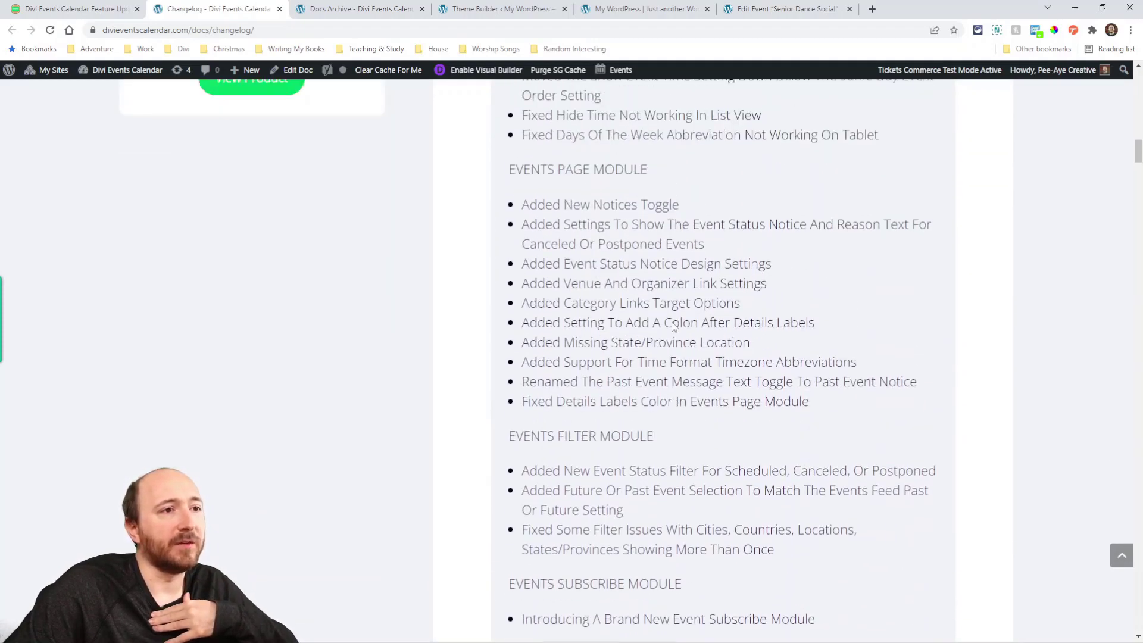
pyautogui.scroll(4, 672, 325)
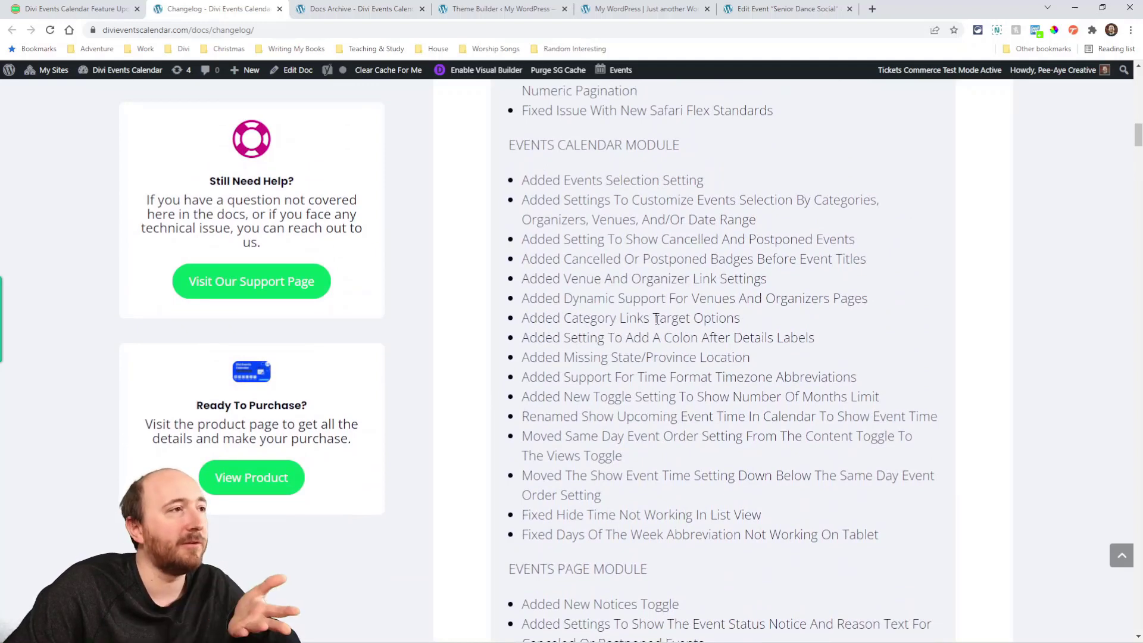
pyautogui.scroll(3, 656, 320)
pyautogui.scroll(12, 658, 321)
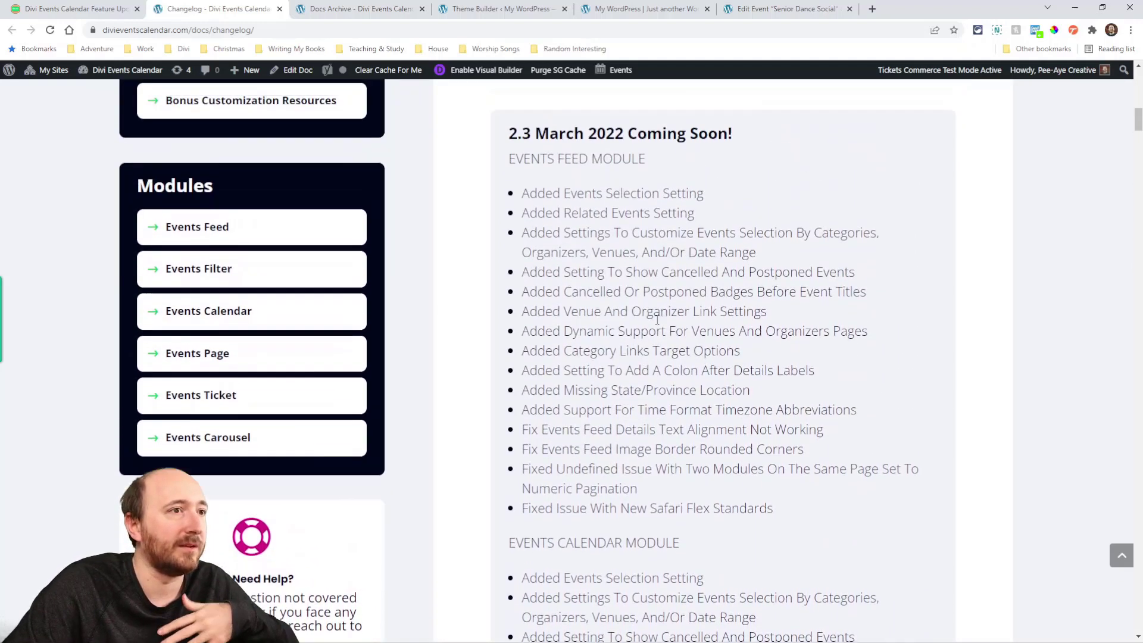
pyautogui.scroll(3, 658, 324)
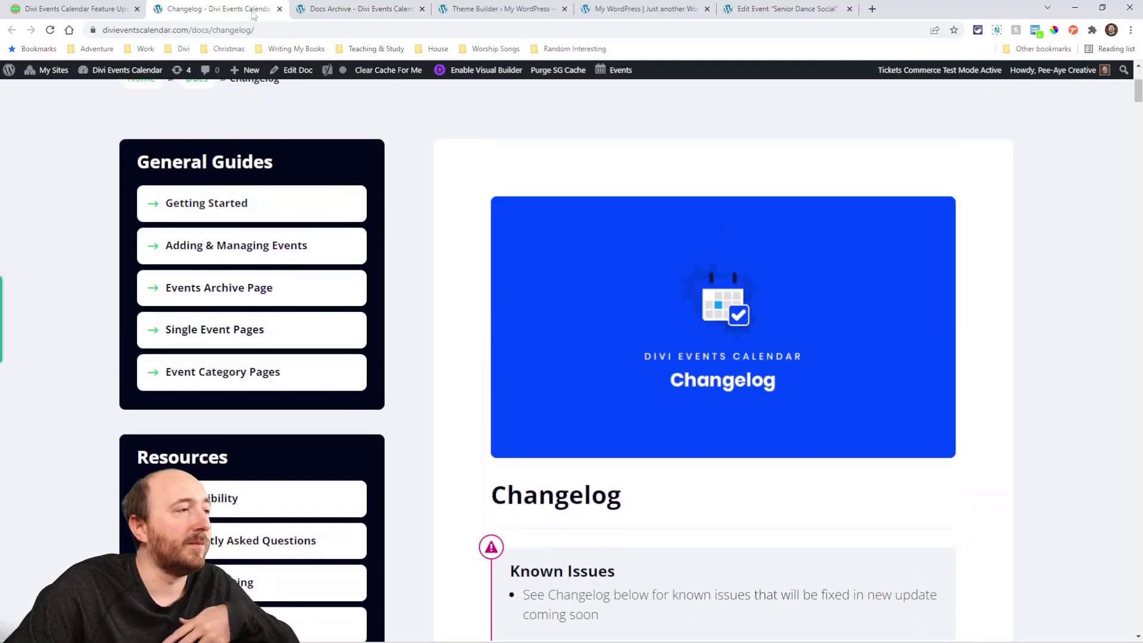
# Step: Read the update post's section on the new product website, and browse the module cards on that site's Demos page
pyautogui.click(102, 13)
pyautogui.scroll(-3, 544, 309)
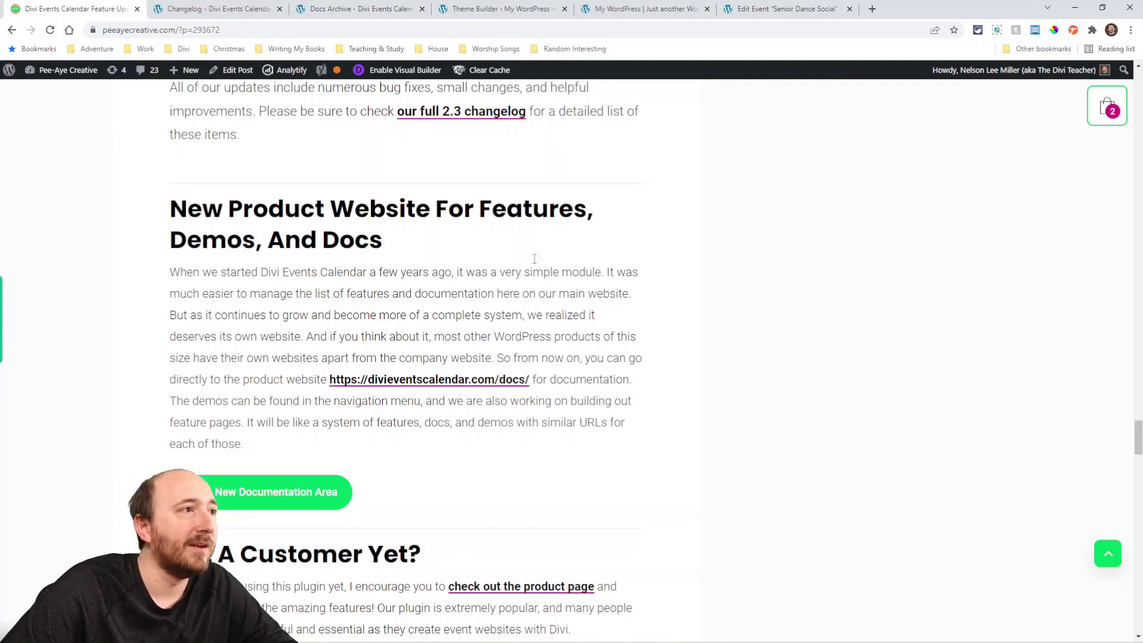
pyautogui.click(197, 9)
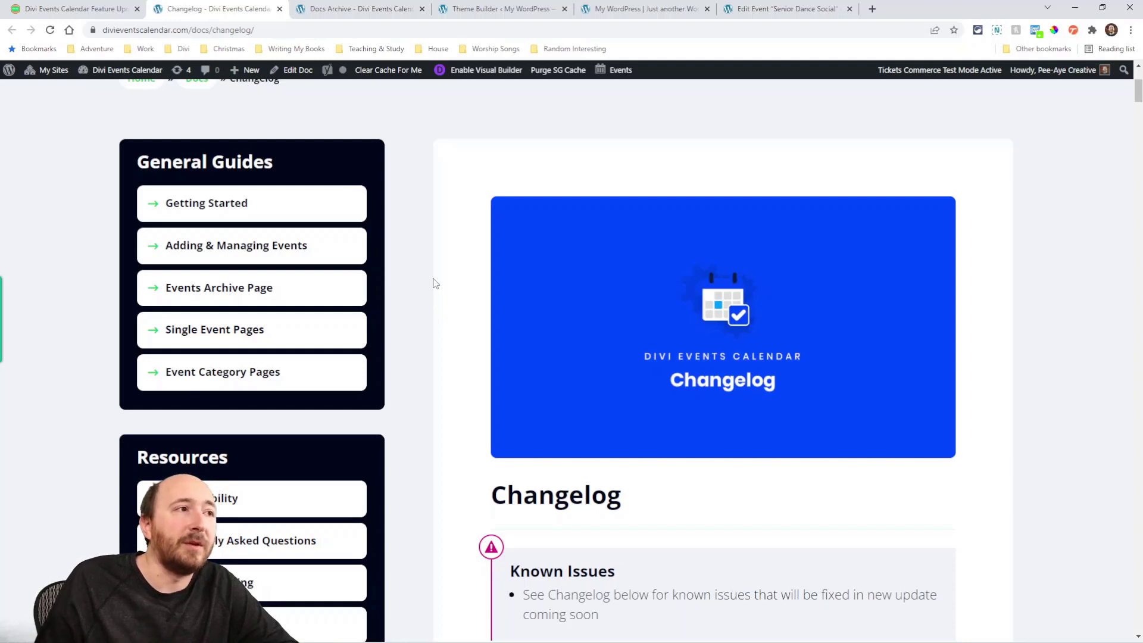
pyautogui.scroll(4, 437, 292)
pyautogui.click(564, 187)
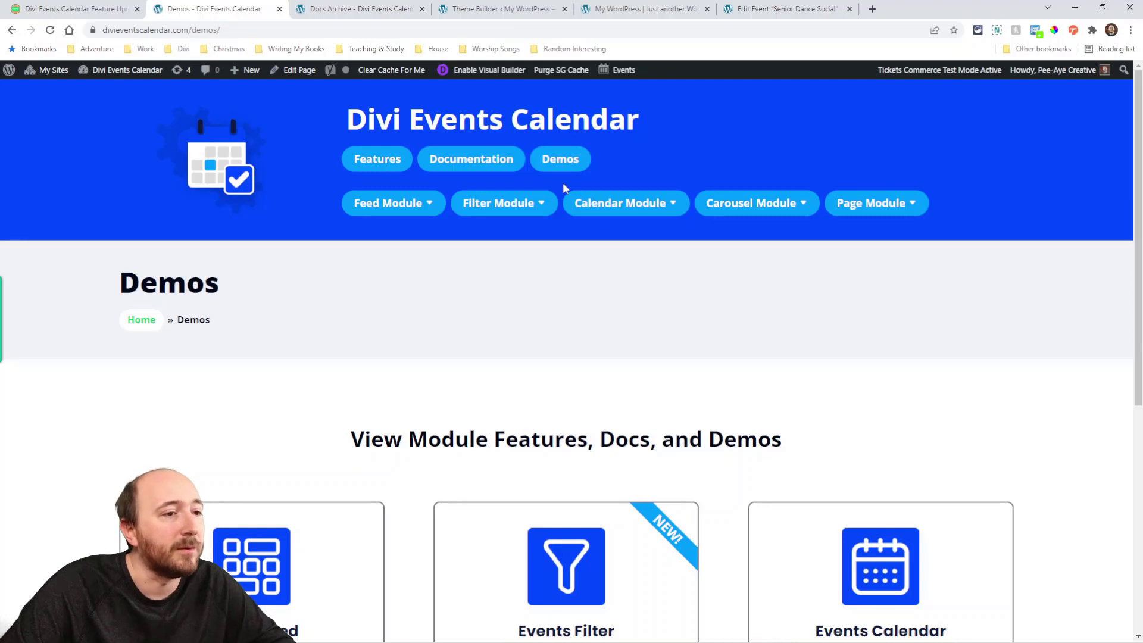
pyautogui.scroll(-1, 472, 334)
pyautogui.scroll(1, 470, 333)
pyautogui.scroll(-5, 467, 332)
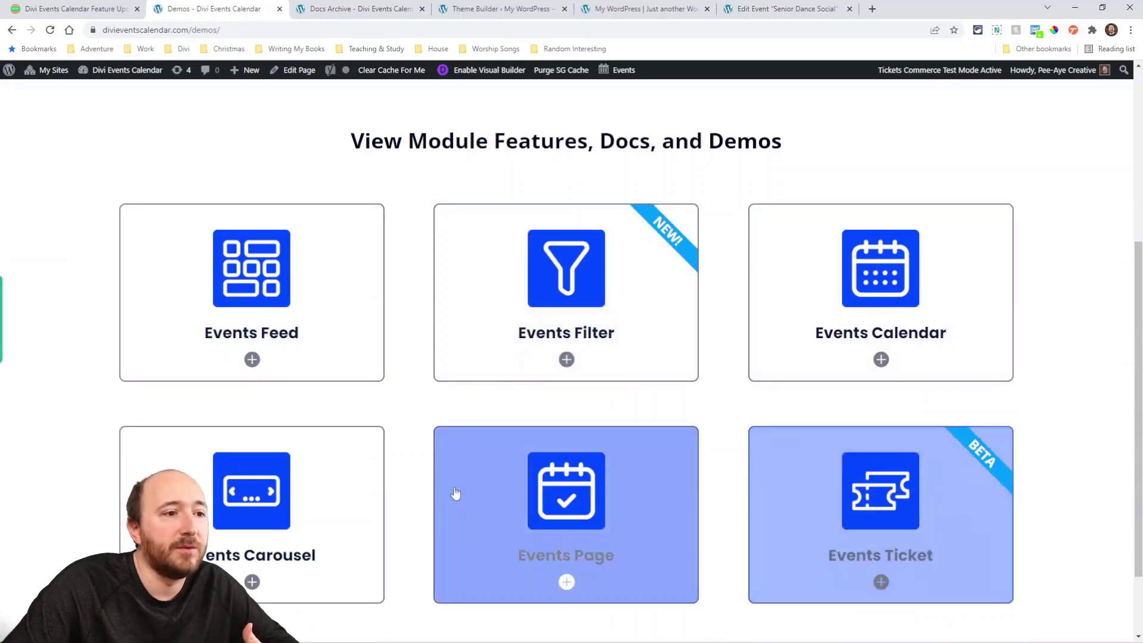
pyautogui.scroll(5, 455, 493)
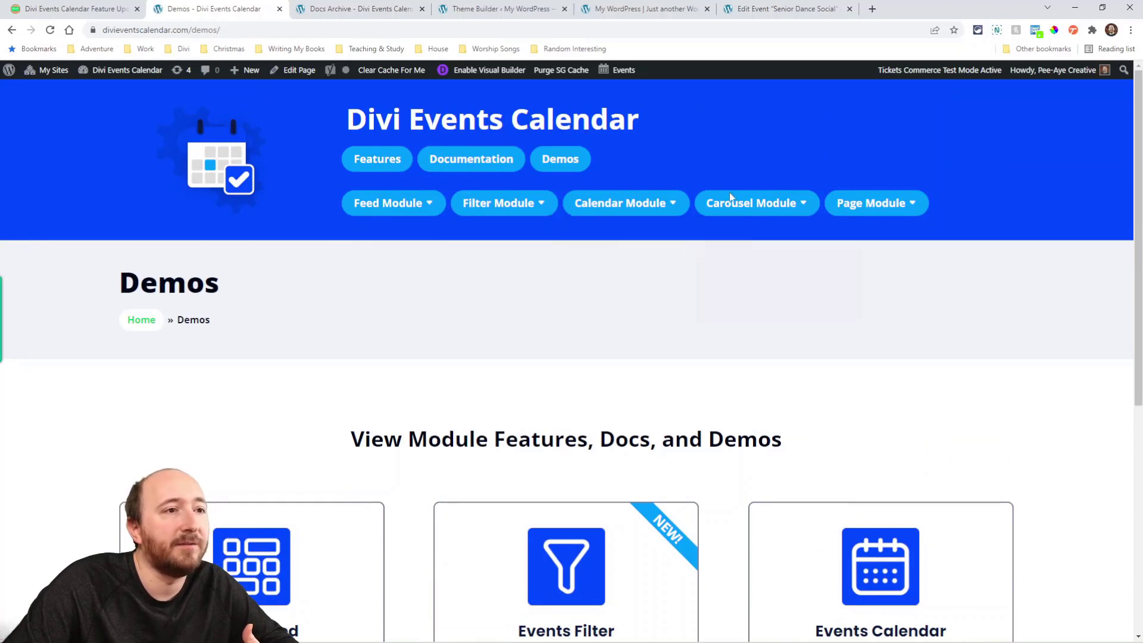
# Step: Open the product site's Documentation area, look through the Getting Started guide and return to the documentation overview
pyautogui.click(457, 166)
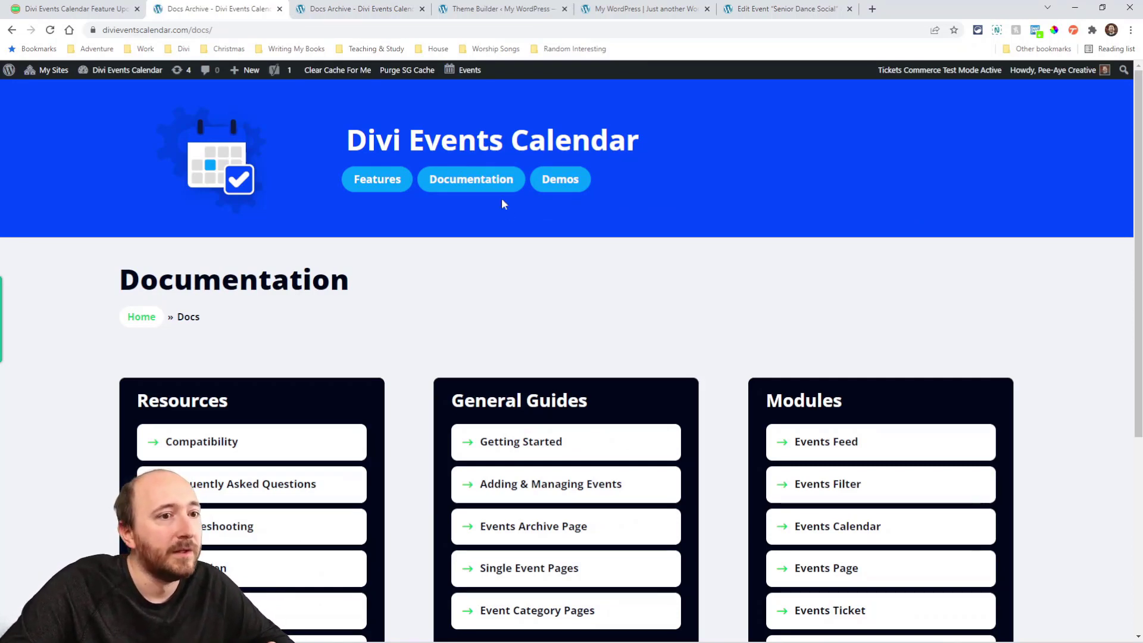
pyautogui.scroll(-2, 494, 268)
pyautogui.click(489, 329)
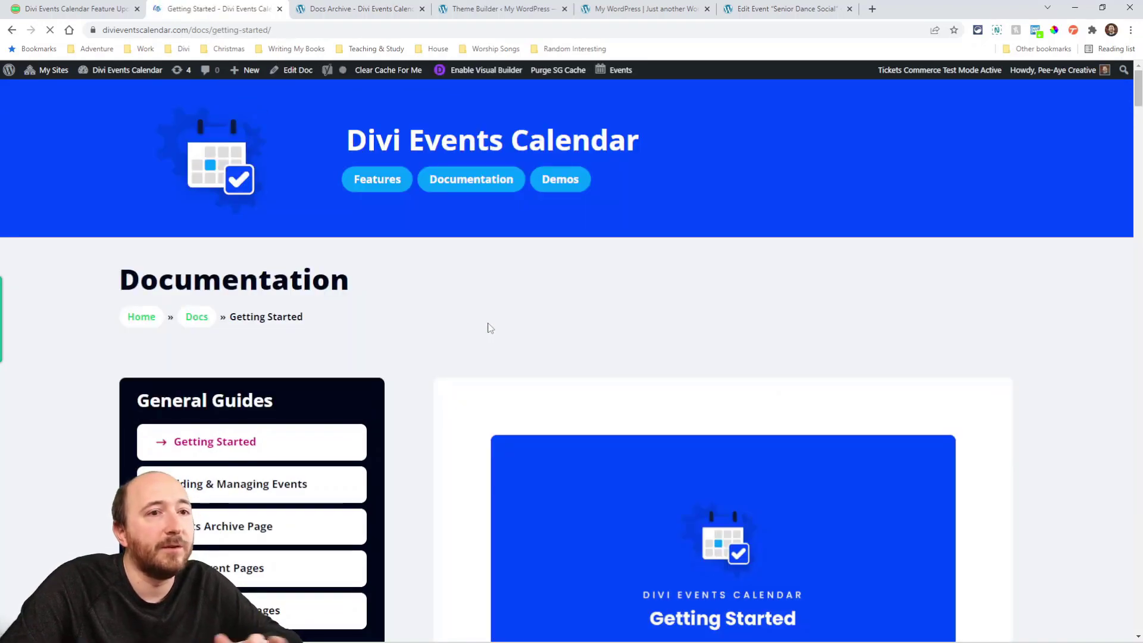
pyautogui.scroll(-8, 531, 362)
pyautogui.scroll(-5, 518, 373)
pyautogui.scroll(15, 508, 360)
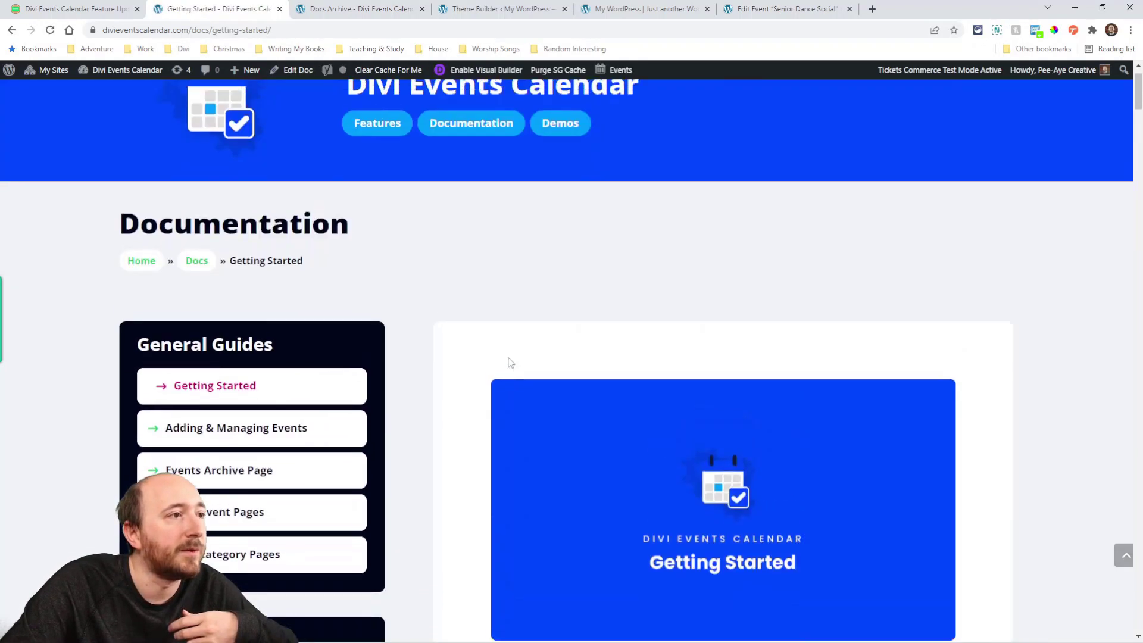
pyautogui.hotkey('alt', 'Left')
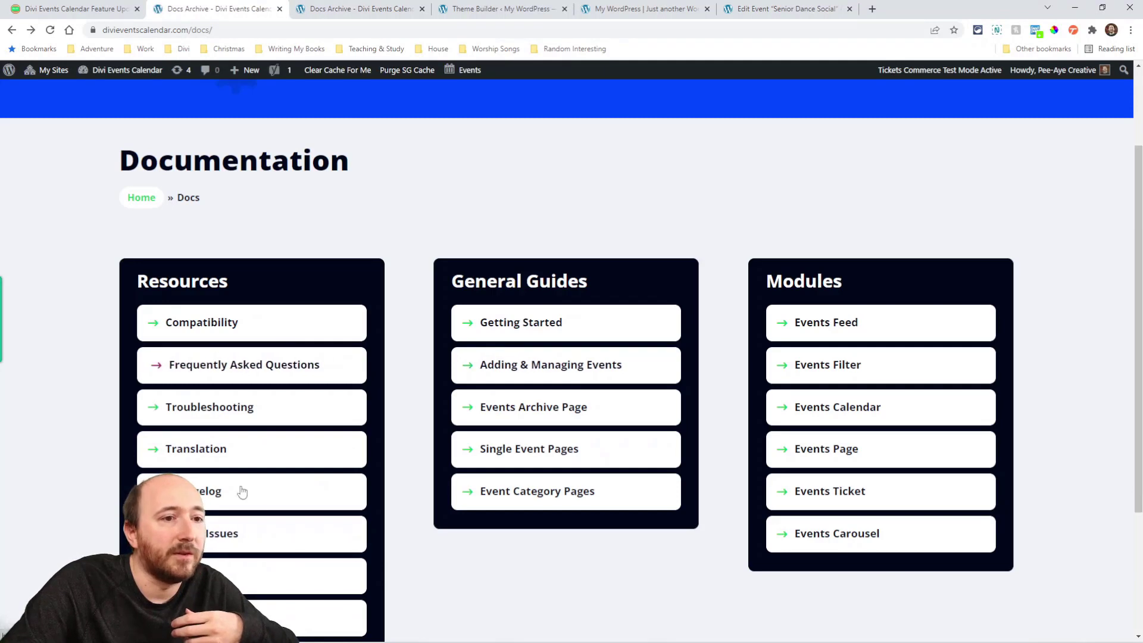
pyautogui.scroll(2, 426, 382)
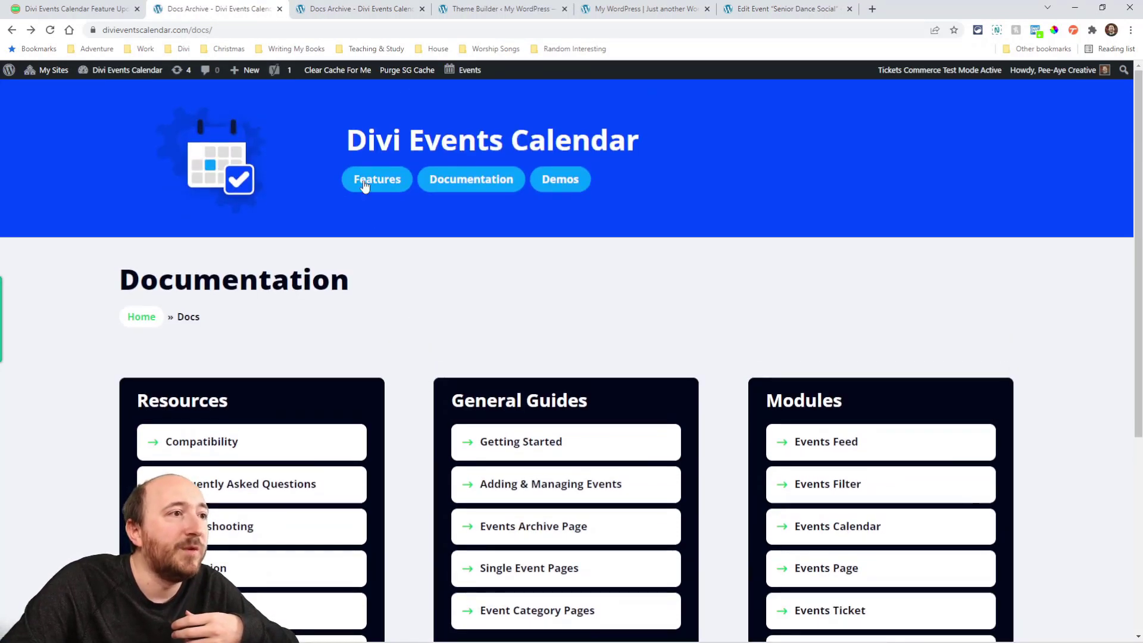
# Step: Open the product site's Features page and look through the Events Feed module's feature page
pyautogui.click(365, 186)
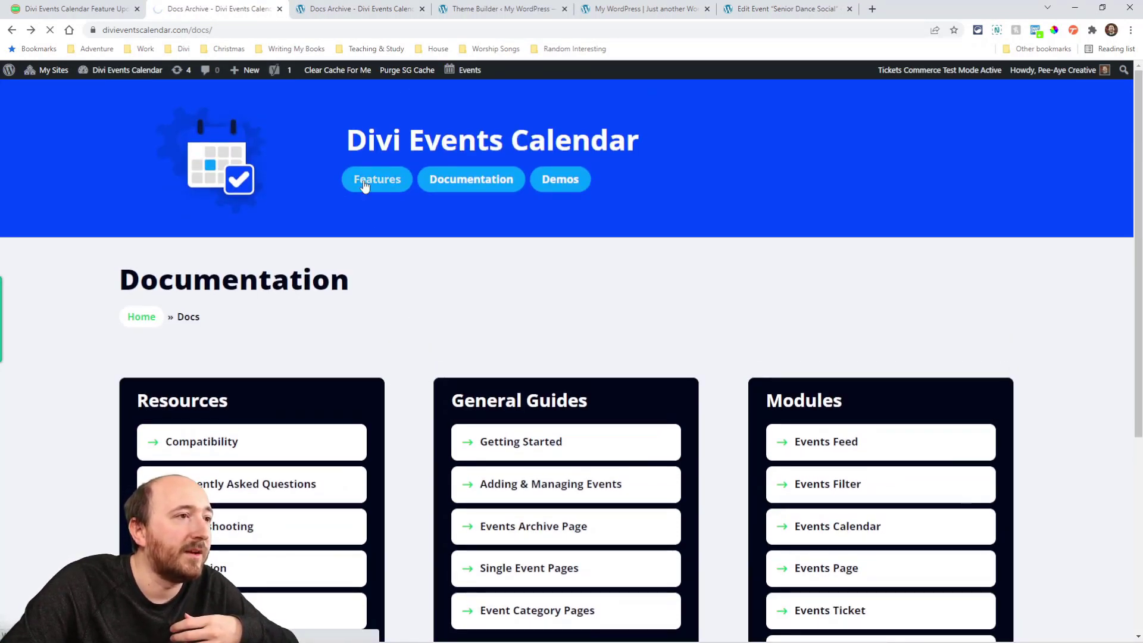
pyautogui.scroll(-4, 393, 250)
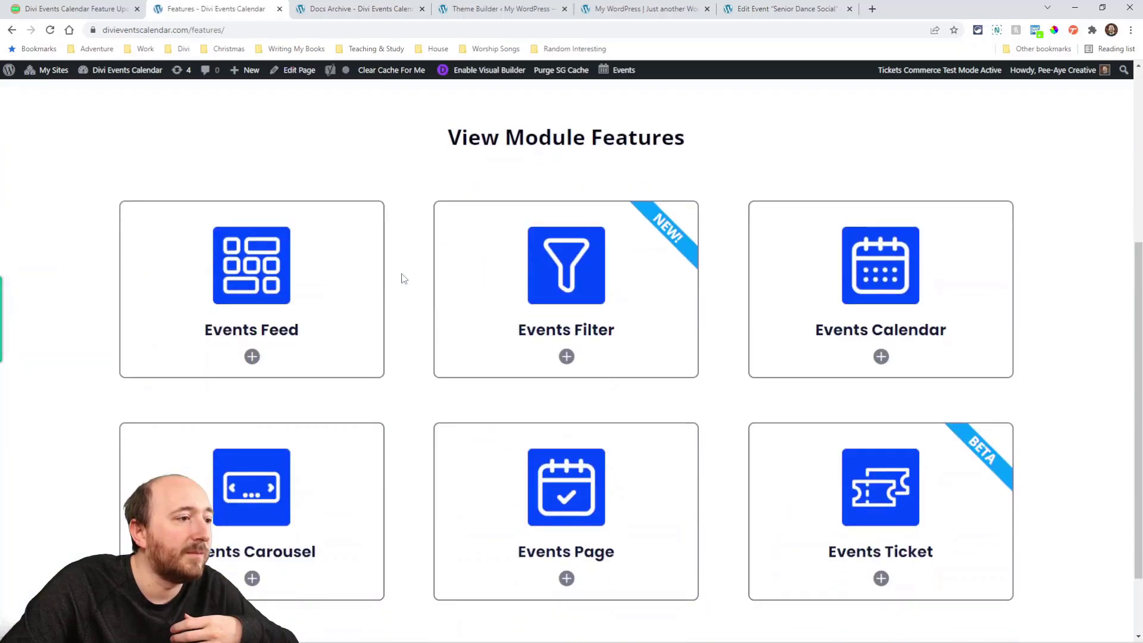
pyautogui.click(249, 282)
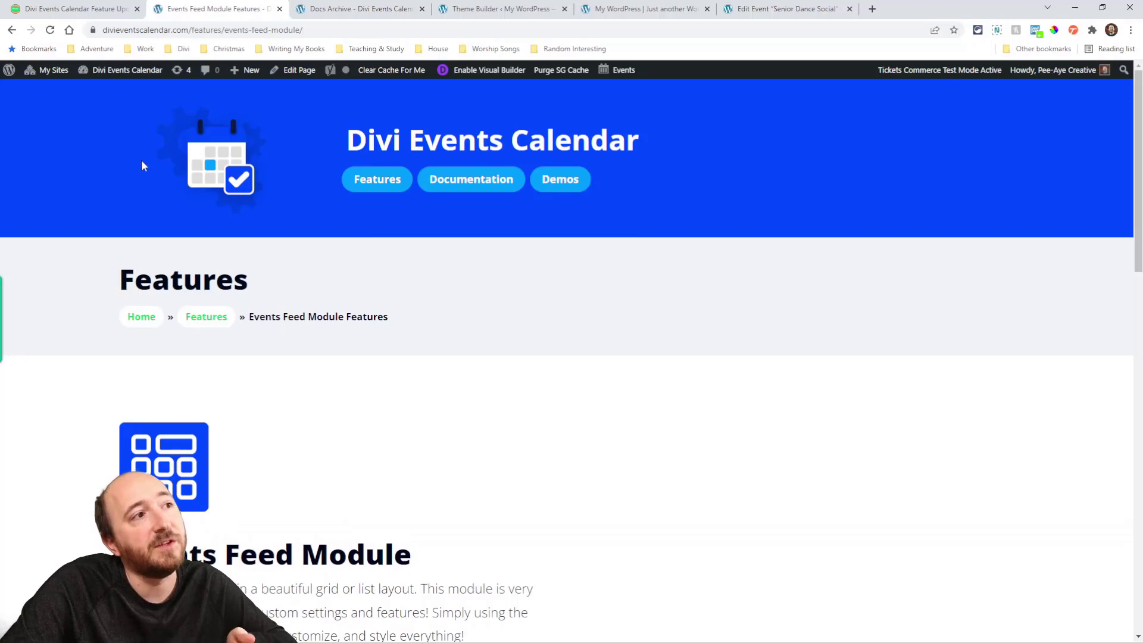
pyautogui.scroll(-5, 502, 337)
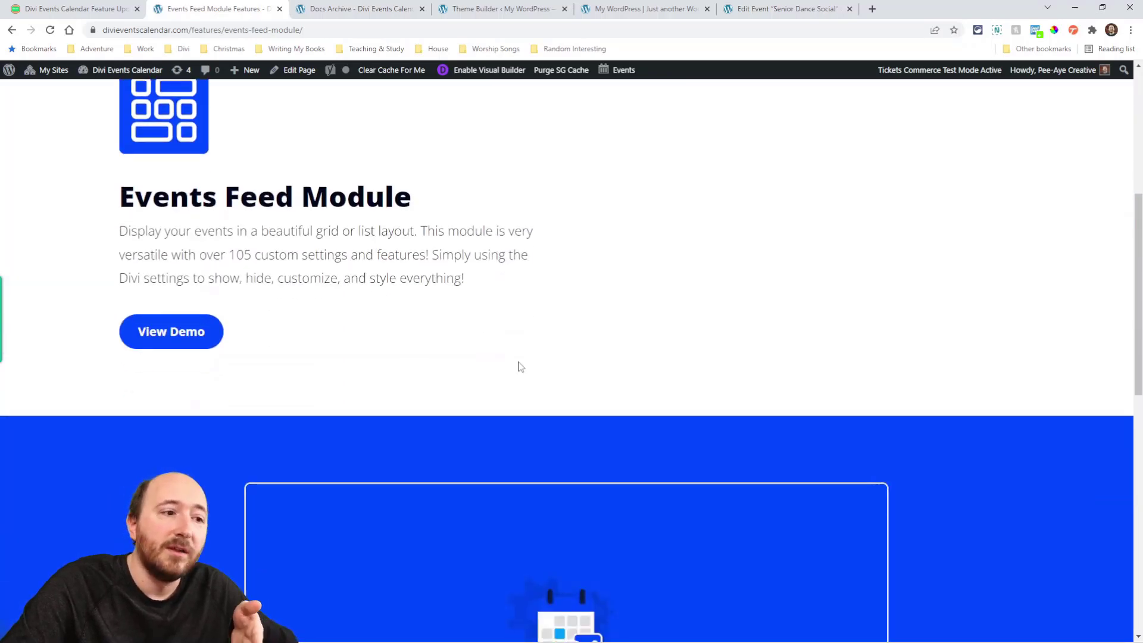
pyautogui.scroll(-10, 520, 366)
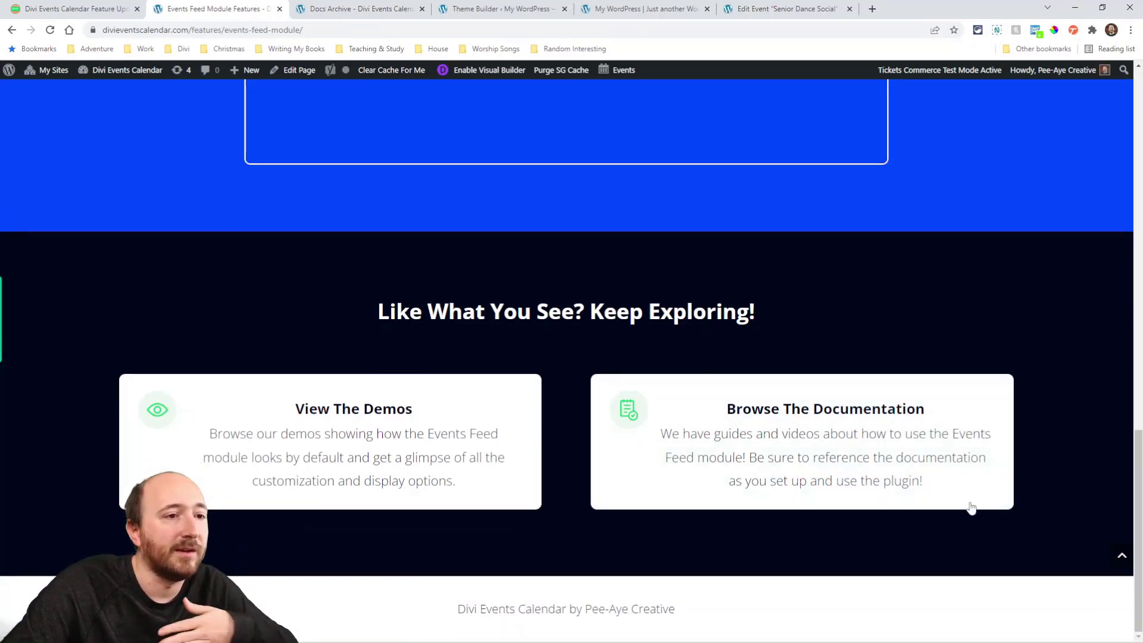
pyautogui.scroll(15, 424, 370)
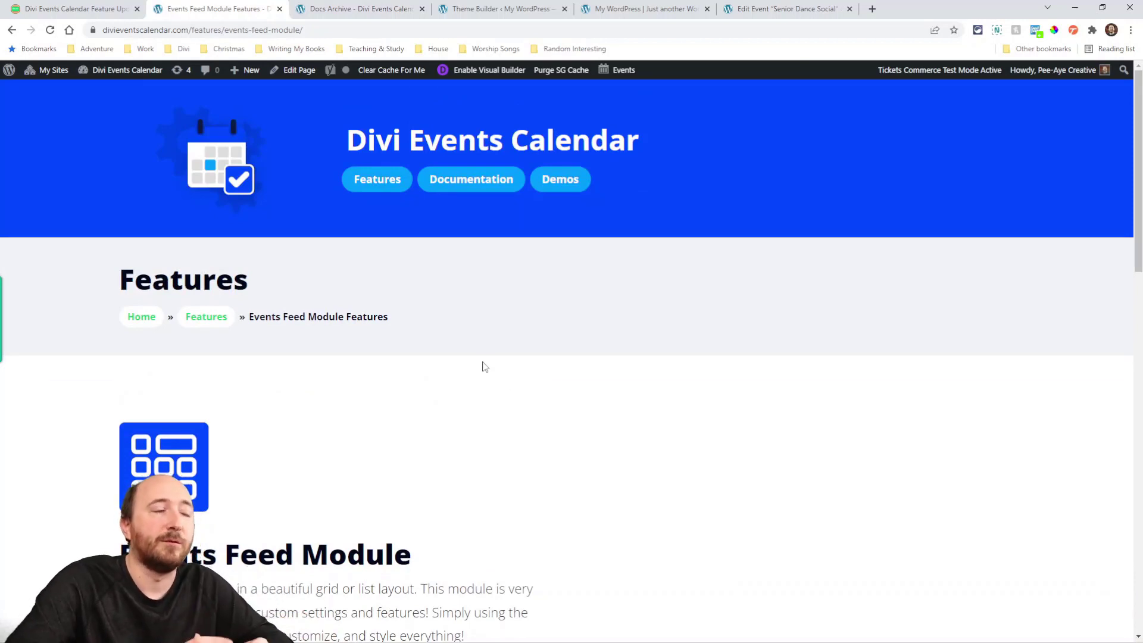
# Step: Return to the update post and look over its closing sections after the new product website announcement
pyautogui.click(76, 9)
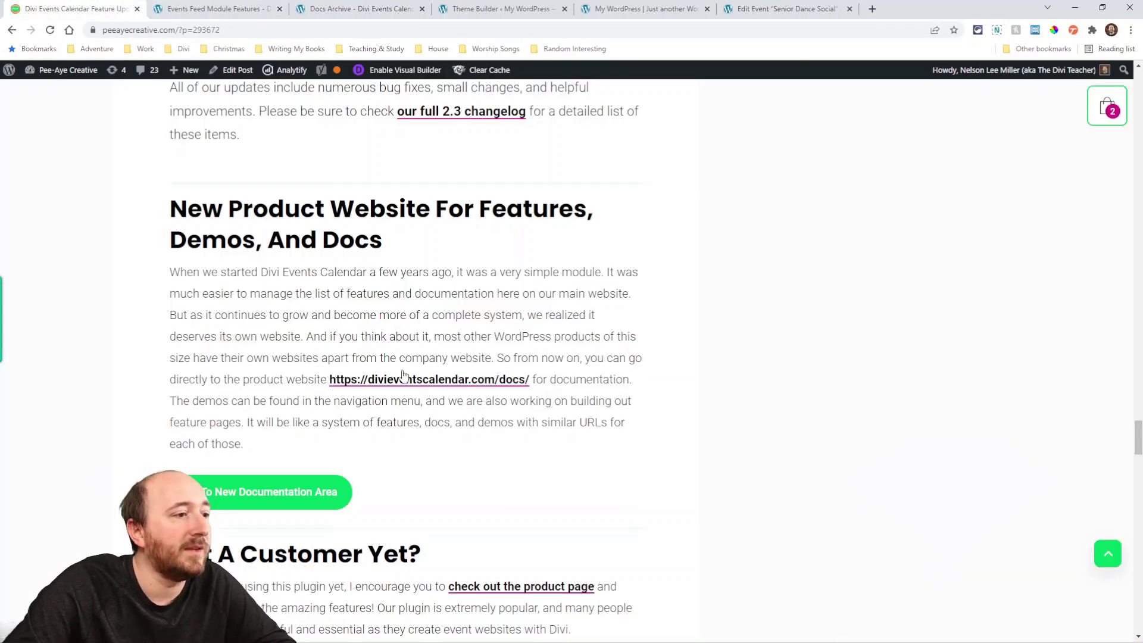
pyautogui.scroll(-5, 402, 375)
pyautogui.scroll(13, 600, 430)
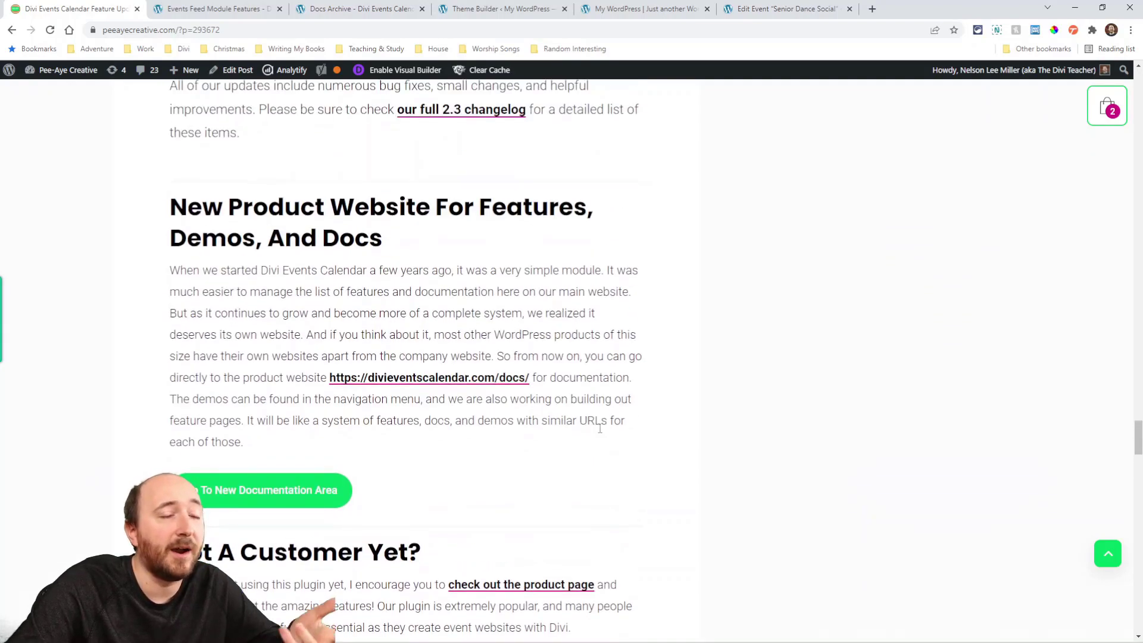